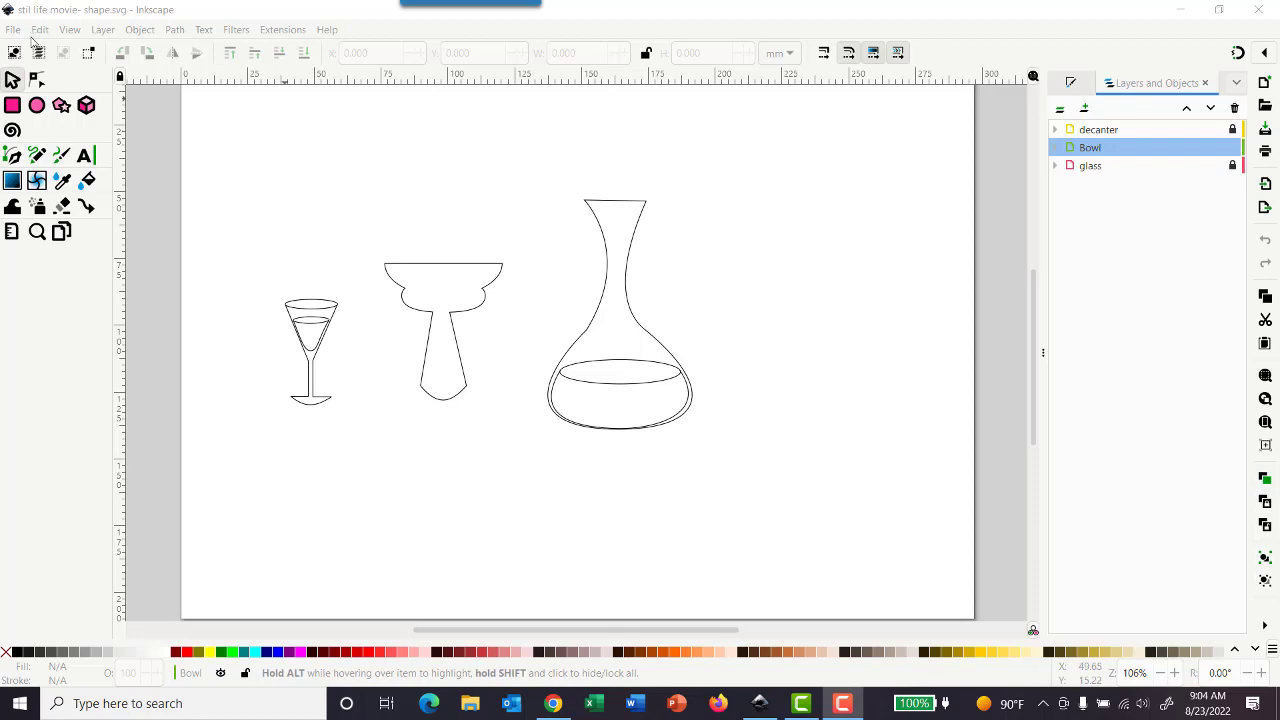
- Save the drawing under a new name, stil life movie- color
{"action": "left_click", "coordinate": [14, 30]}
{"action": "left_click", "coordinate": [17, 35]}
{"action": "left_click", "coordinate": [17, 35]}
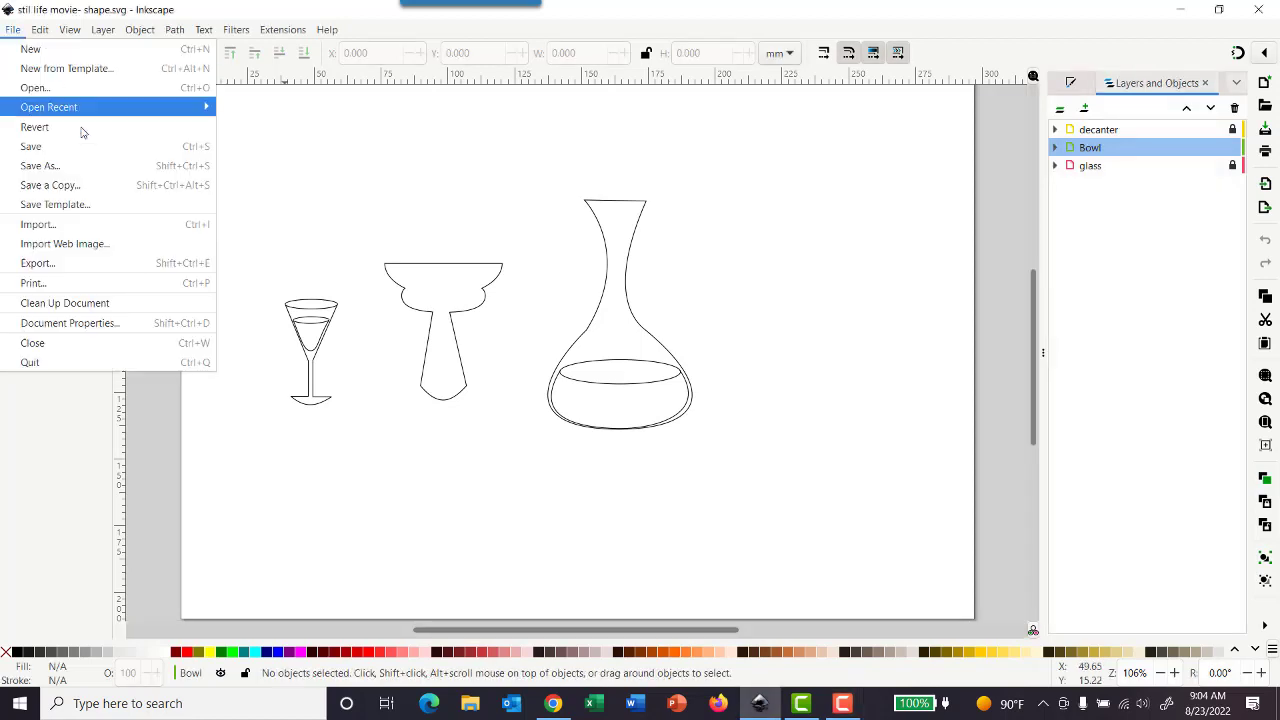
{"action": "left_click", "coordinate": [95, 166]}
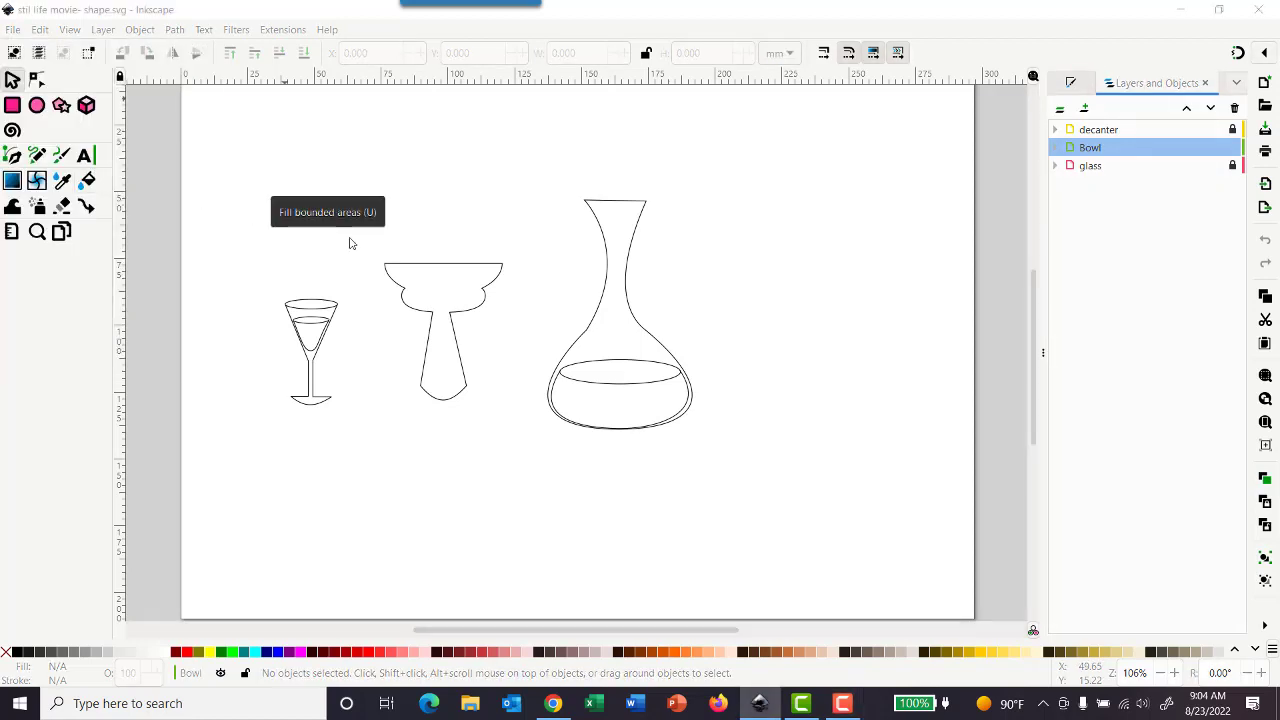
{"action": "left_click", "coordinate": [288, 325]}
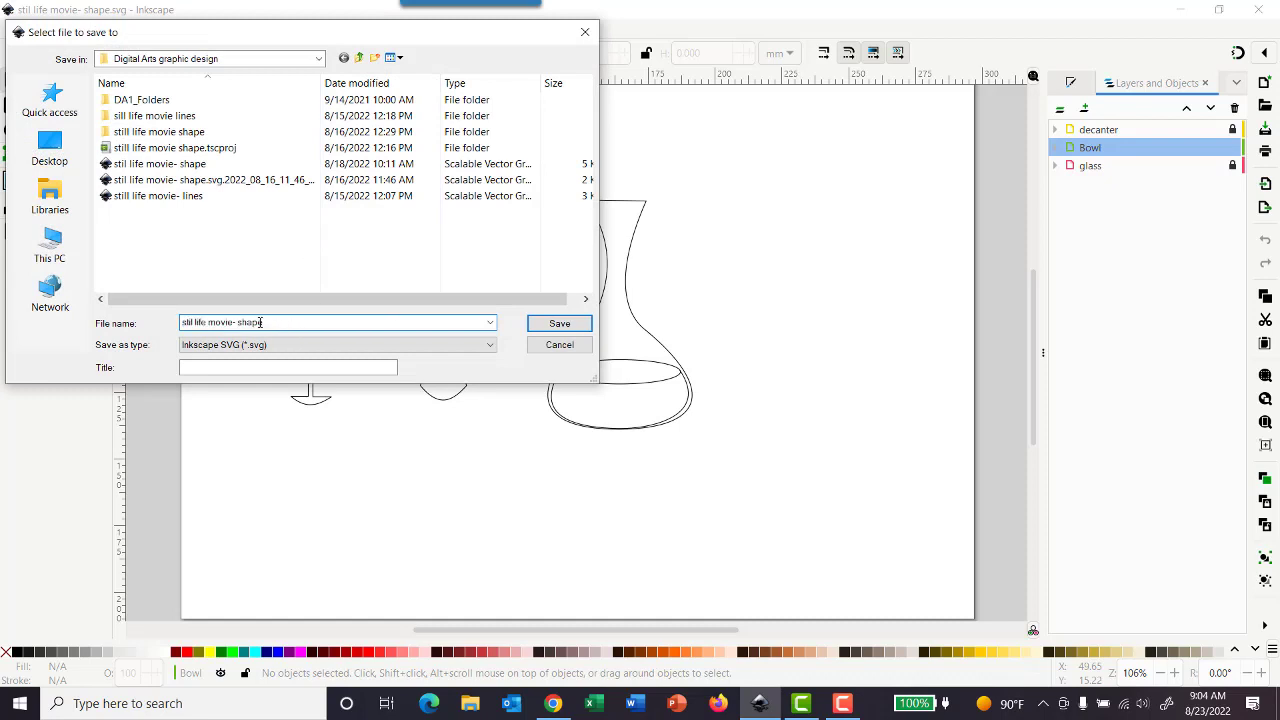
{"action": "left_click_drag", "start_coordinate": [261, 322], "coordinate": [236, 324]}
{"action": "type", "text": "color"}
{"action": "key", "text": "Return"}
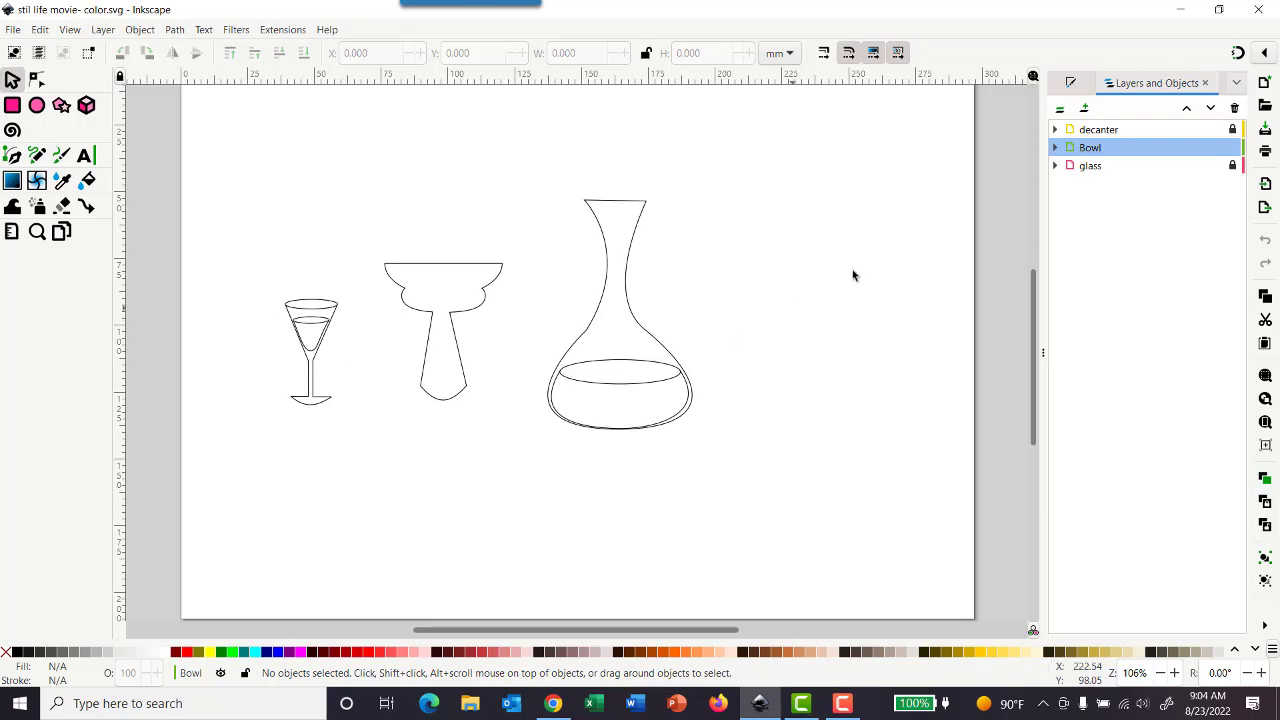
- Add a new layer named background positioned below the glass layer
{"action": "left_click", "coordinate": [1080, 167]}
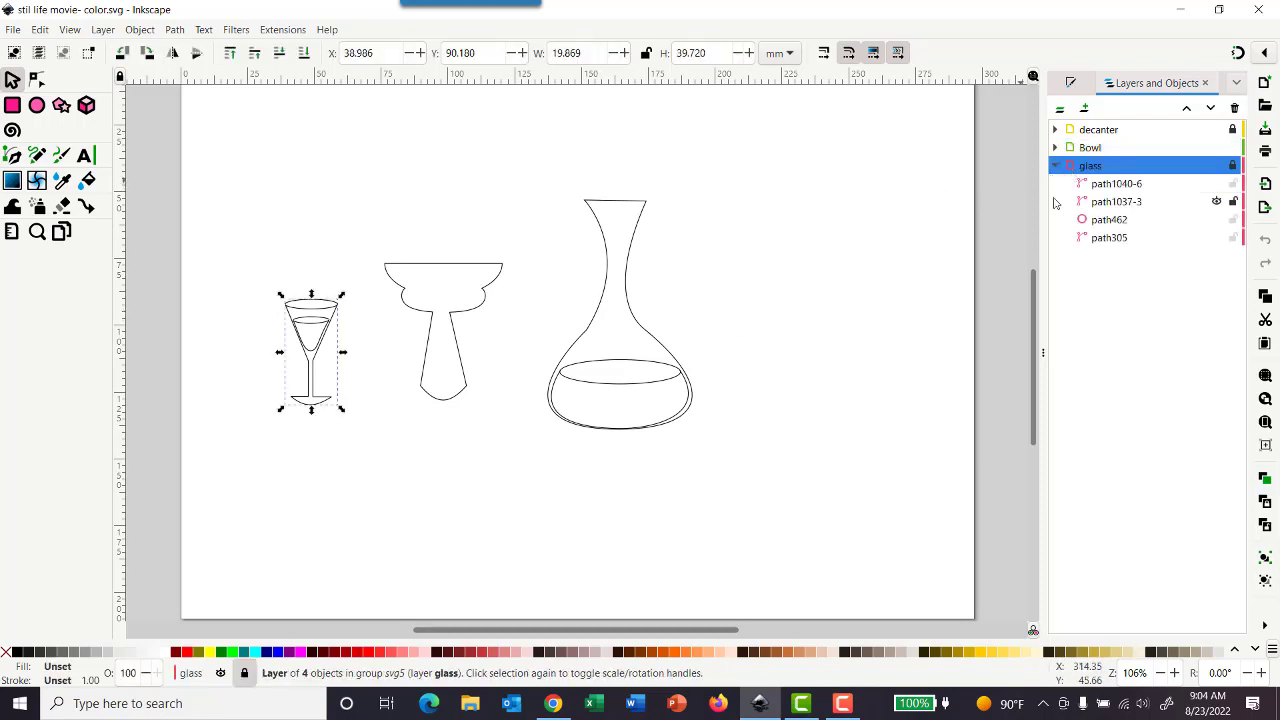
{"action": "left_click", "coordinate": [1084, 108]}
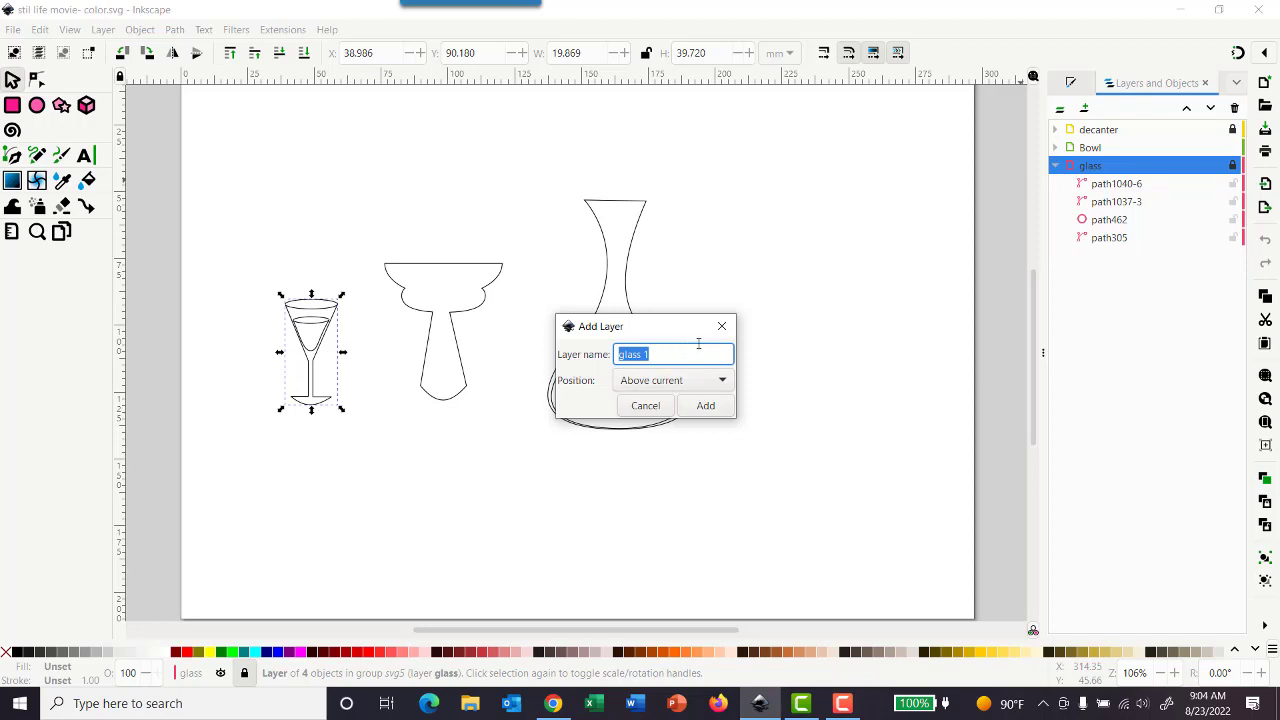
{"action": "type", "text": "background"}
{"action": "left_click", "coordinate": [684, 373]}
{"action": "left_click", "coordinate": [672, 406]}
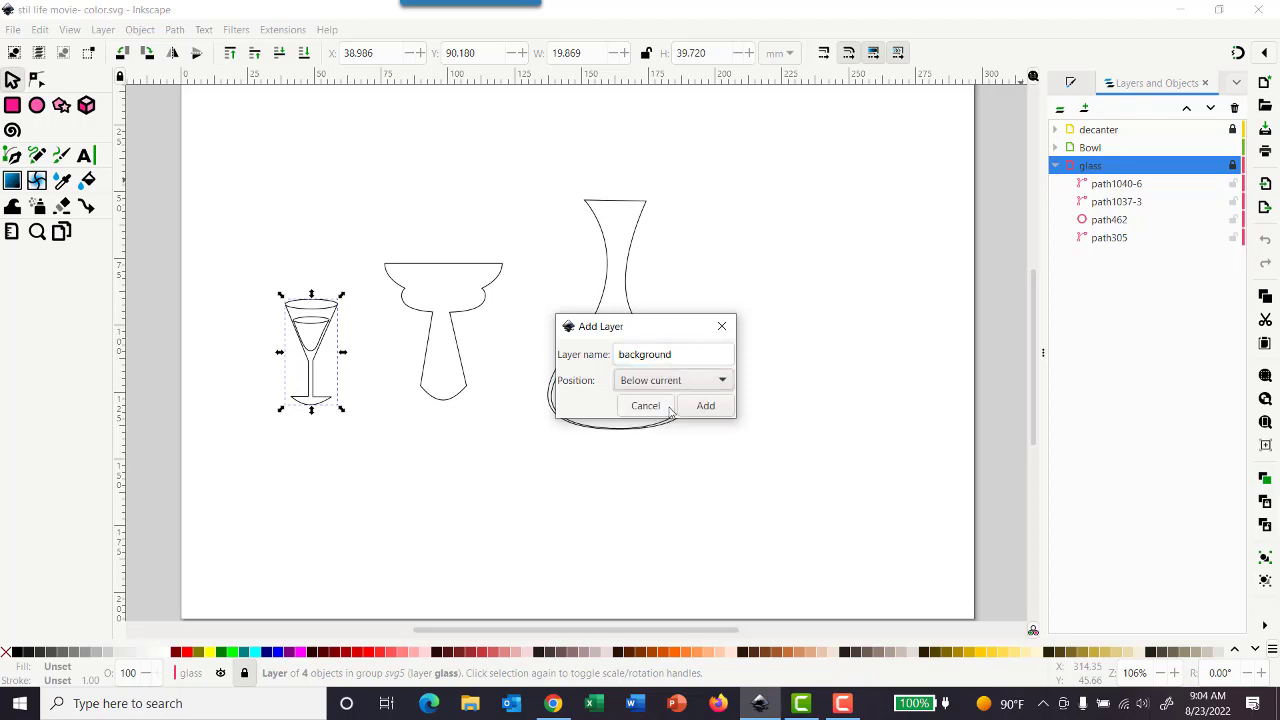
{"action": "left_click", "coordinate": [697, 408]}
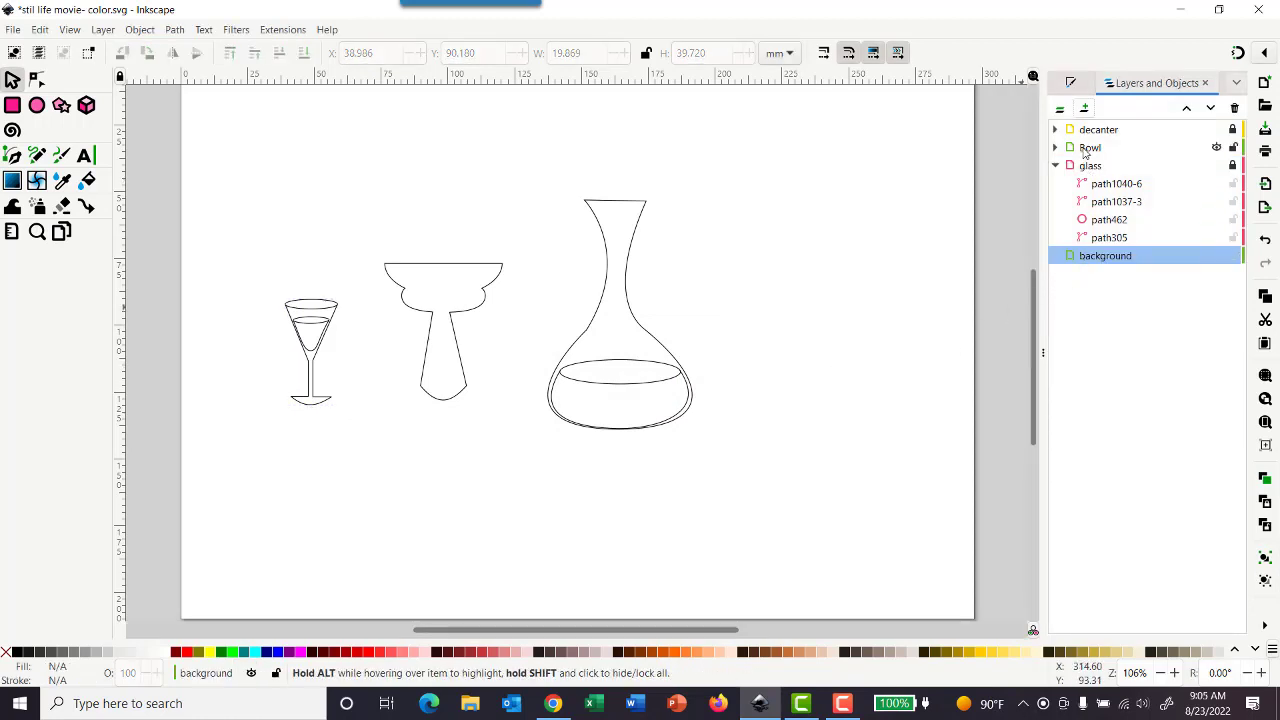
- Try to move the Bowl layer into the background layer, undoing the move
{"action": "left_click_drag", "start_coordinate": [1085, 150], "coordinate": [1095, 298]}
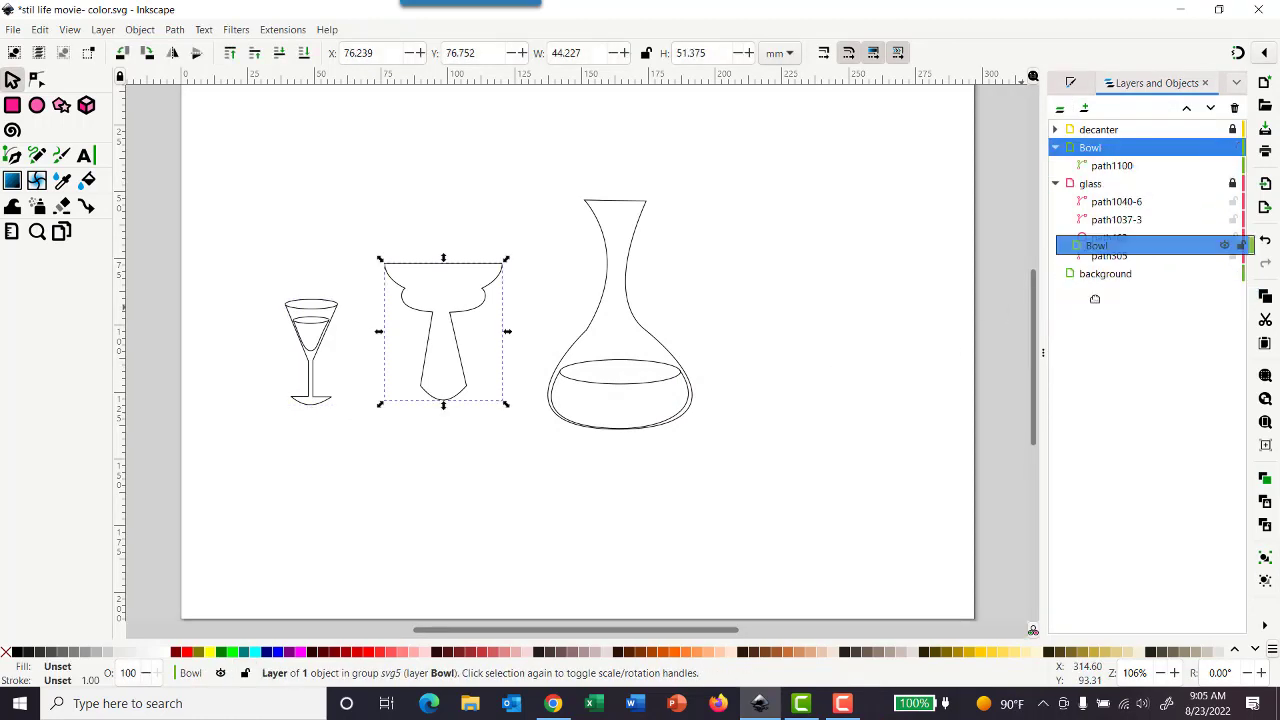
{"action": "left_click_drag", "start_coordinate": [1071, 149], "coordinate": [1083, 280]}
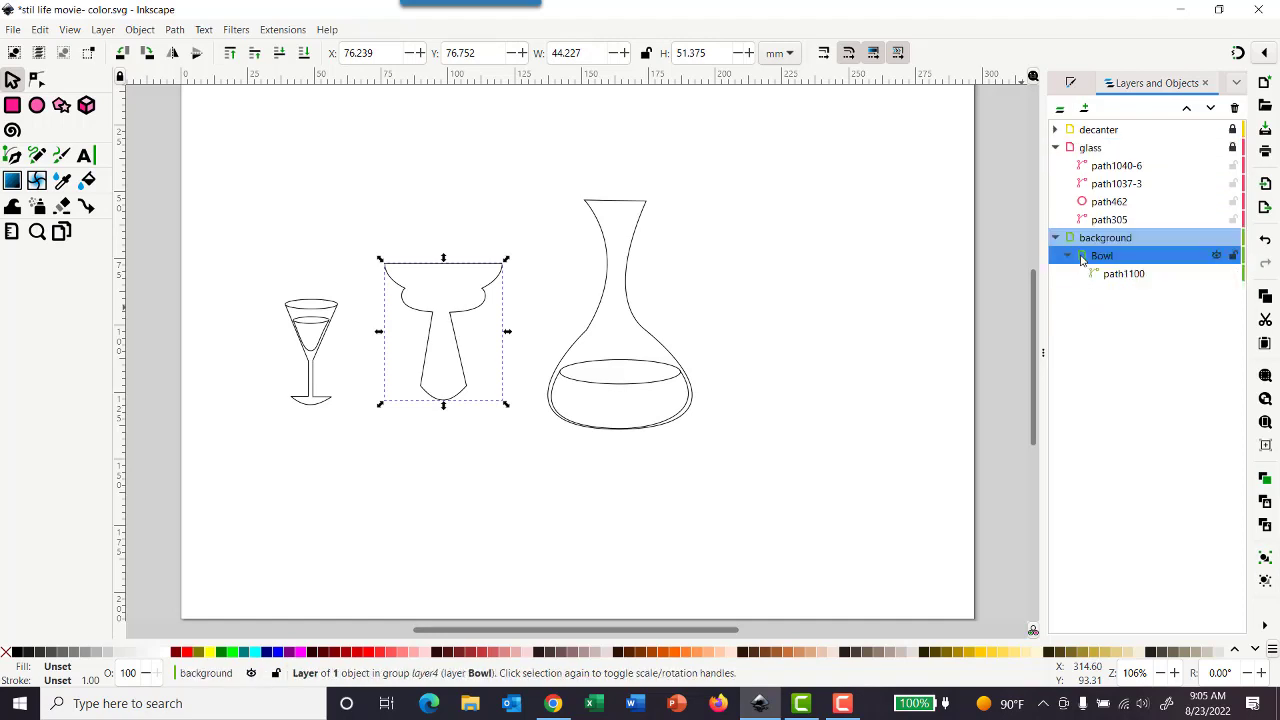
{"action": "key", "text": "ctrl+z"}
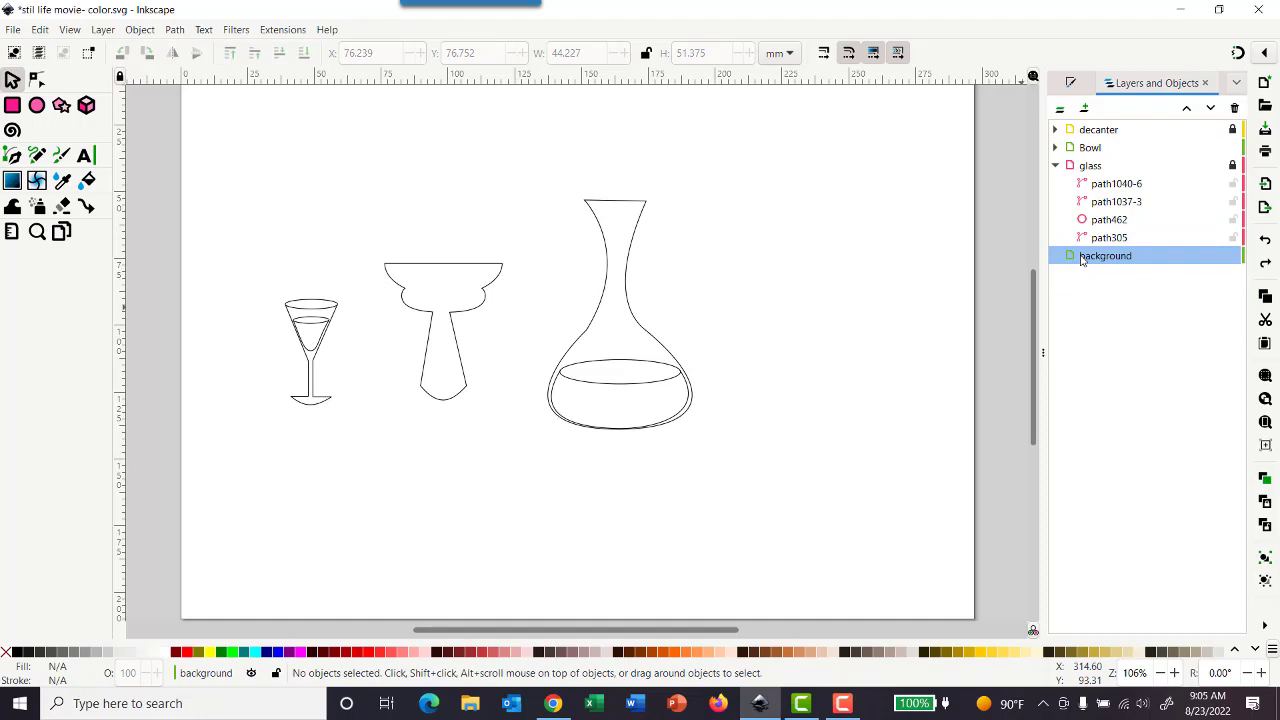
- Move the glass layer down and back up in the layer stack
{"action": "left_click", "coordinate": [1090, 166]}
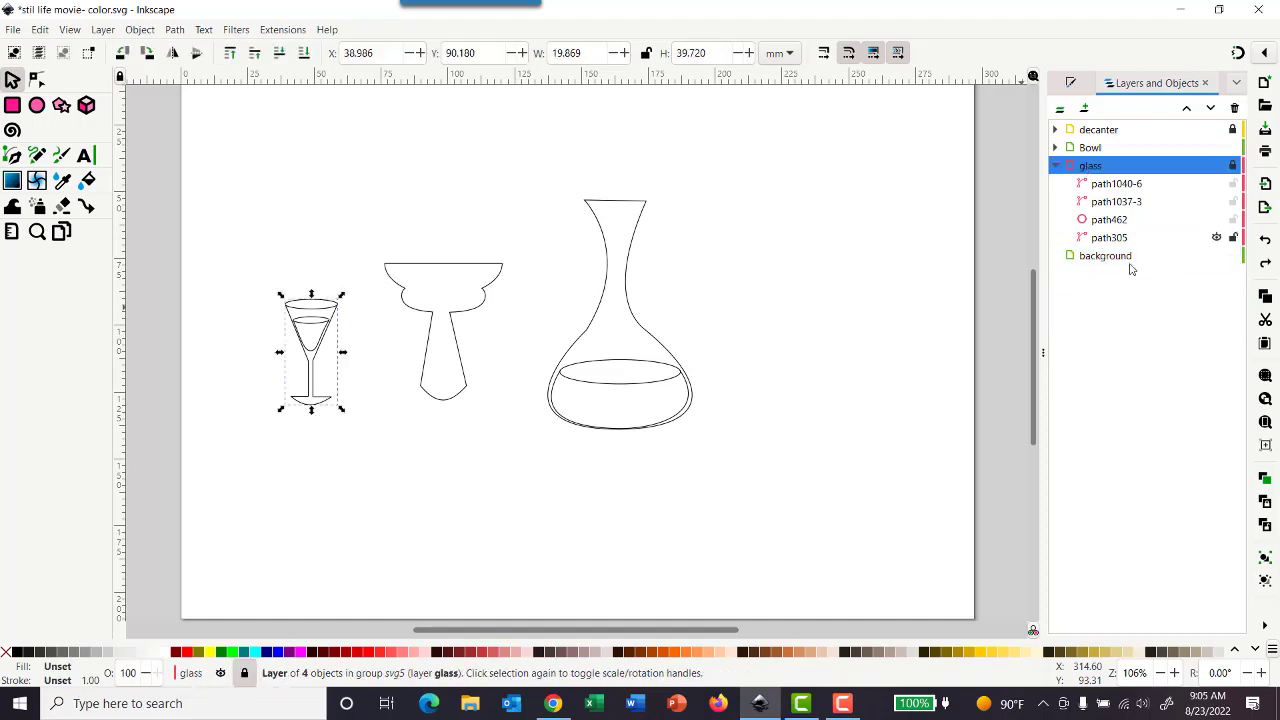
{"action": "left_click", "coordinate": [1210, 110]}
{"action": "left_click", "coordinate": [1189, 112]}
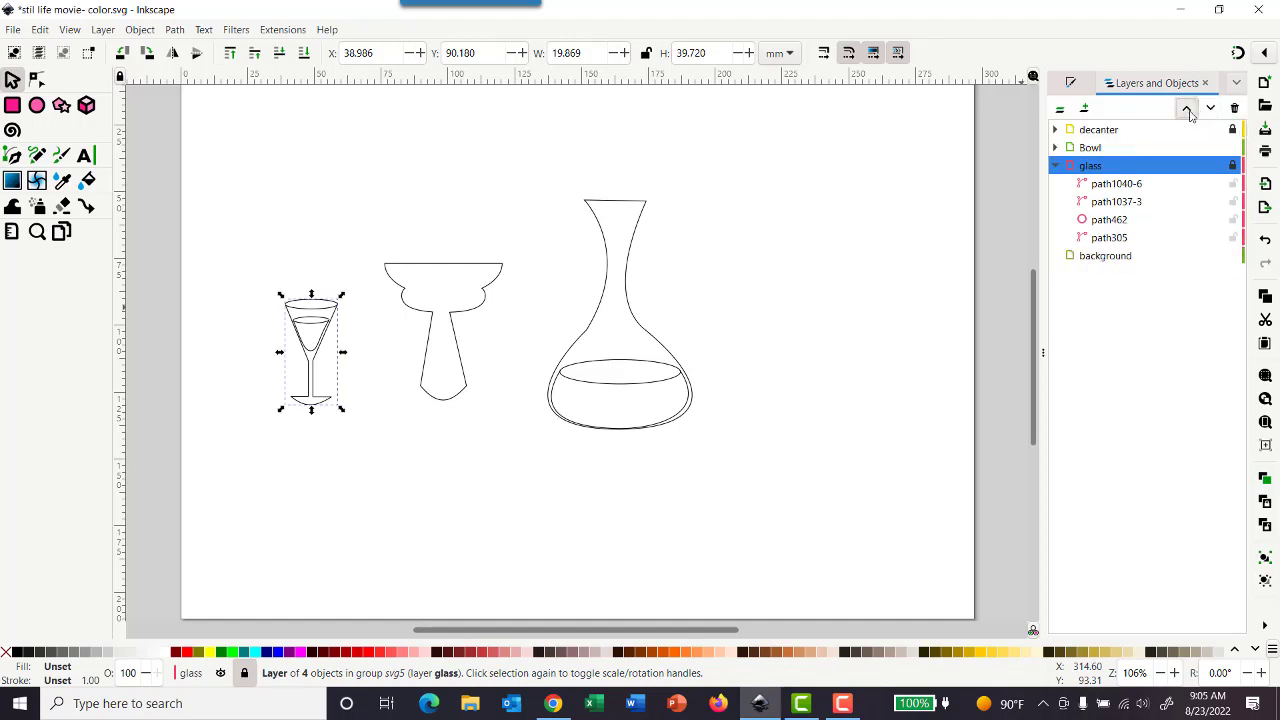
- Make the background layer current and lock the Bowl layer, briefly hiding and reshowing the glass layer
{"action": "left_click", "coordinate": [1104, 262]}
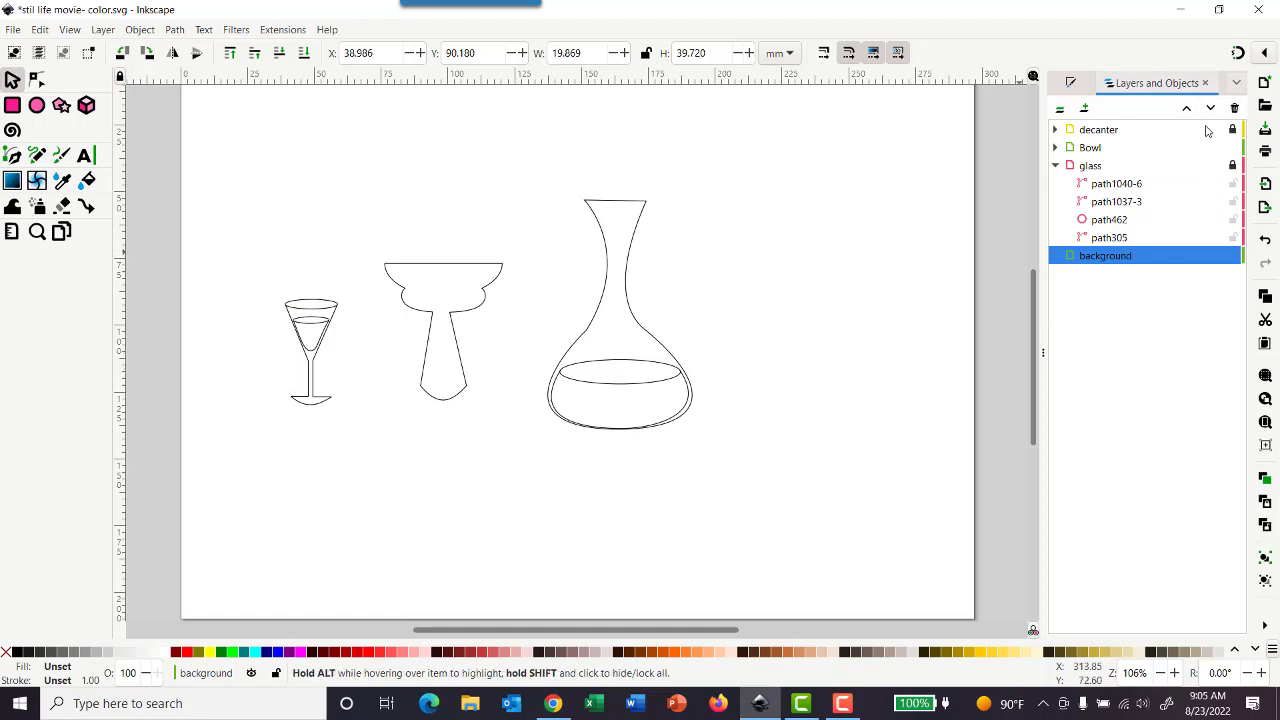
{"action": "left_click", "coordinate": [1232, 147]}
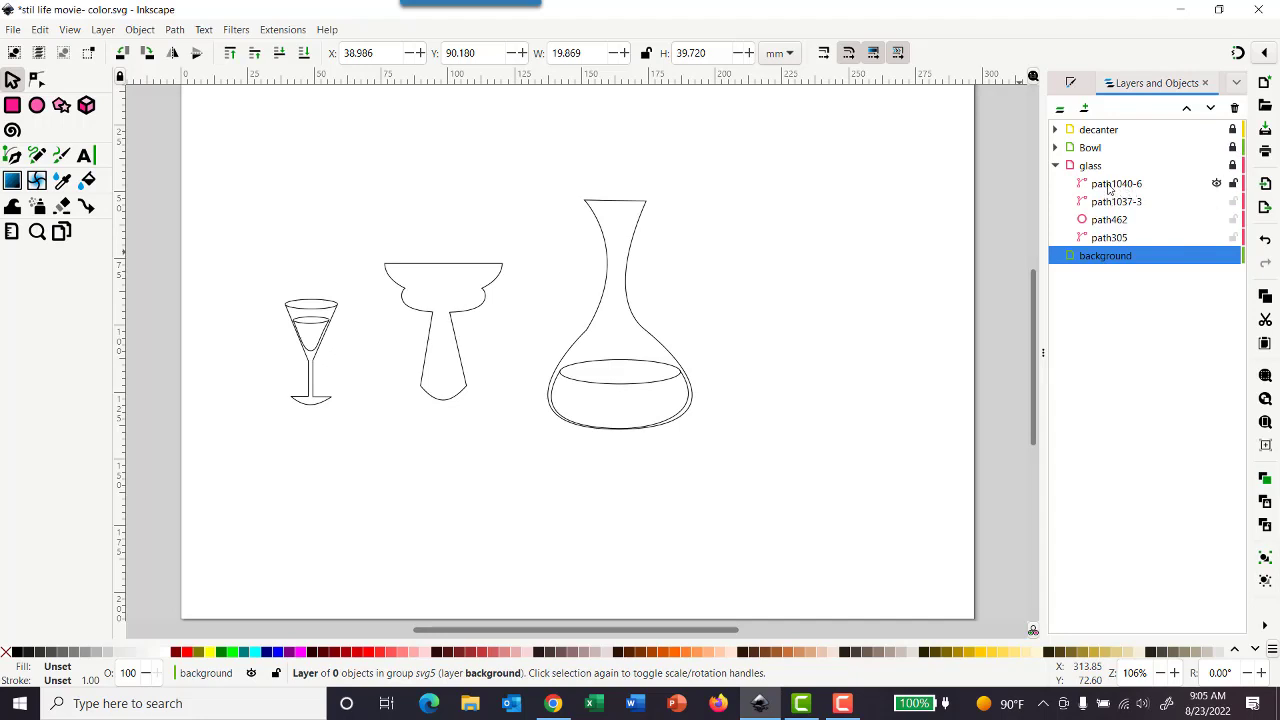
{"action": "left_click", "coordinate": [1216, 166]}
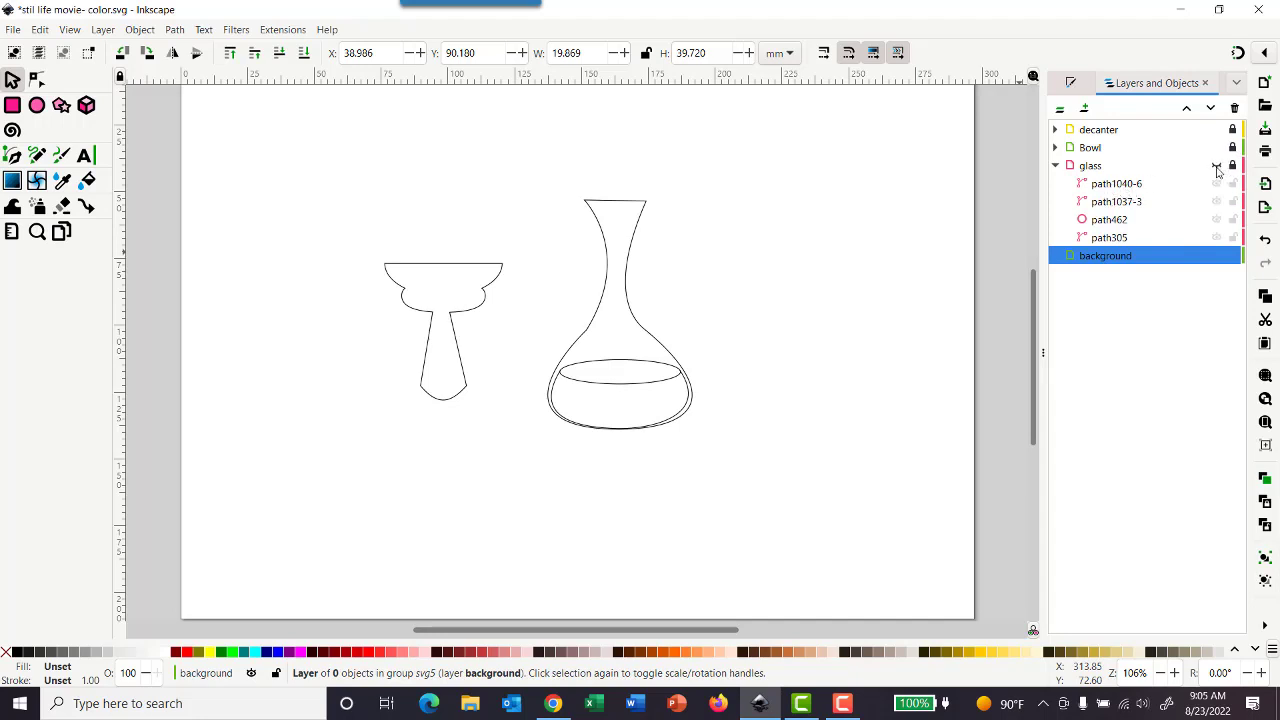
{"action": "left_click", "coordinate": [1216, 167]}
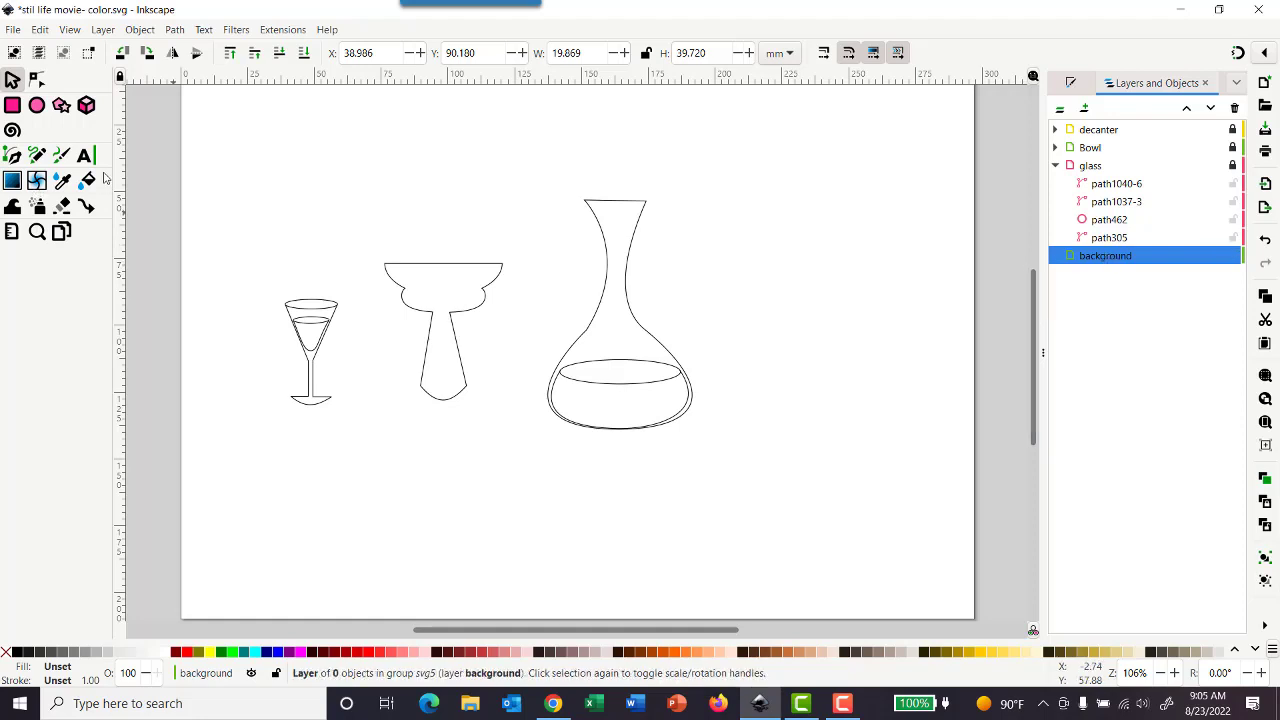
- Draw a rectangle covering the whole page on the background layer and fill it with pale pinkish gray e3dbdb
{"action": "left_click", "coordinate": [12, 105]}
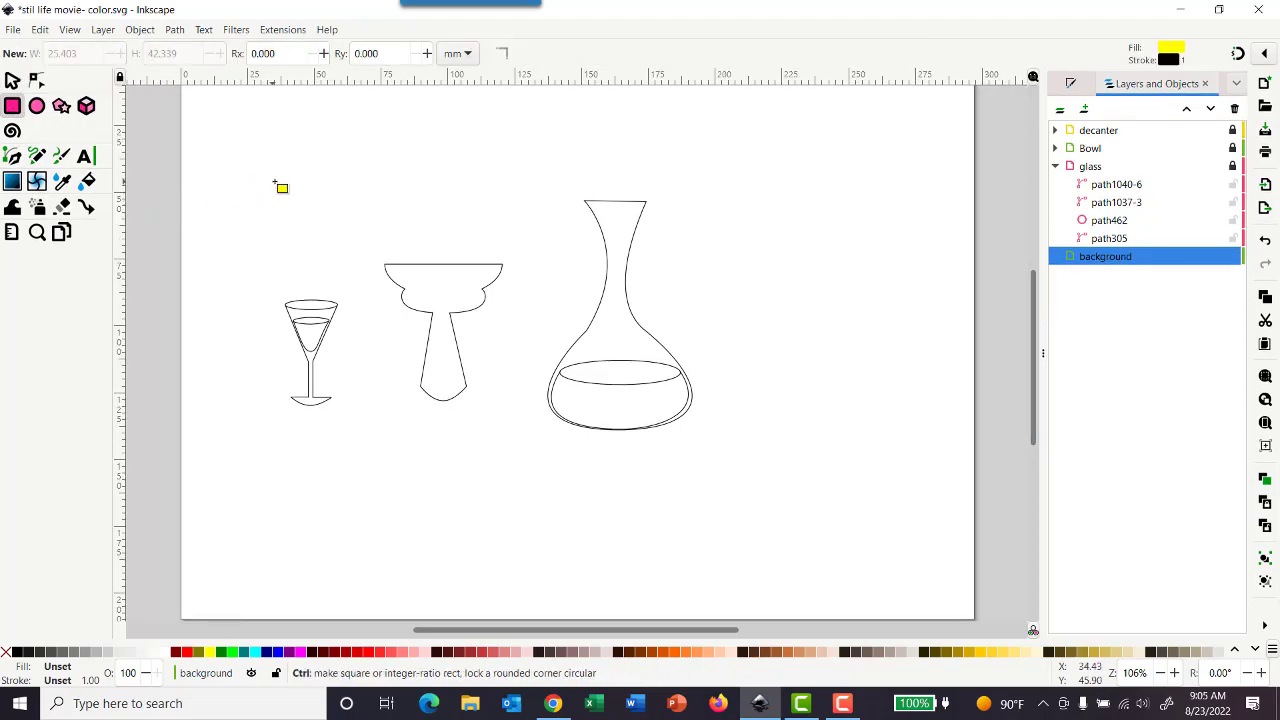
{"action": "scroll", "coordinate": [275, 188], "scroll_direction": "down", "scroll_amount": 1}
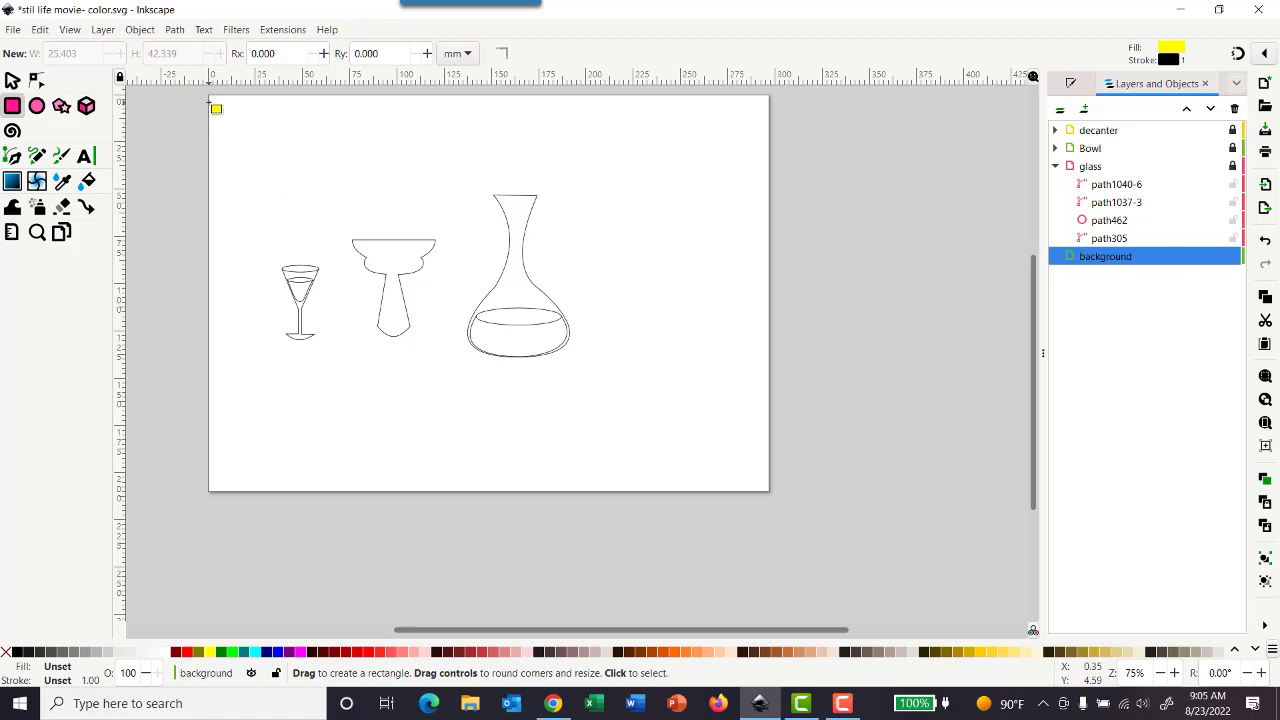
{"action": "left_click_drag", "start_coordinate": [208, 97], "coordinate": [766, 491]}
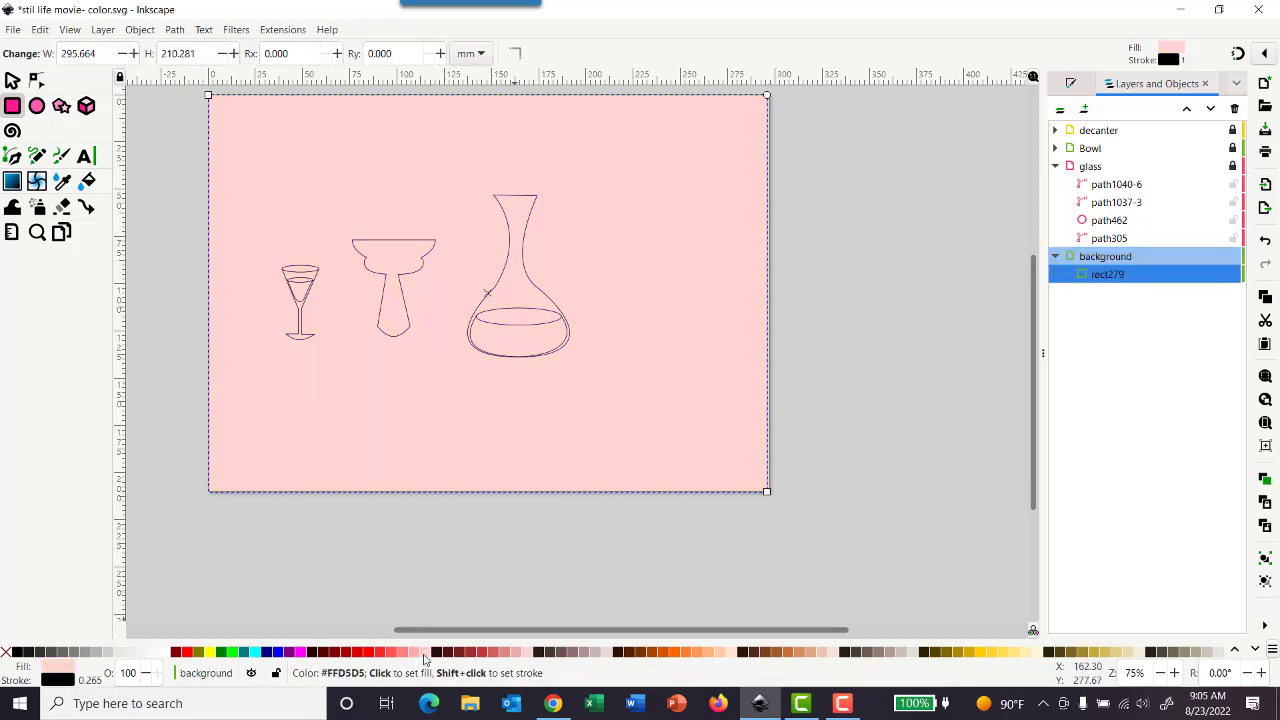
{"action": "left_click", "coordinate": [606, 653]}
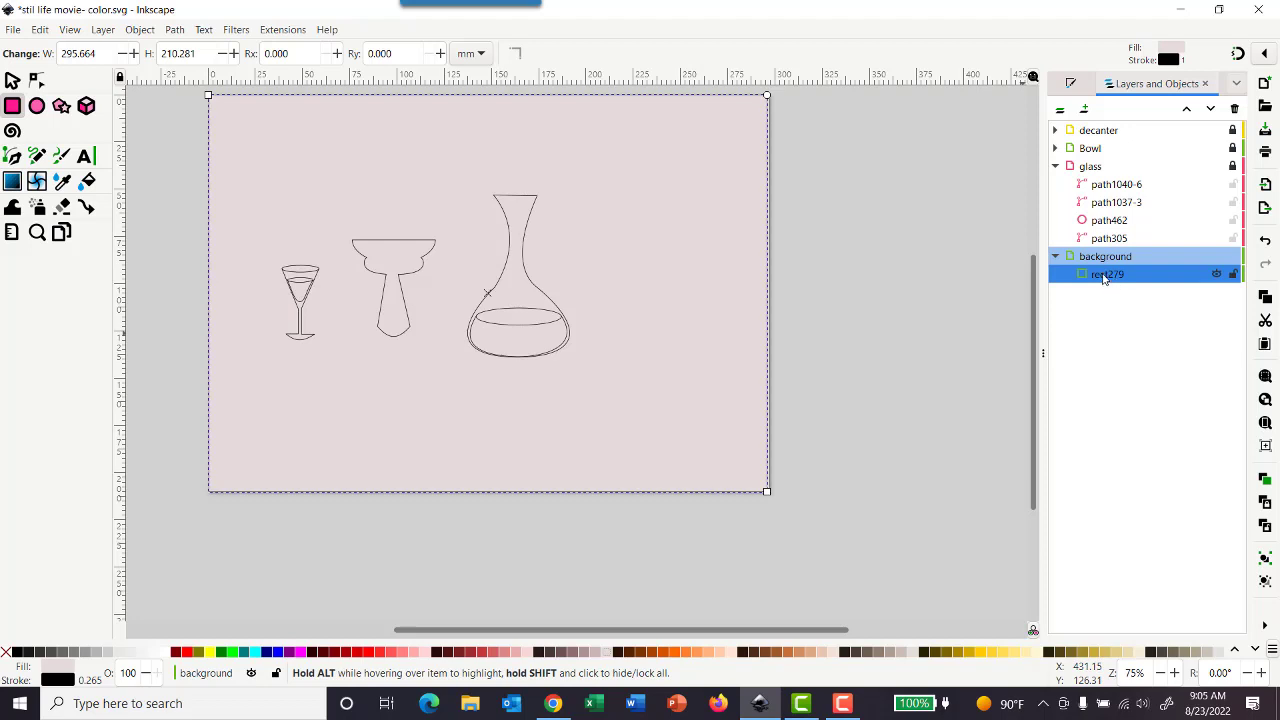
- Hide and reshow the background layer to compare the drawing with and without it
{"action": "left_click", "coordinate": [1217, 257]}
{"action": "left_click", "coordinate": [1217, 257]}
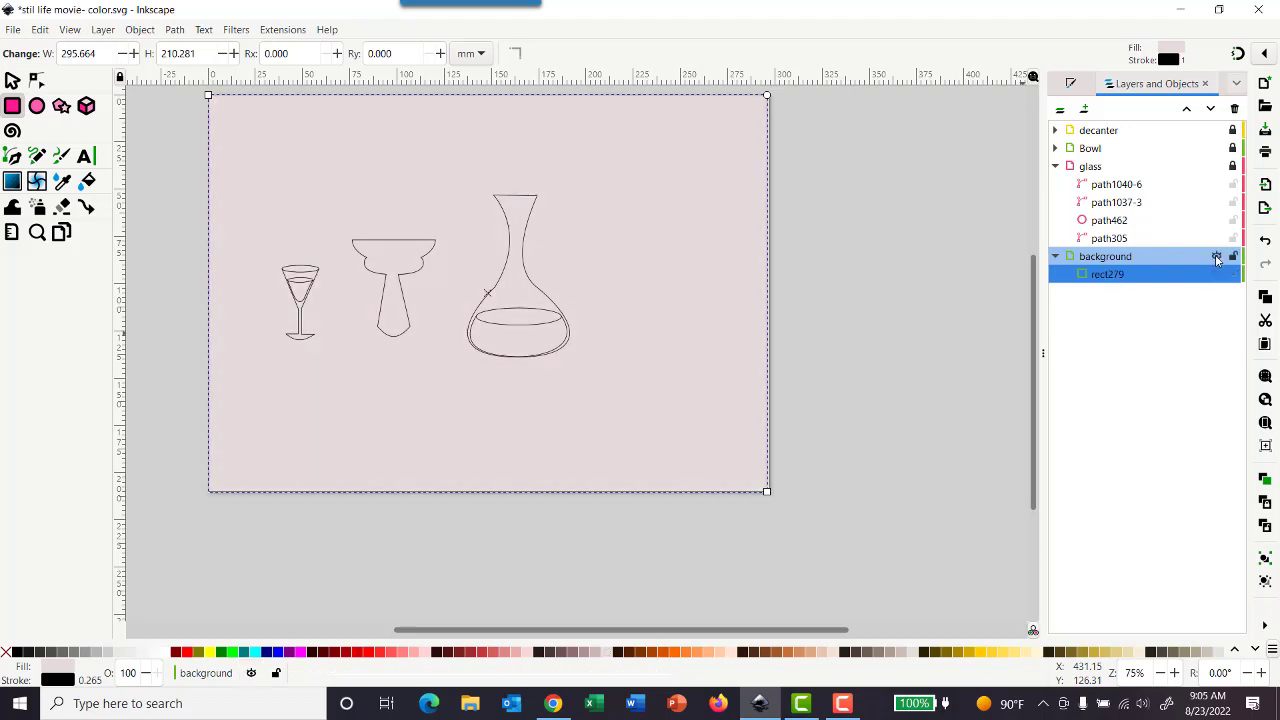
{"action": "left_click", "coordinate": [1217, 257]}
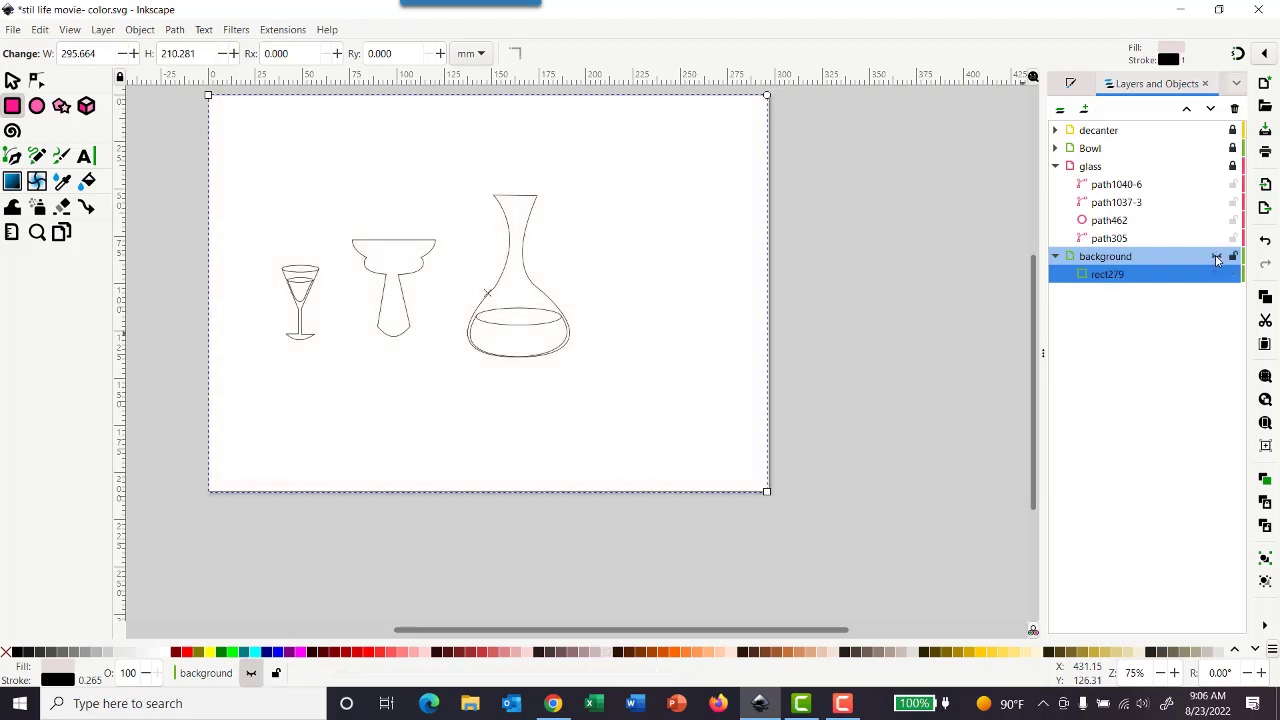
{"action": "left_click", "coordinate": [1217, 257]}
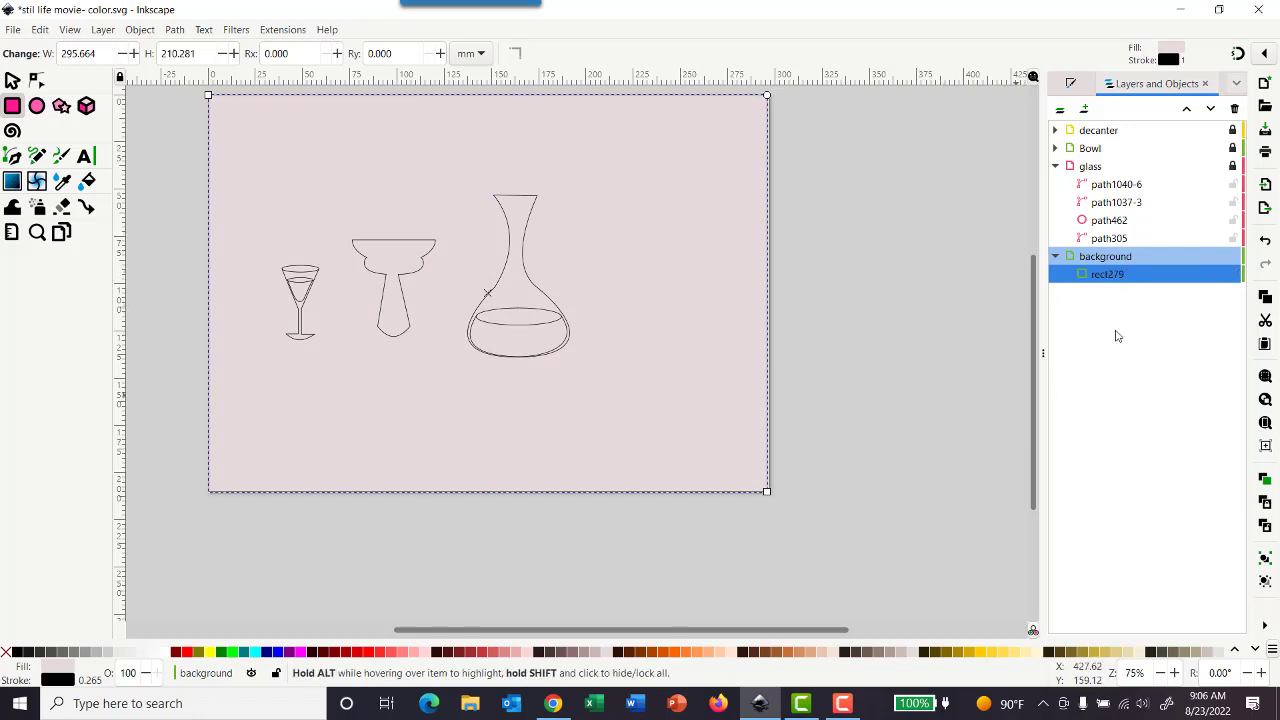
{"action": "left_click", "coordinate": [1106, 257]}
{"action": "left_click", "coordinate": [1215, 257]}
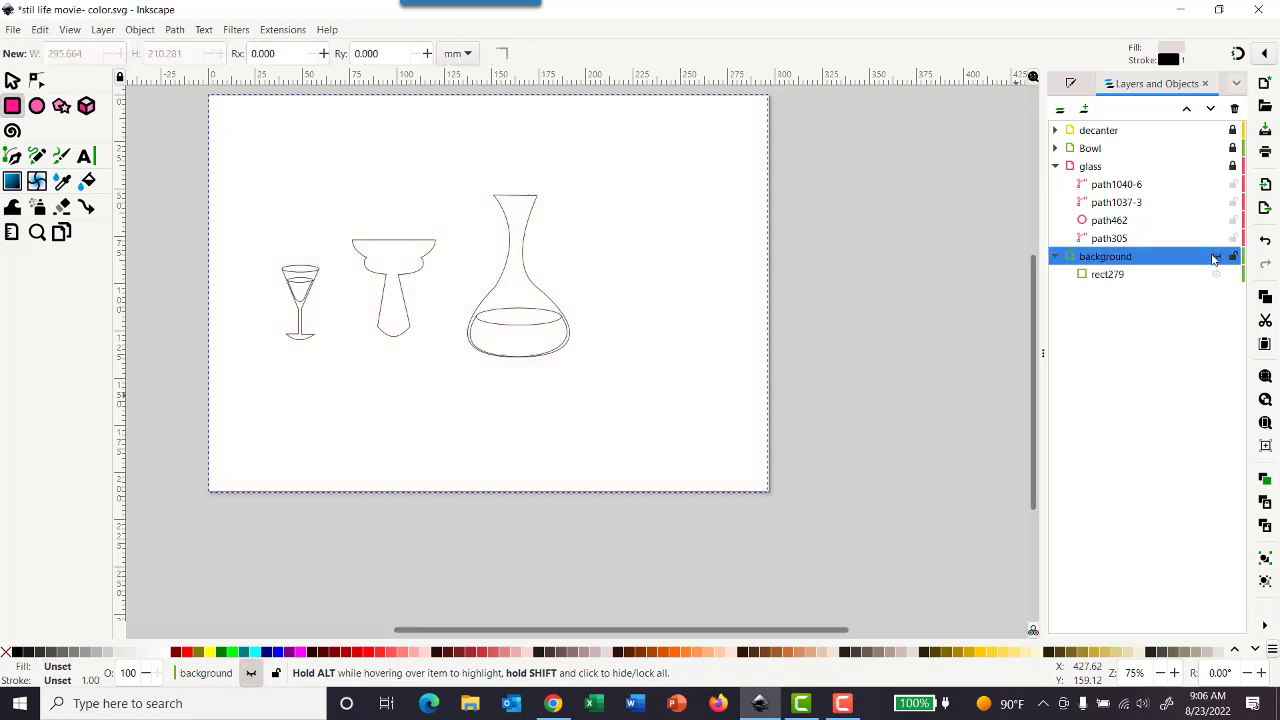
{"action": "left_click", "coordinate": [1215, 257]}
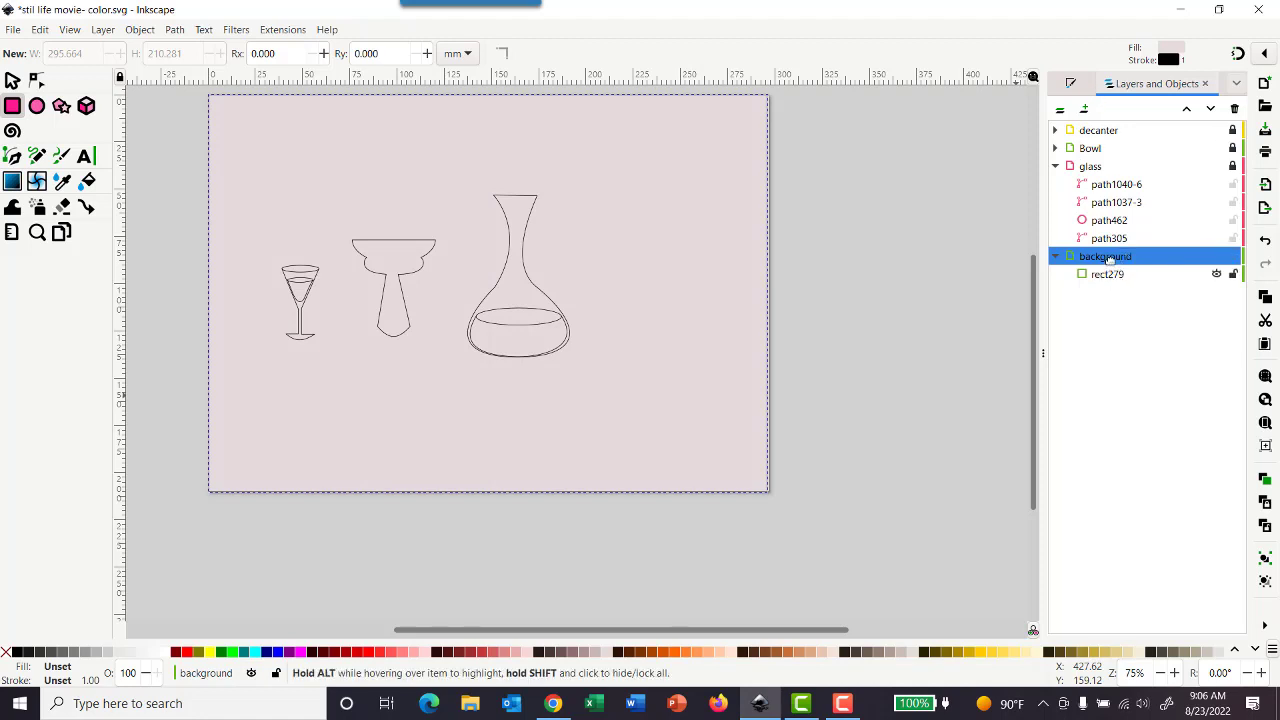
- Remove the stroke from the background rectangle
{"action": "left_click", "coordinate": [1112, 280]}
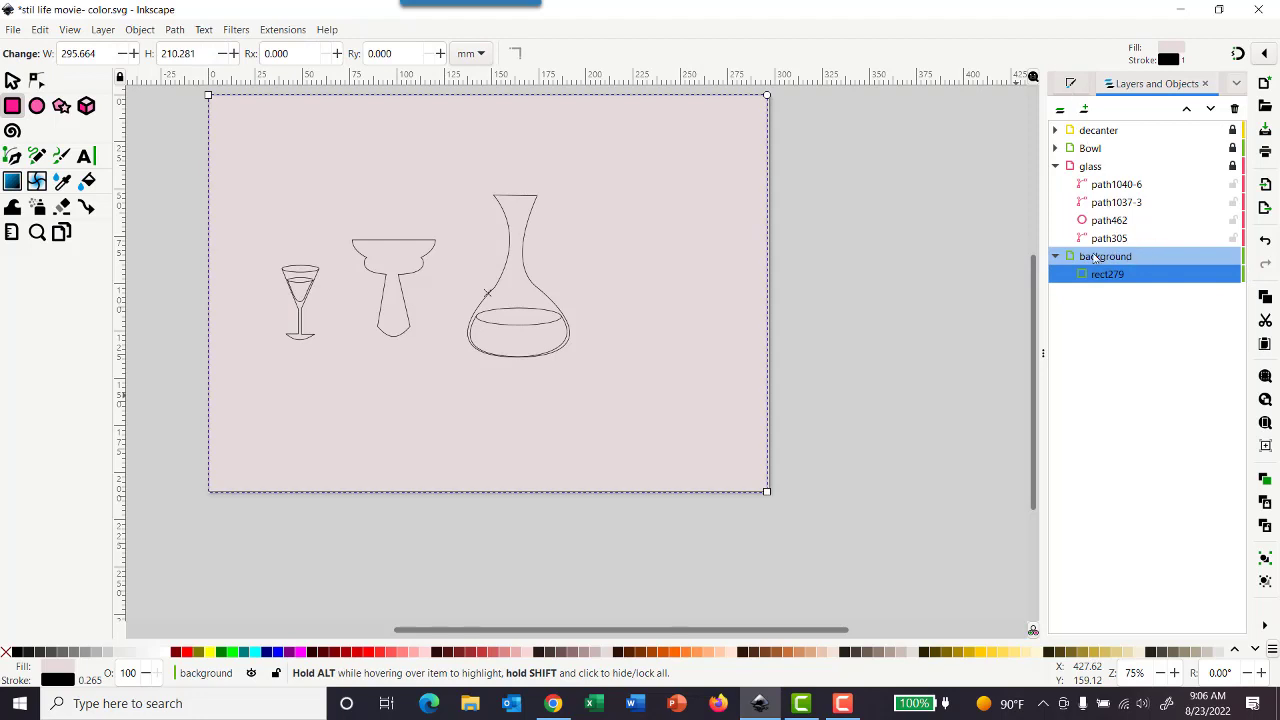
{"action": "key", "text": "ctrl+shift+f"}
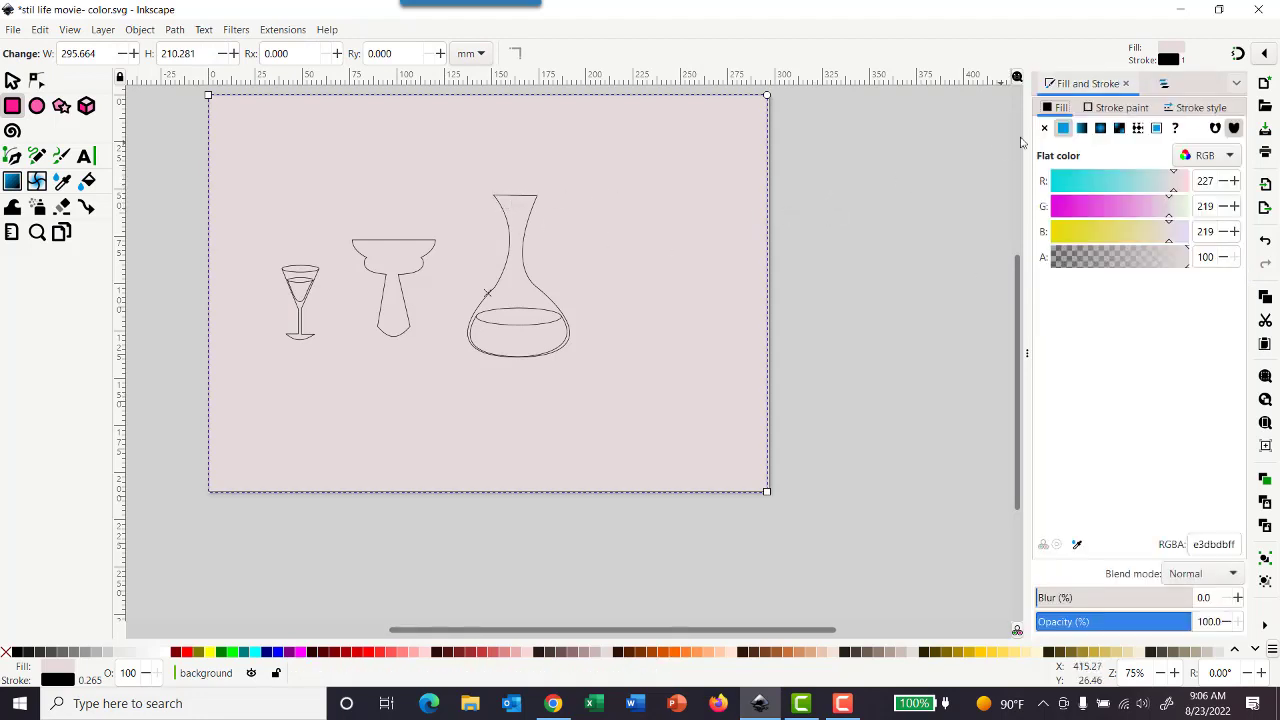
{"action": "left_click", "coordinate": [1100, 108]}
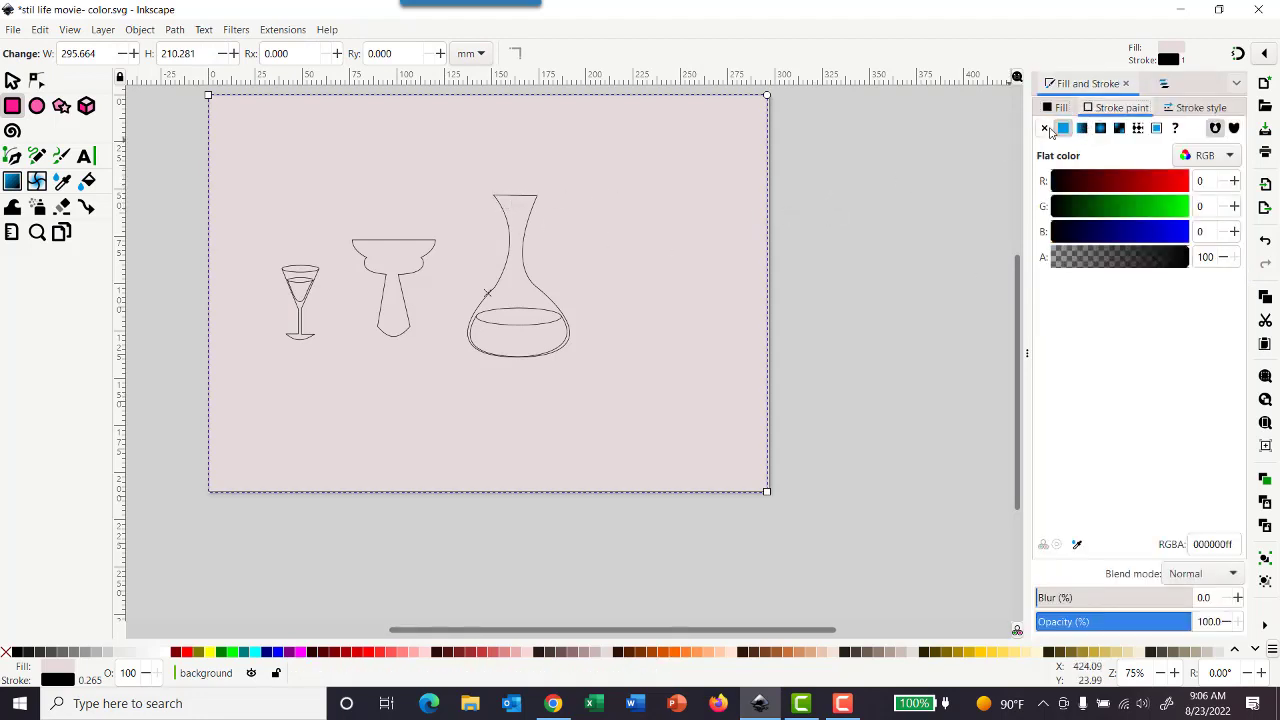
{"action": "left_click", "coordinate": [1044, 128]}
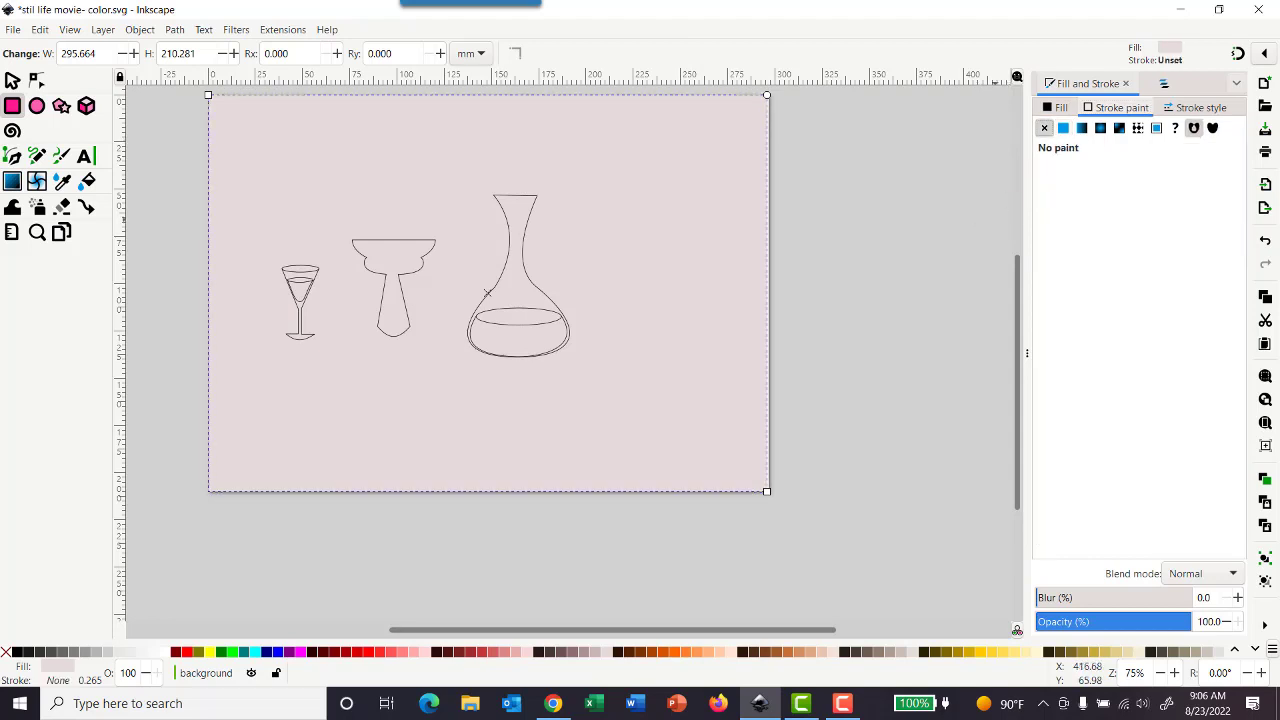
- Return to the layers list and lock the background layer
{"action": "left_click", "coordinate": [1177, 87]}
{"action": "left_click", "coordinate": [1165, 88]}
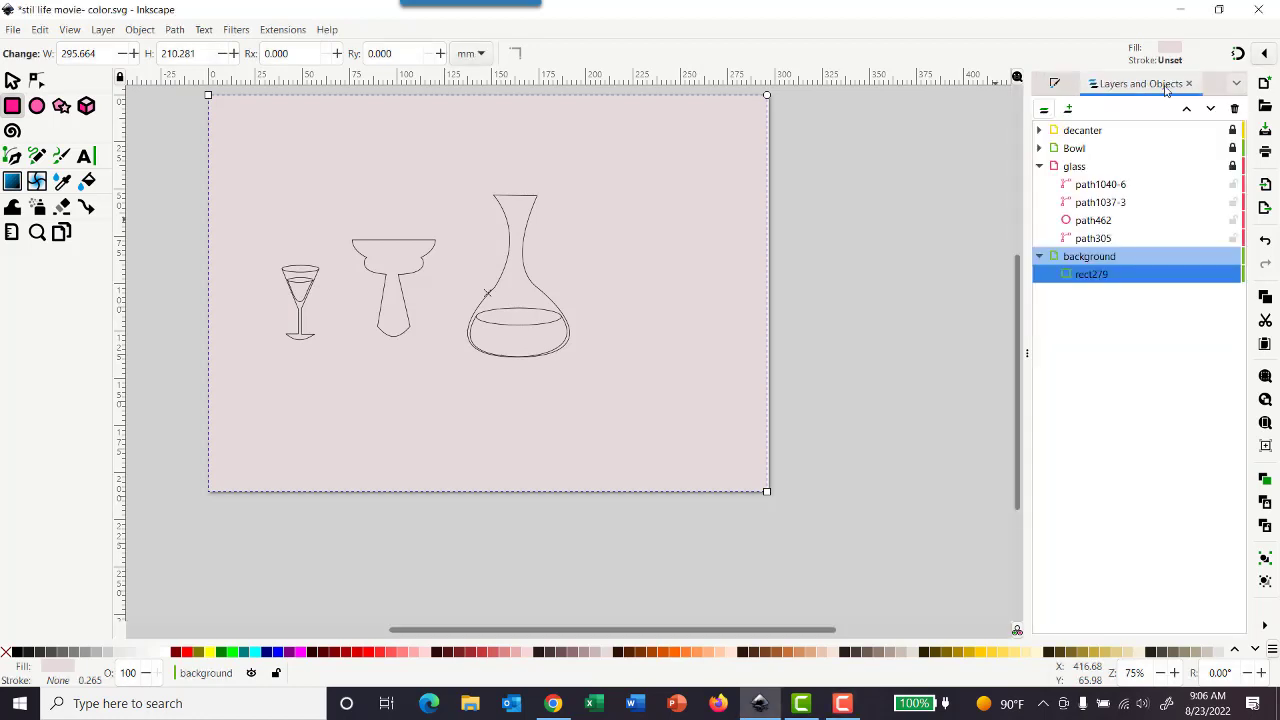
{"action": "left_click", "coordinate": [1231, 257]}
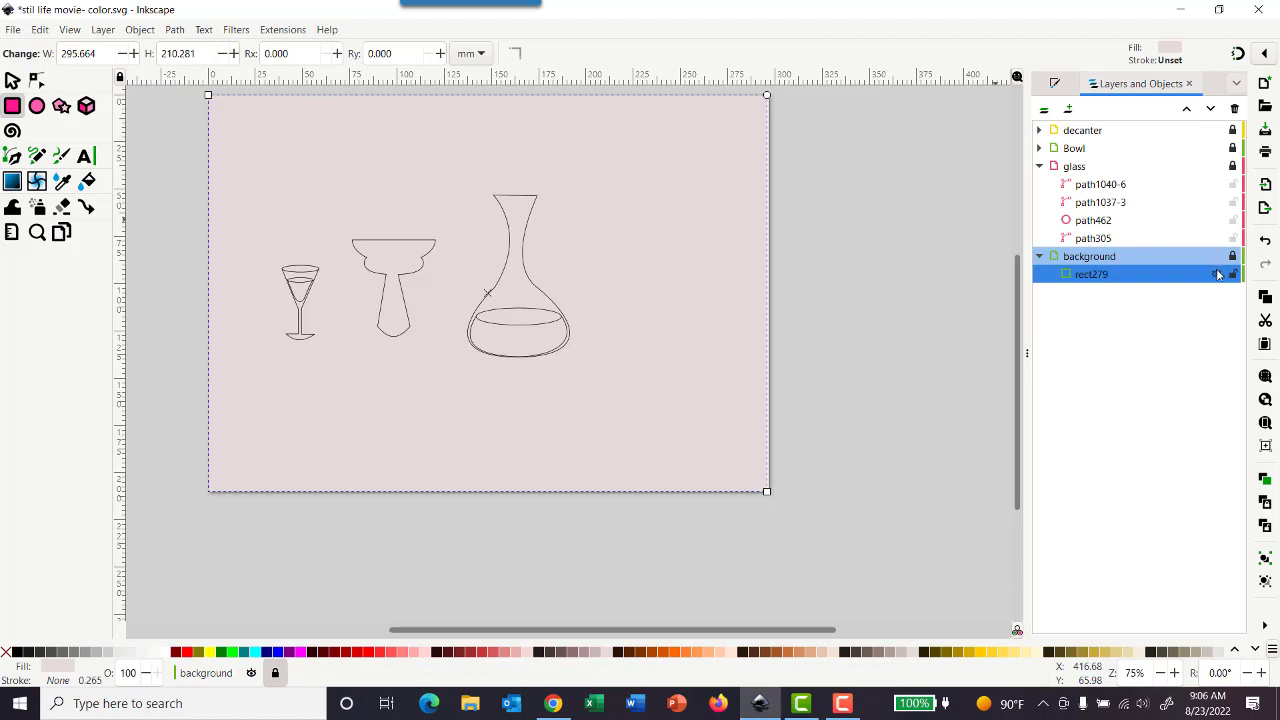
- Save the document
{"action": "left_click", "coordinate": [14, 28]}
{"action": "left_click", "coordinate": [33, 147]}
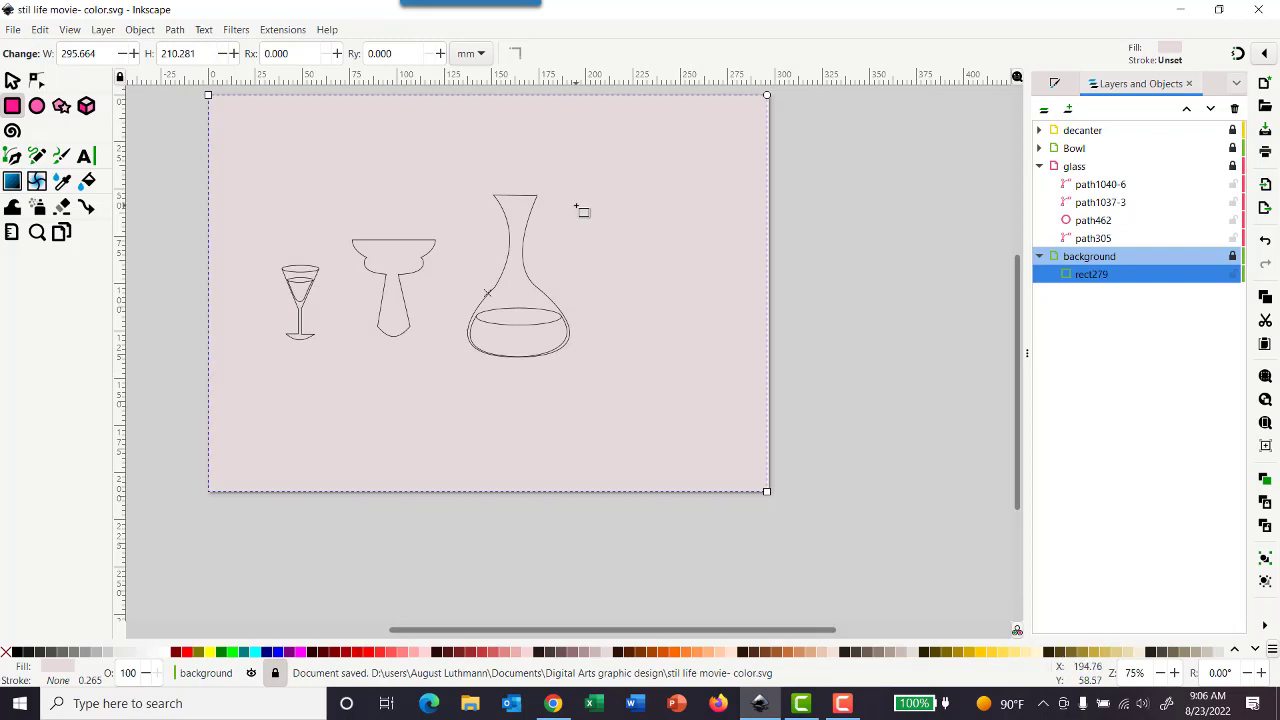
{"action": "key", "text": "F10"}
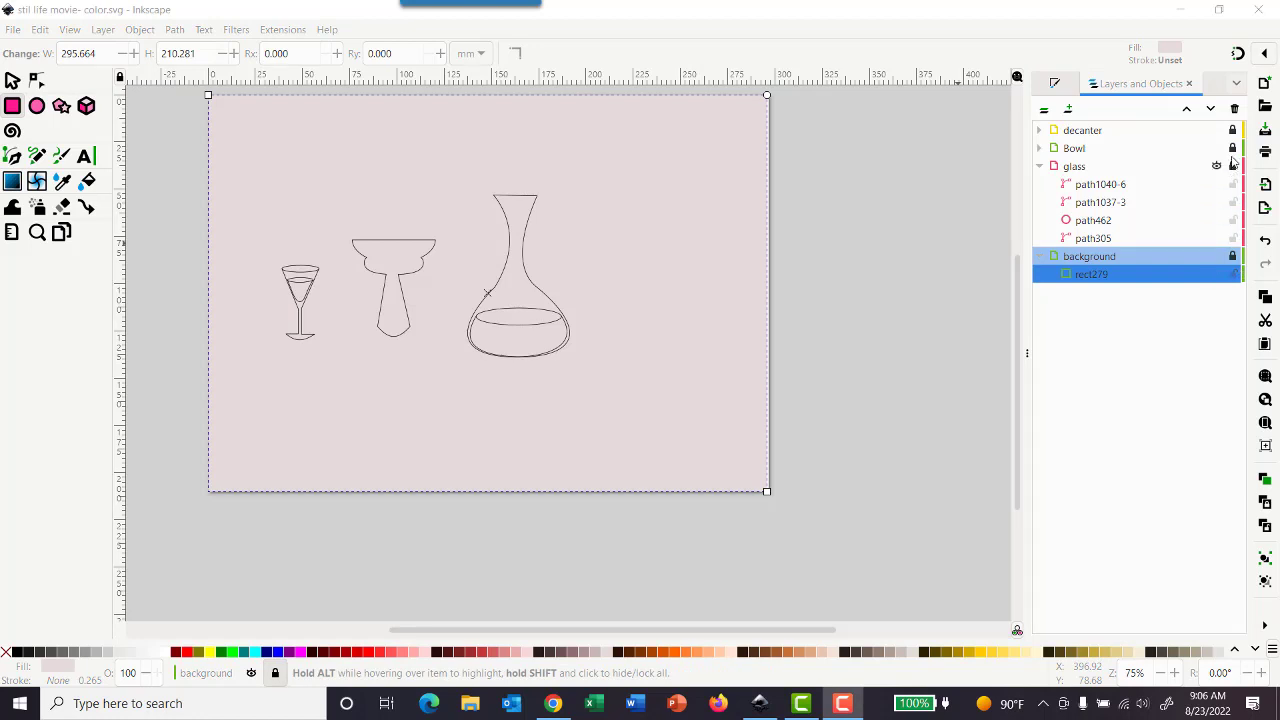
{"action": "left_click", "coordinate": [1233, 163]}
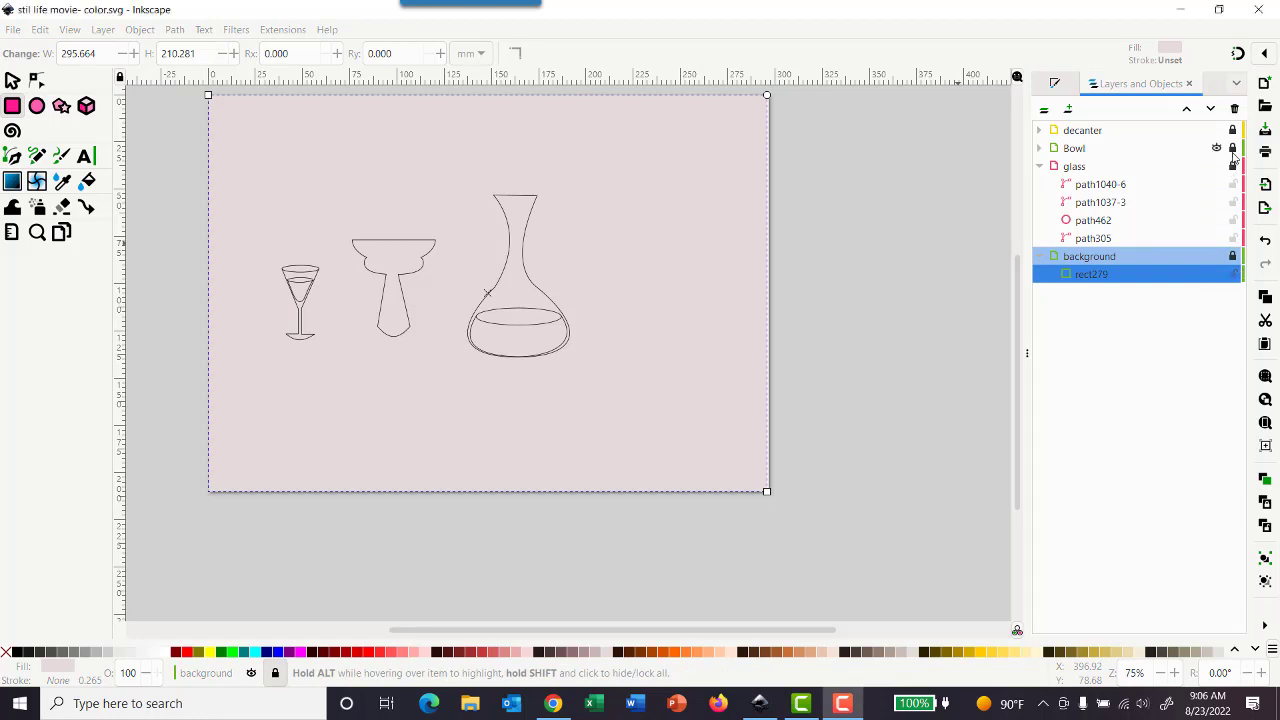
- Select the bowl's shape, fill it red and remove its stroke
{"action": "left_click", "coordinate": [1118, 151]}
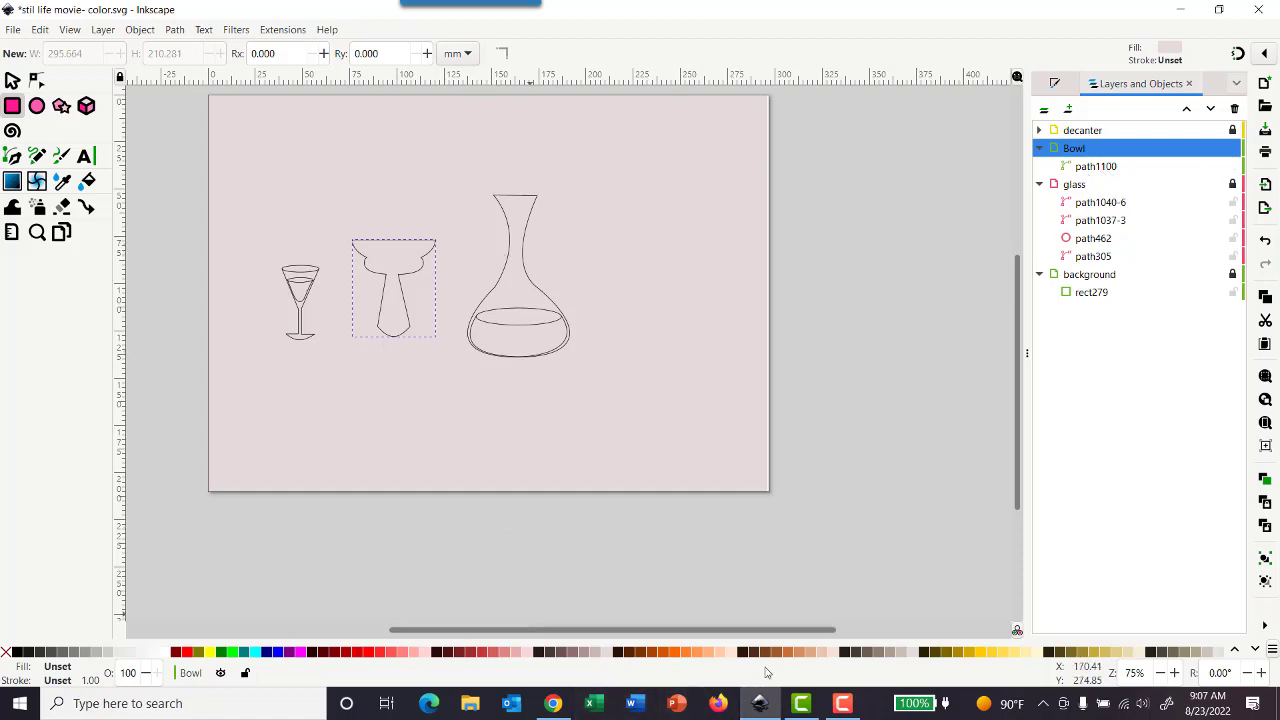
{"action": "left_click", "coordinate": [361, 654]}
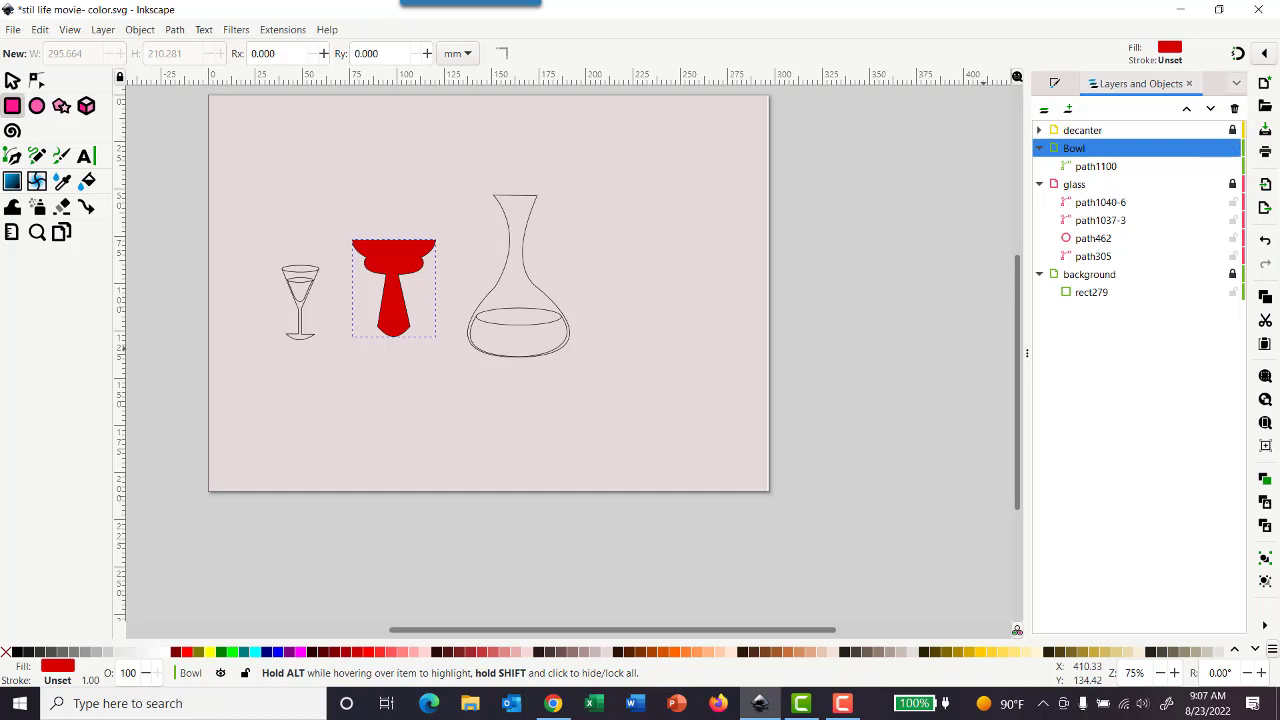
{"action": "left_click", "coordinate": [1057, 87]}
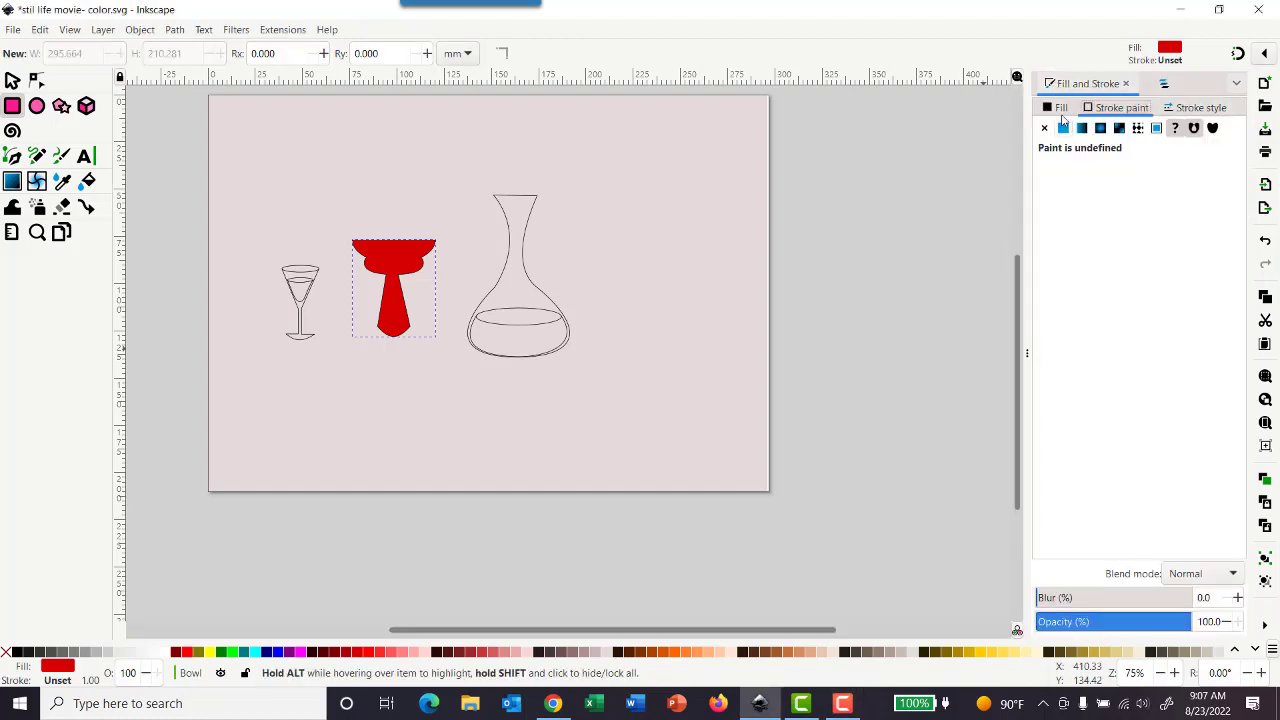
{"action": "left_click", "coordinate": [1044, 129]}
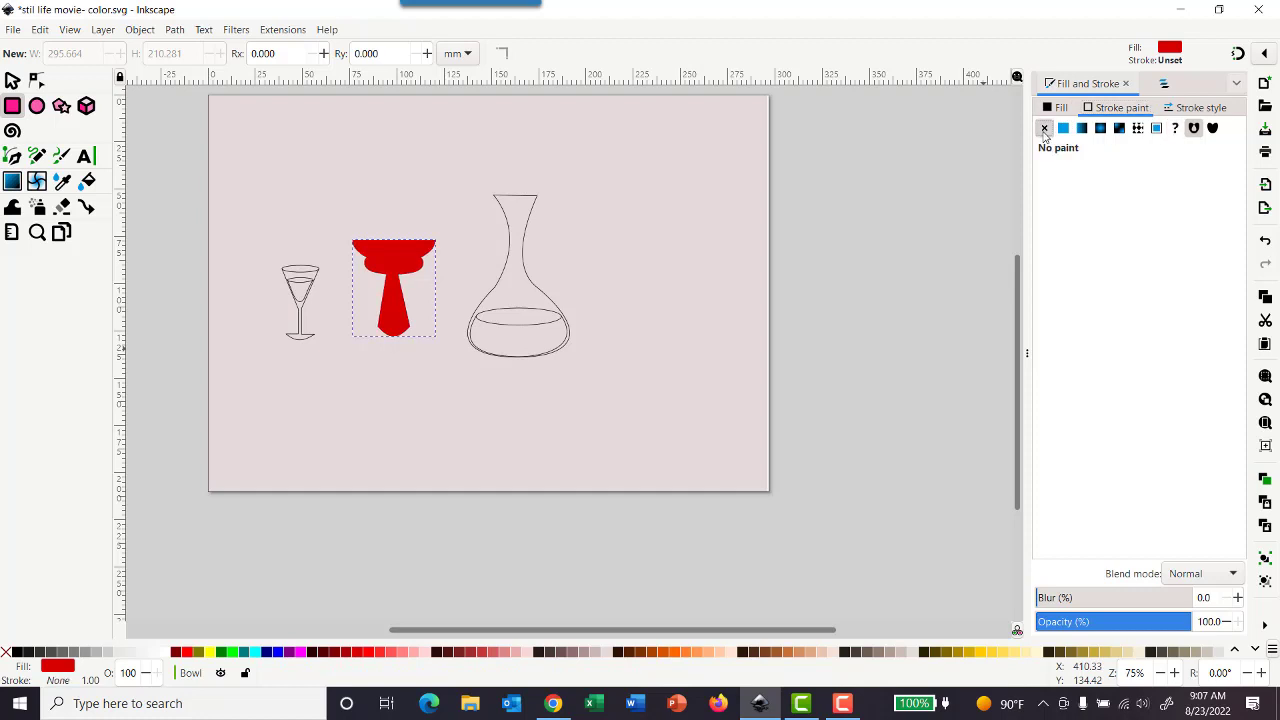
- Lock the Bowl layer, collapse it, and unlock the glass layer
{"action": "left_click", "coordinate": [1165, 84]}
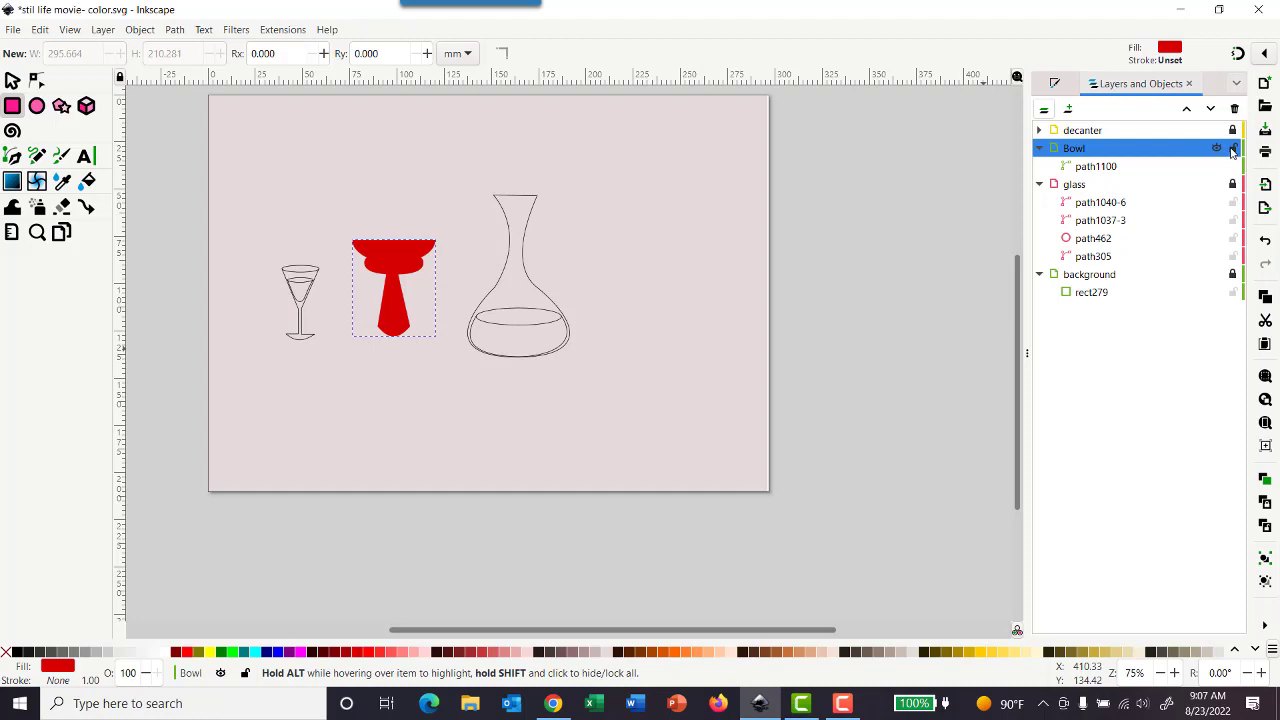
{"action": "left_click", "coordinate": [1233, 149]}
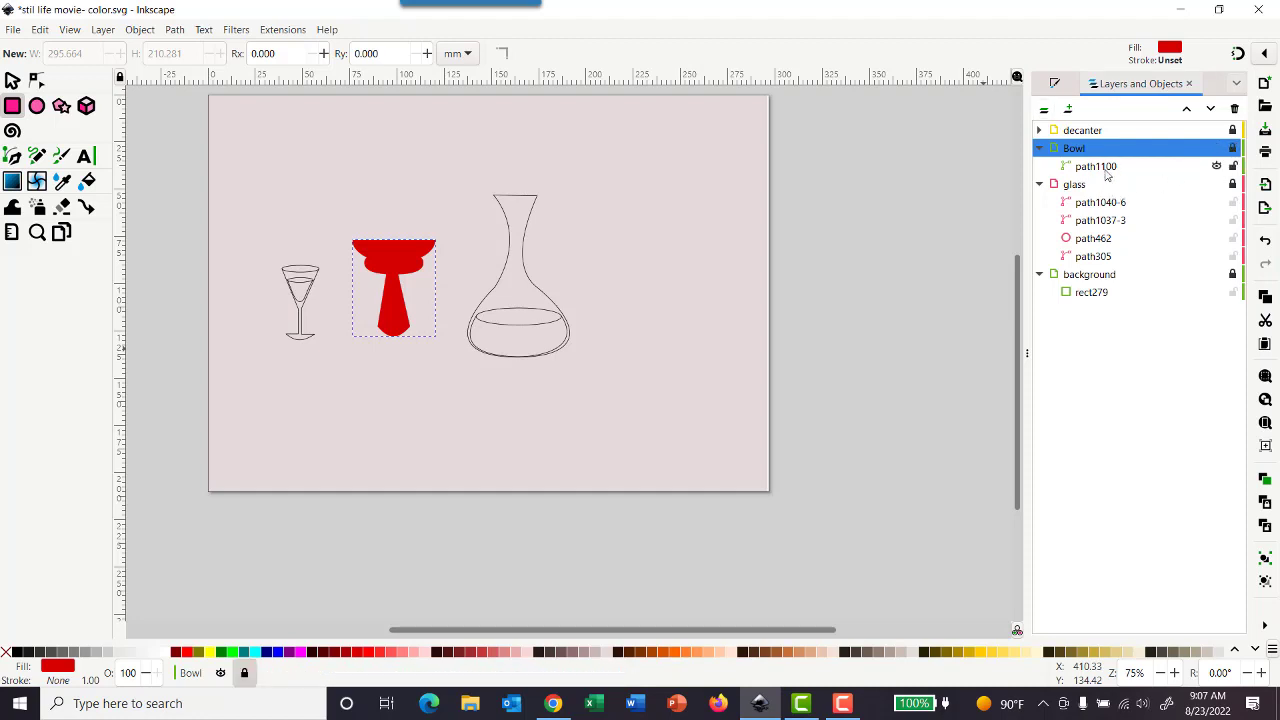
{"action": "left_click", "coordinate": [1040, 148]}
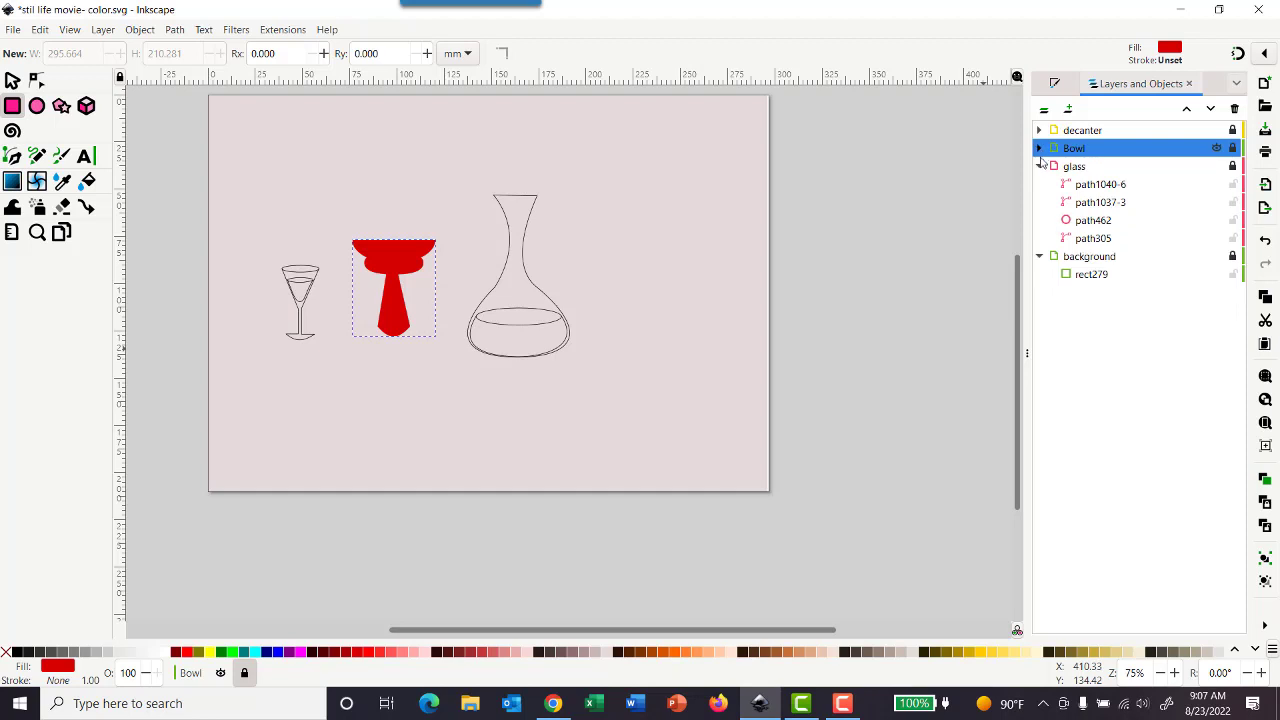
{"action": "left_click", "coordinate": [1097, 168]}
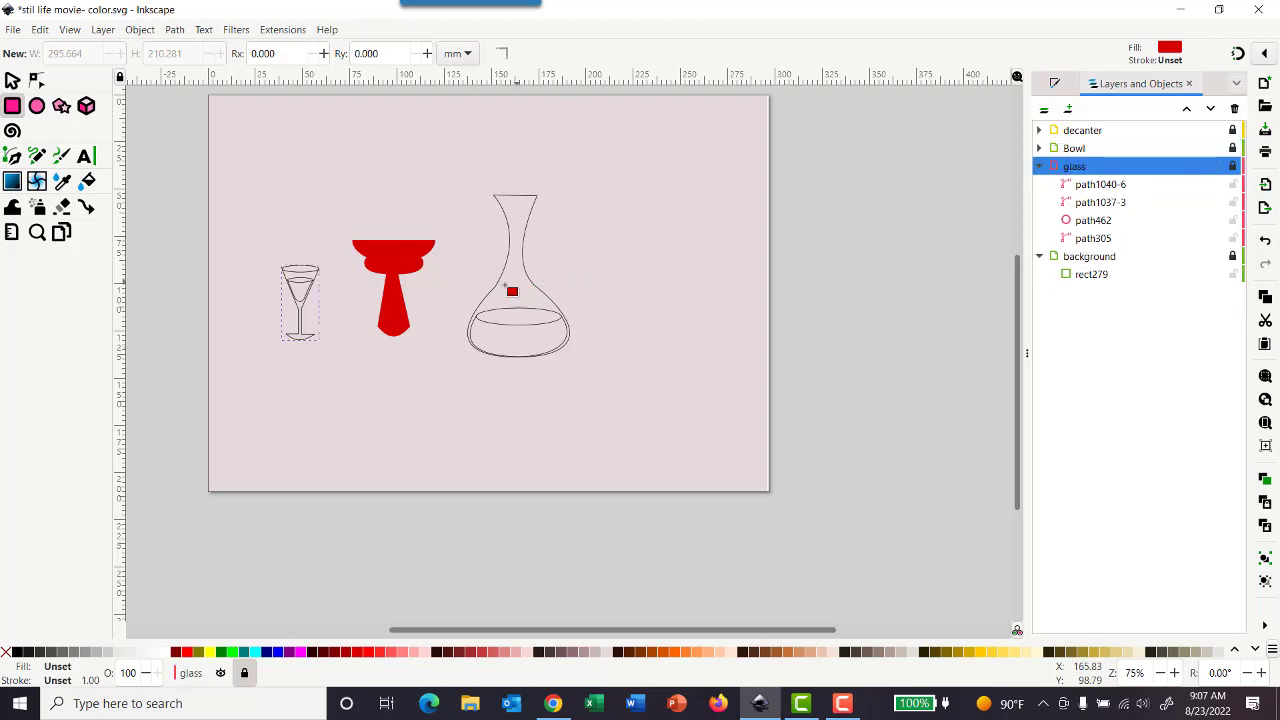
{"action": "left_click", "coordinate": [1233, 167]}
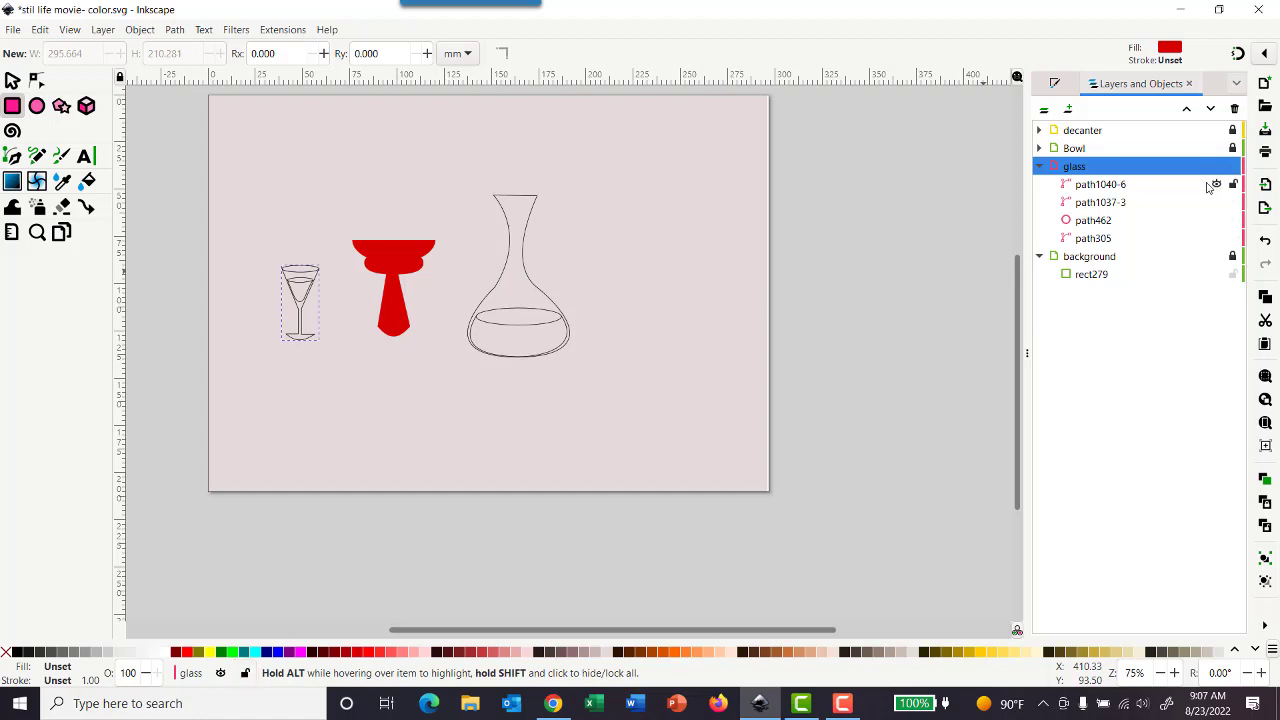
- Select the liquid shape inside the glass, fill it blue and remove its stroke
{"action": "left_click", "coordinate": [1094, 244]}
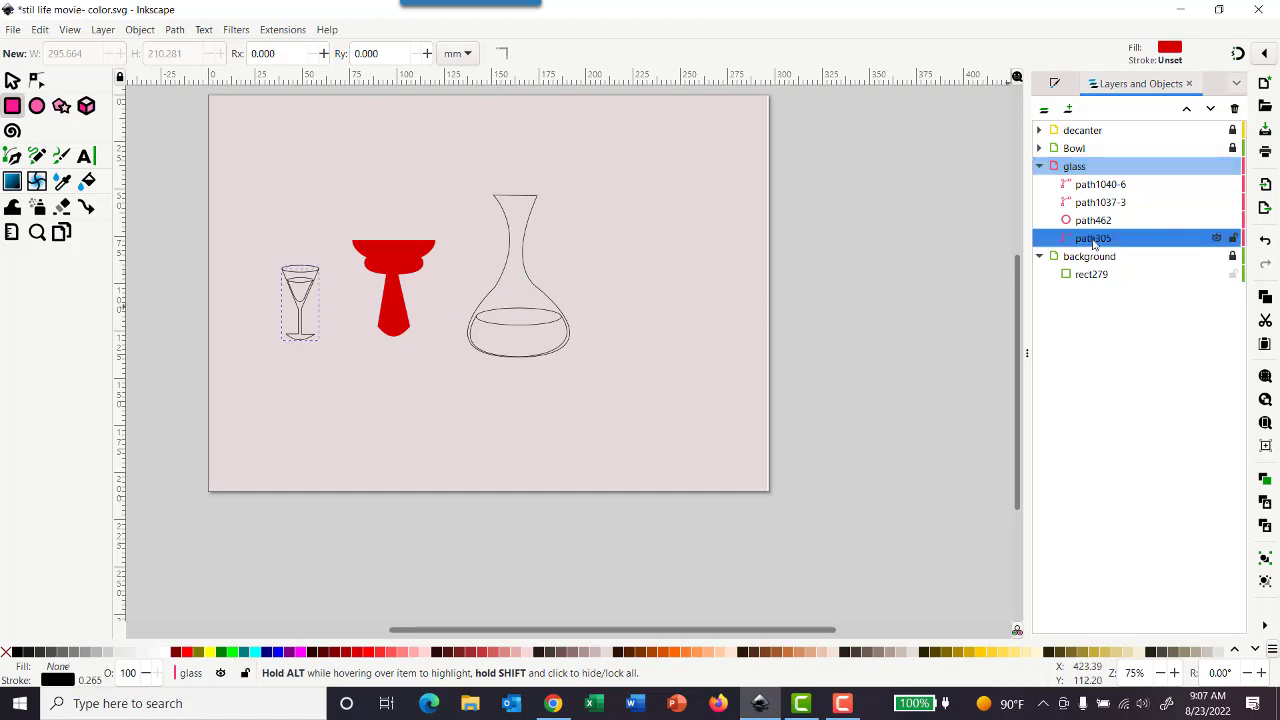
{"action": "left_click", "coordinate": [1094, 222]}
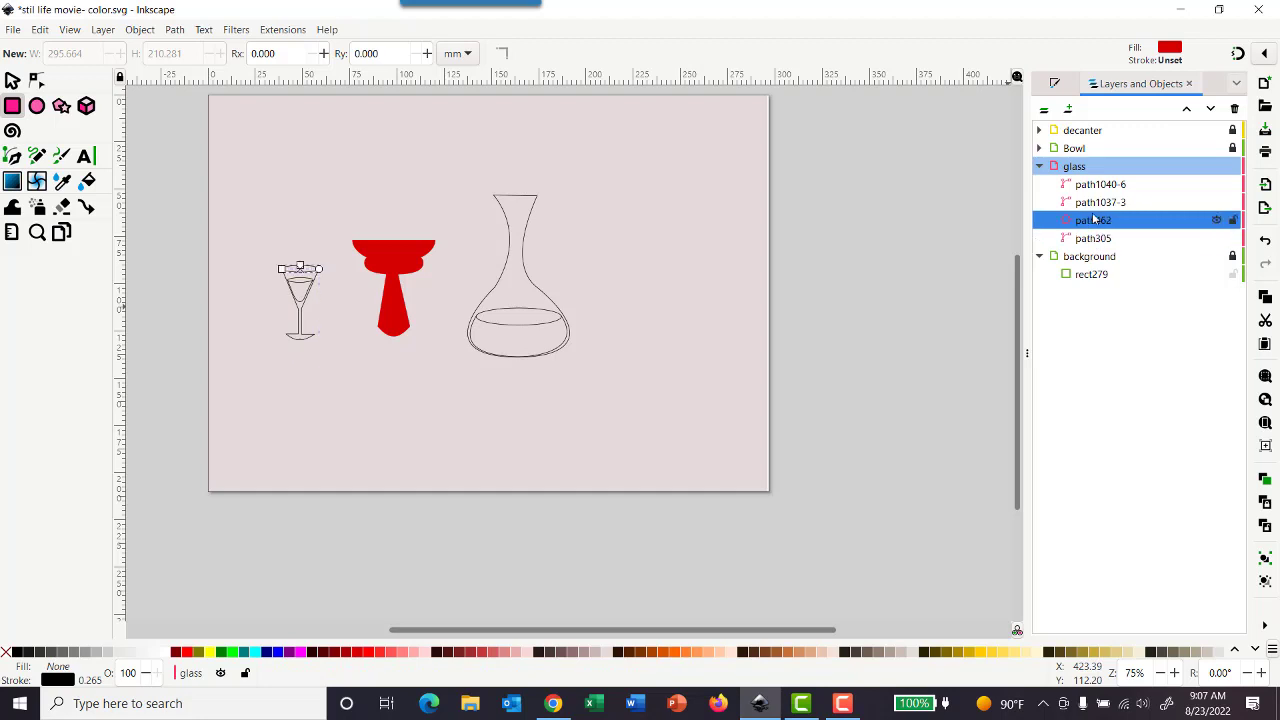
{"action": "left_click", "coordinate": [1095, 204]}
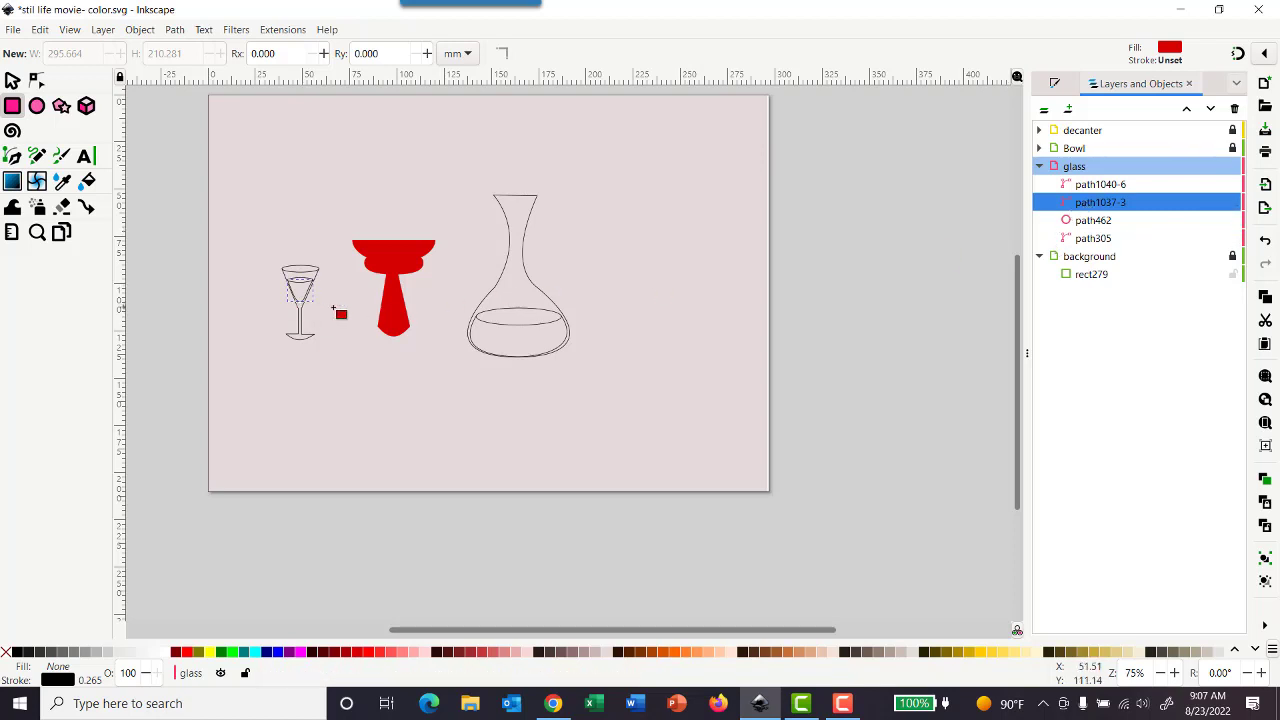
{"action": "left_click", "coordinate": [13, 81]}
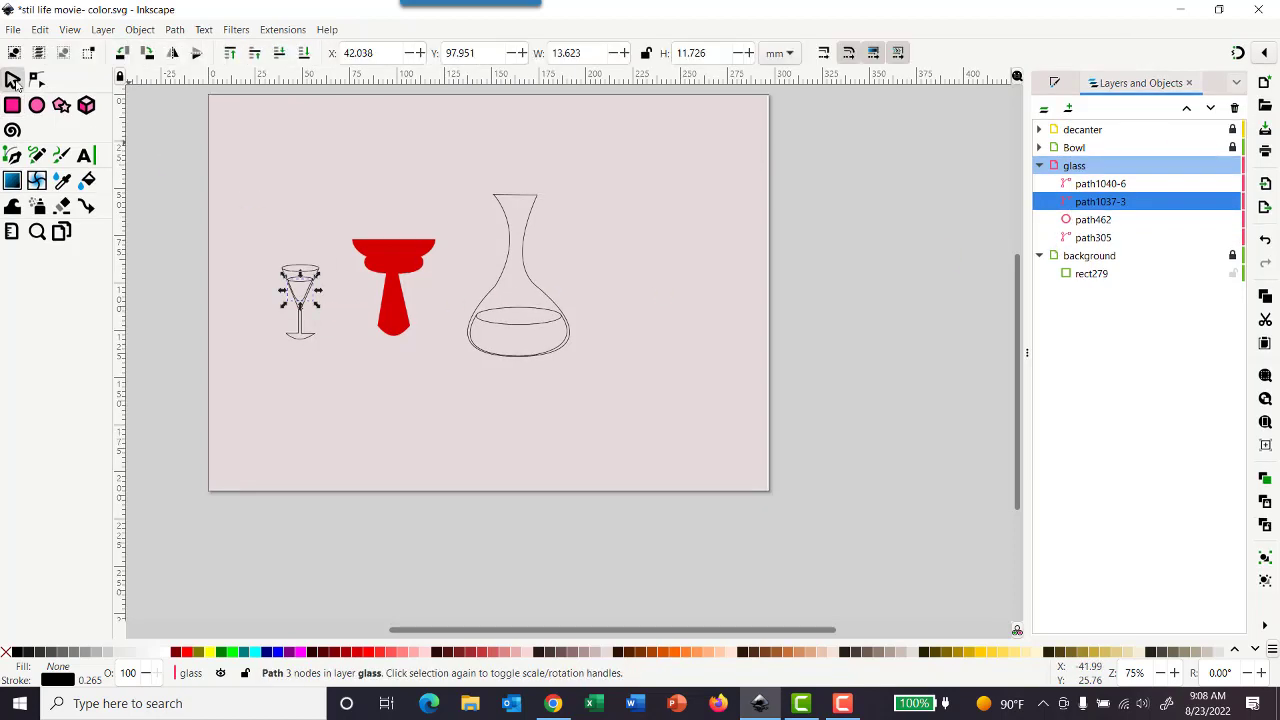
{"action": "left_click", "coordinate": [435, 391]}
{"action": "left_click", "coordinate": [296, 292]}
{"action": "left_click", "coordinate": [76, 33]}
{"action": "mouse_move", "coordinate": [82, 51]}
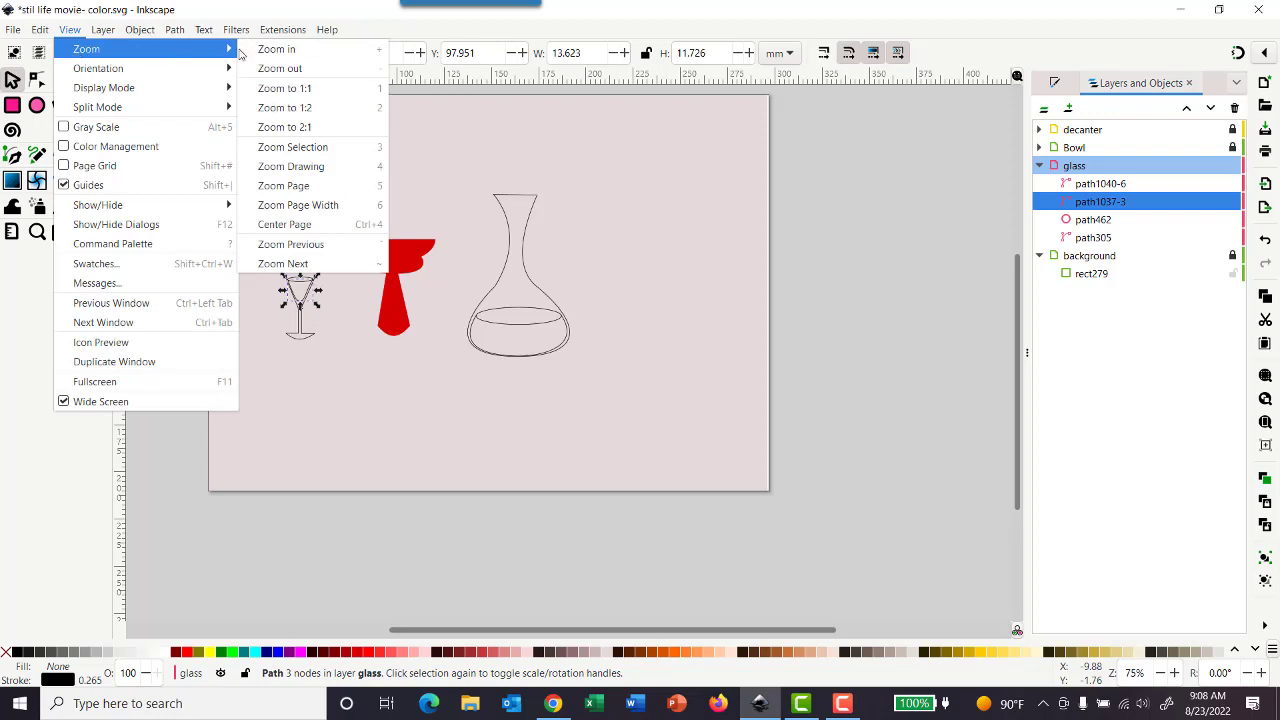
{"action": "left_click", "coordinate": [334, 148]}
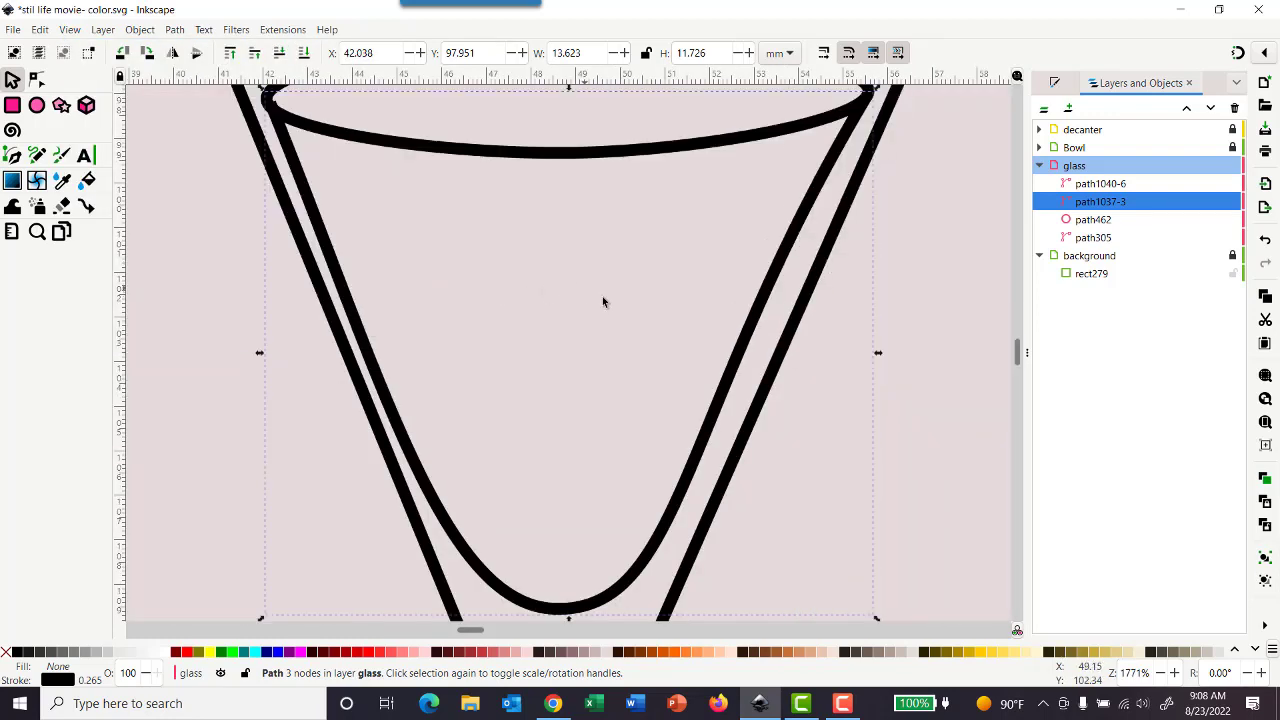
{"action": "scroll", "coordinate": [604, 300], "scroll_direction": "down", "scroll_amount": 1, "text": "ctrl"}
{"action": "scroll", "coordinate": [605, 305], "scroll_direction": "down", "scroll_amount": 1, "text": "ctrl"}
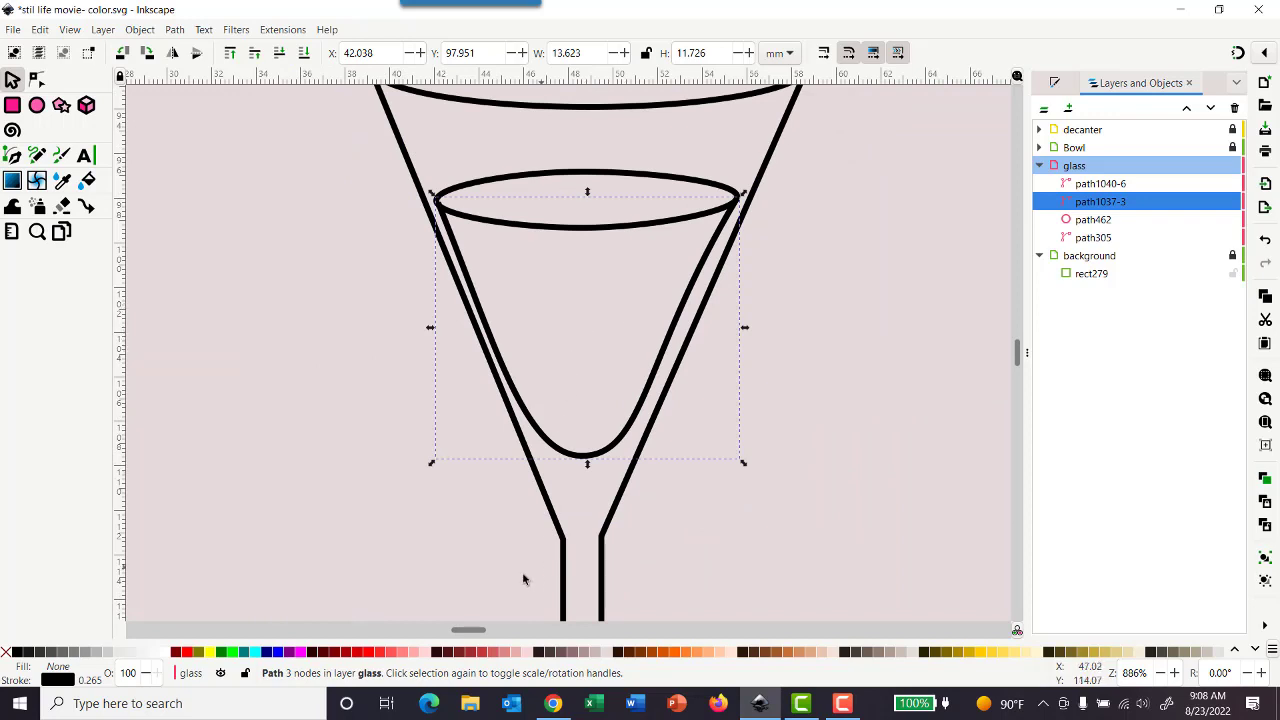
{"action": "left_click", "coordinate": [279, 652]}
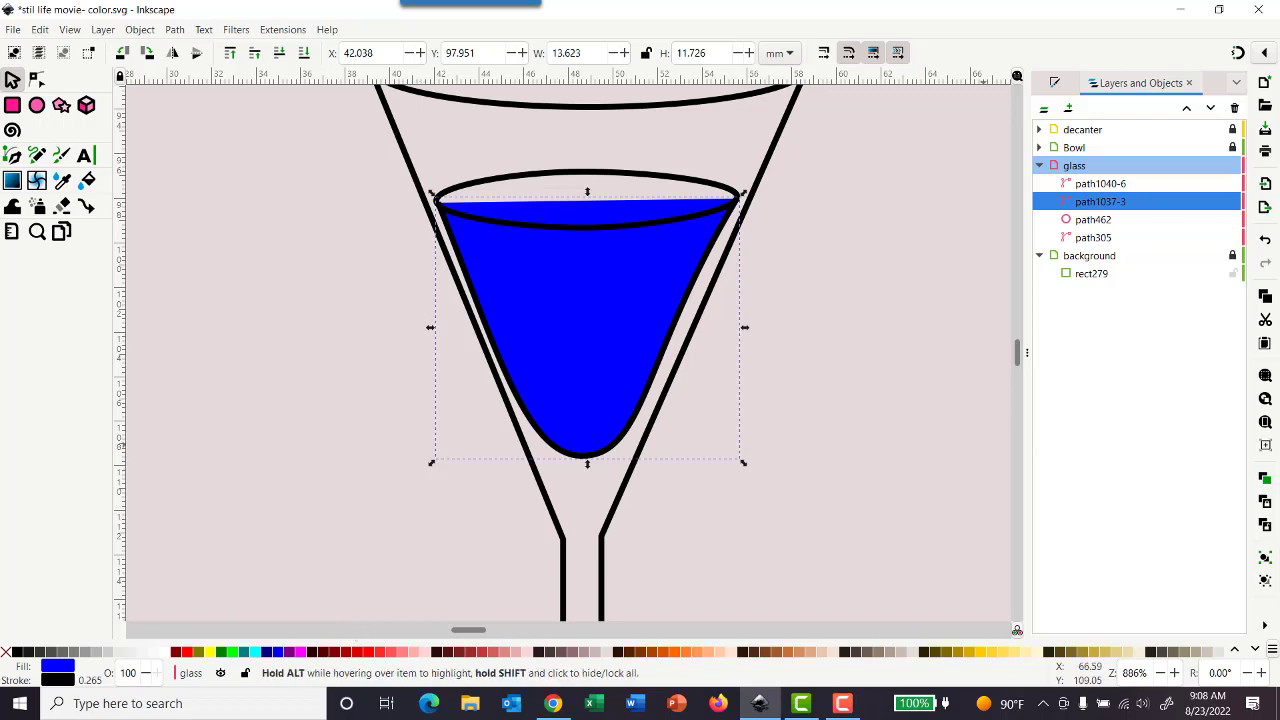
{"action": "left_click", "coordinate": [1056, 87]}
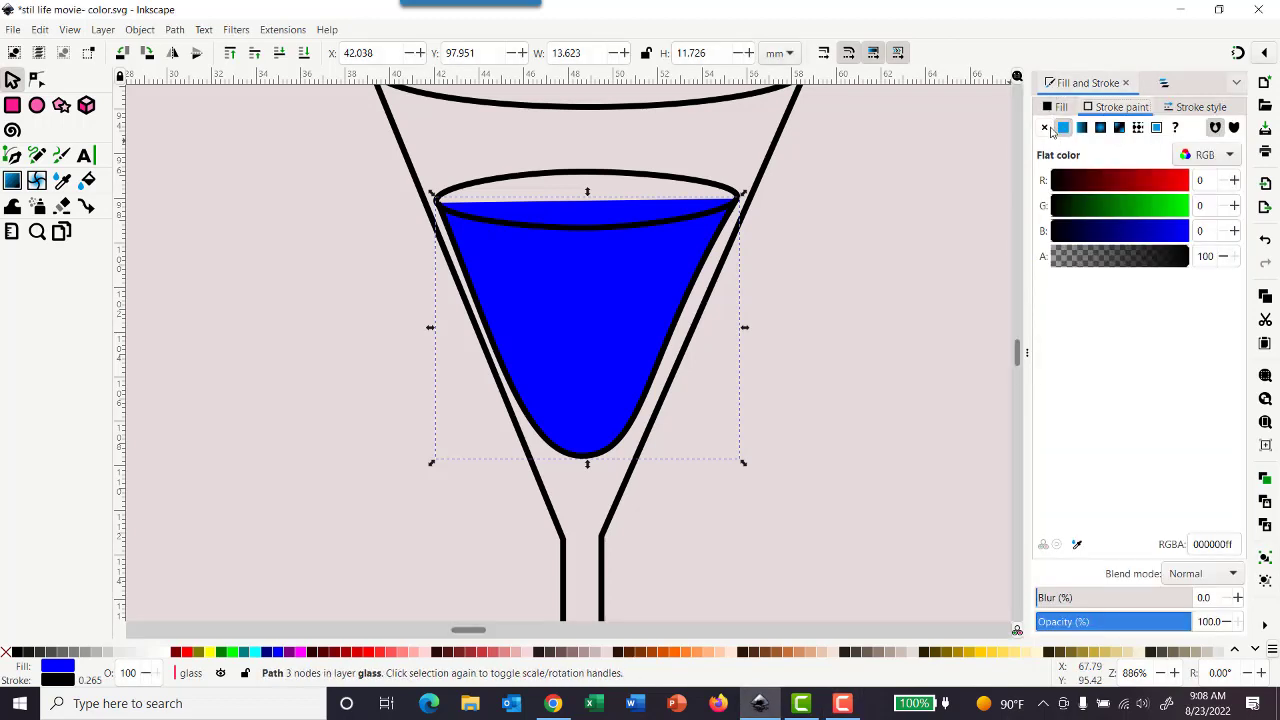
{"action": "left_click", "coordinate": [1045, 128]}
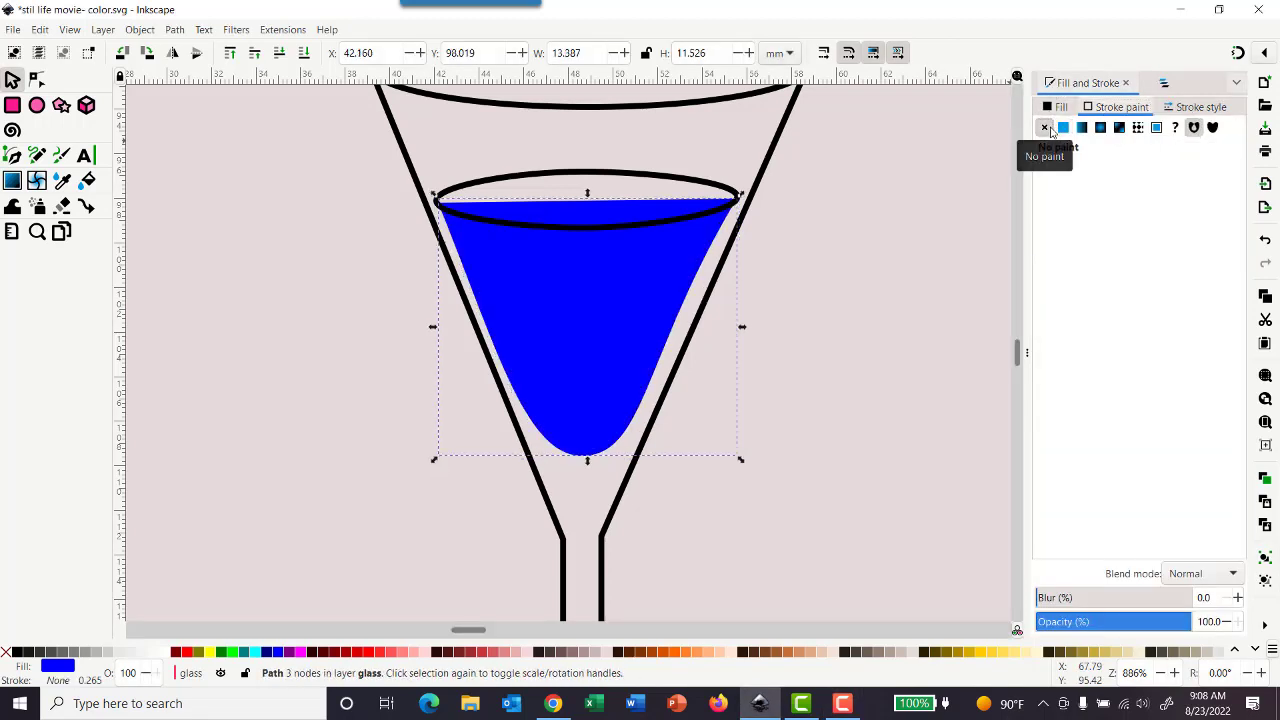
- Give the ellipse on top of the liquid the same blue fill with the Dropper and remove its stroke
{"action": "left_click", "coordinate": [687, 181]}
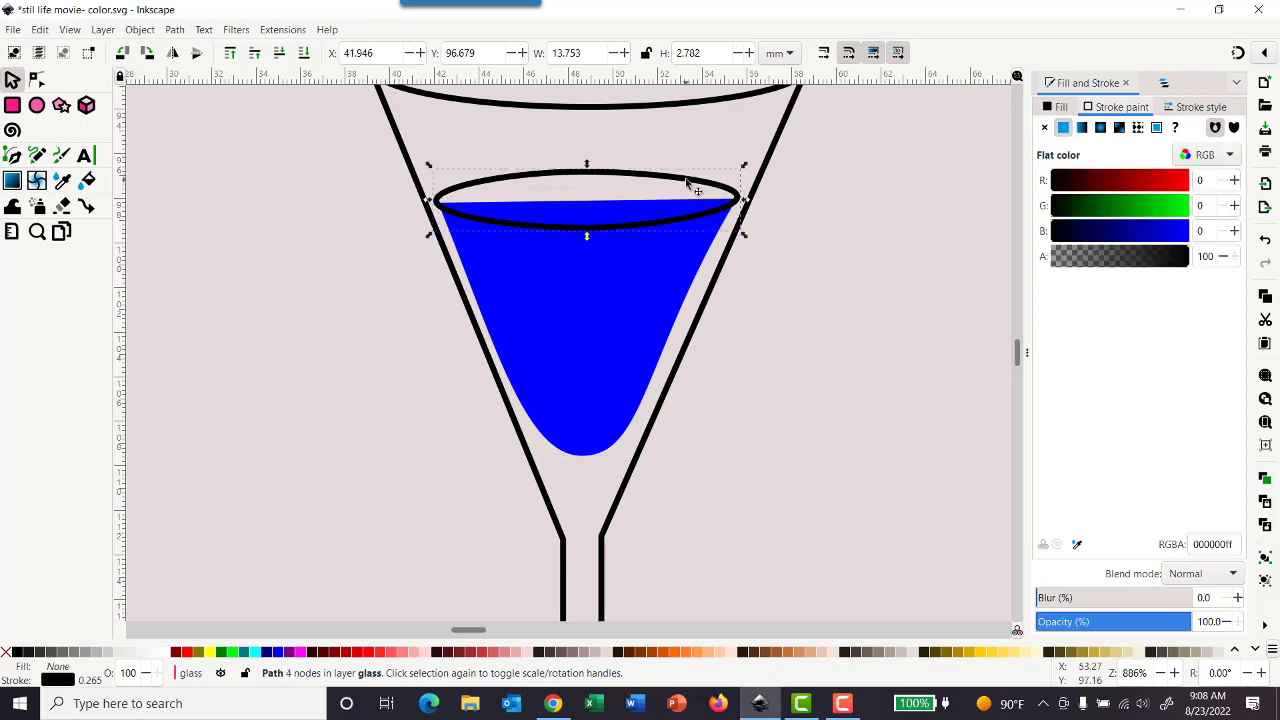
{"action": "left_click", "coordinate": [681, 264]}
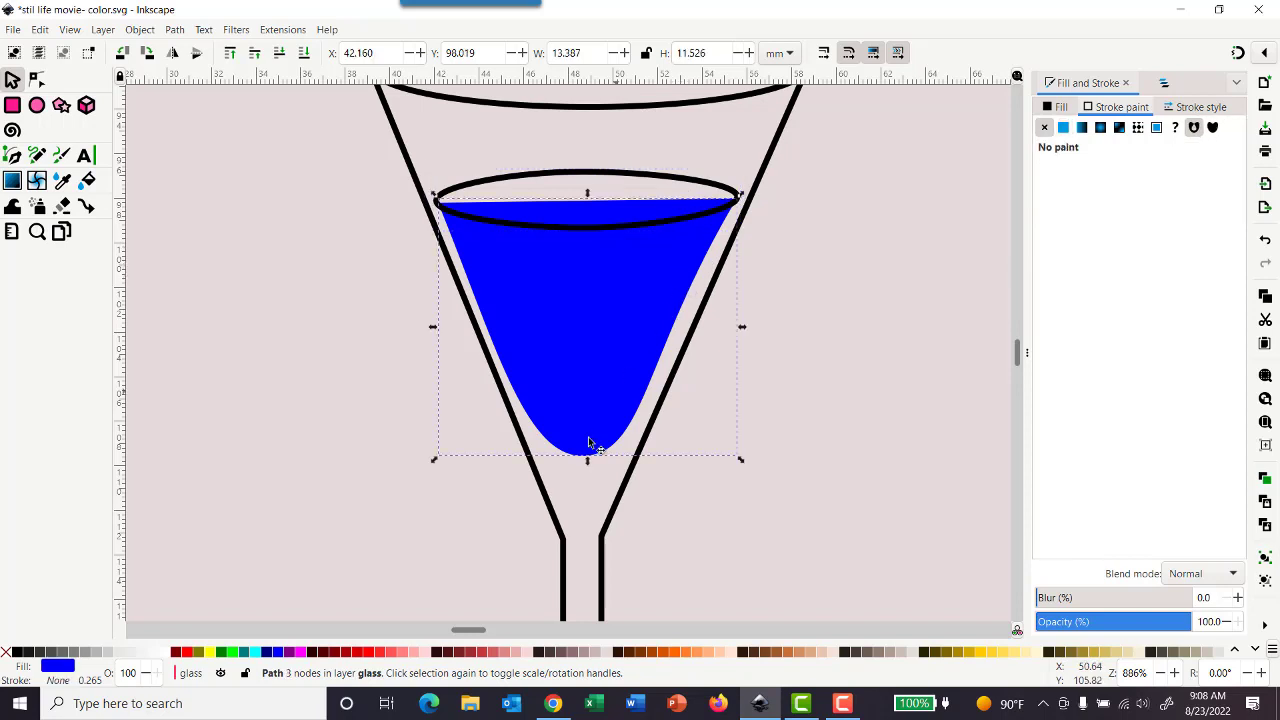
{"action": "left_click", "coordinate": [530, 181]}
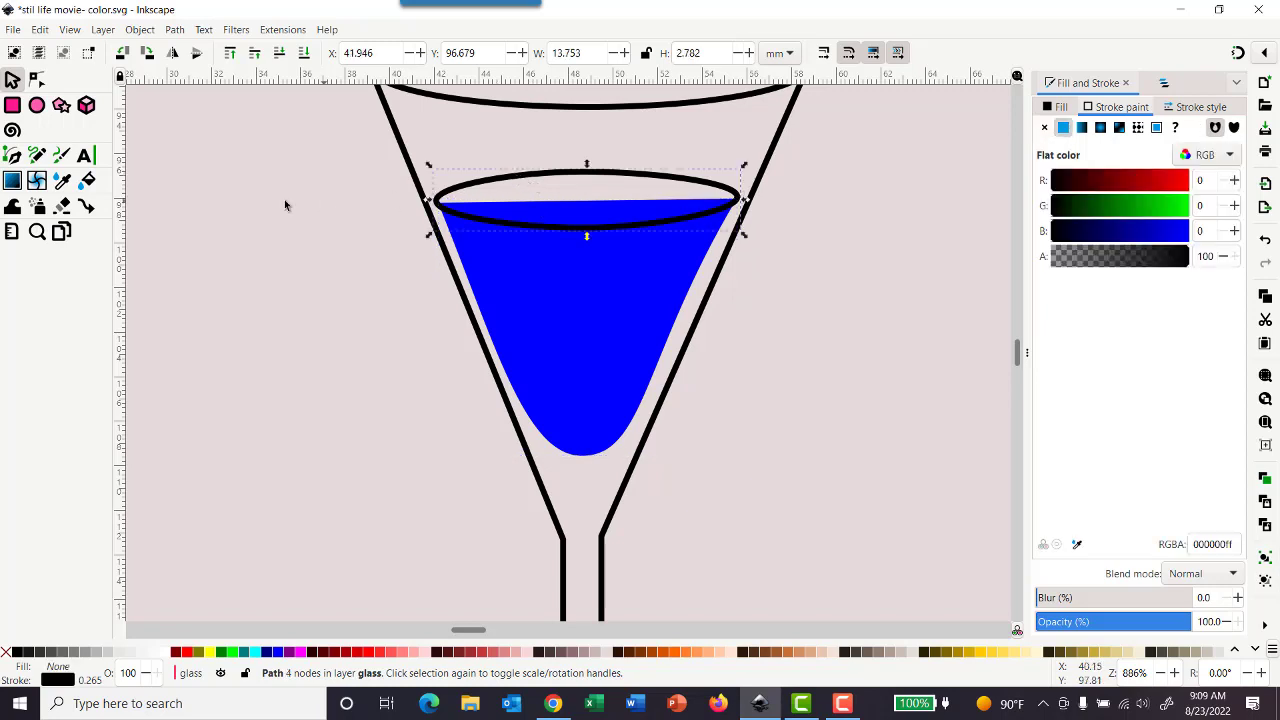
{"action": "left_click", "coordinate": [62, 180]}
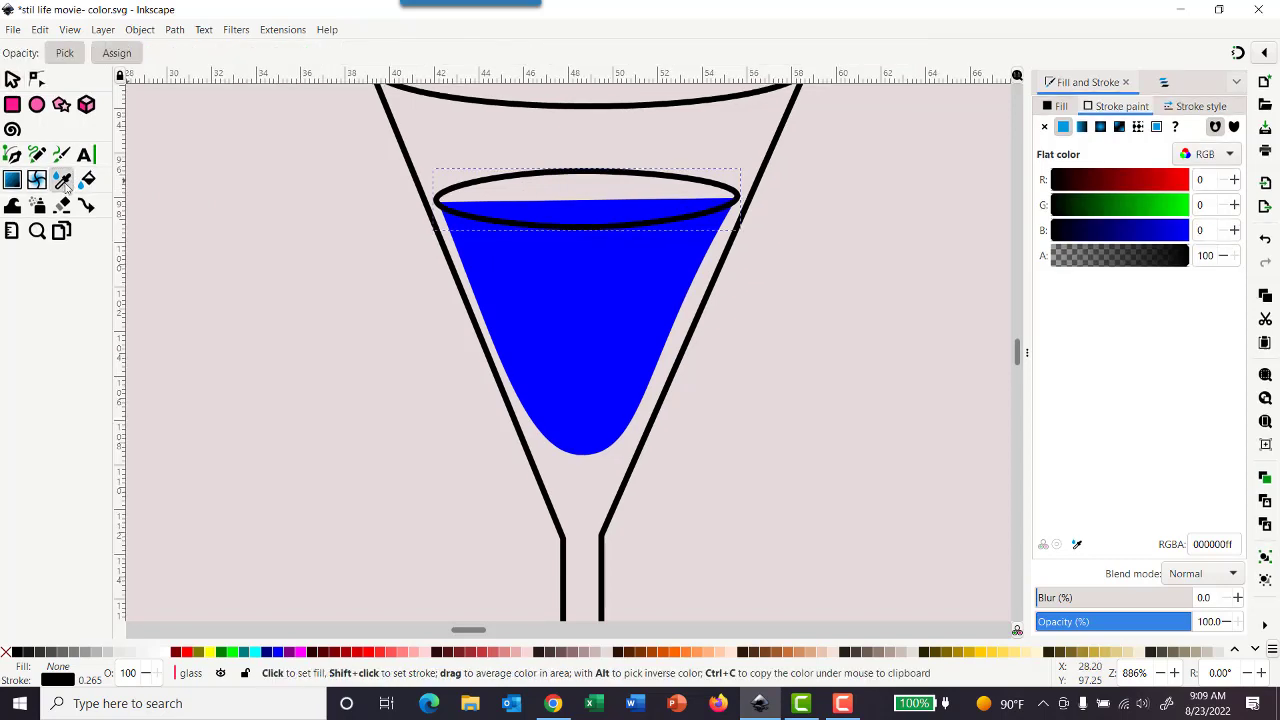
{"action": "left_click", "coordinate": [595, 305]}
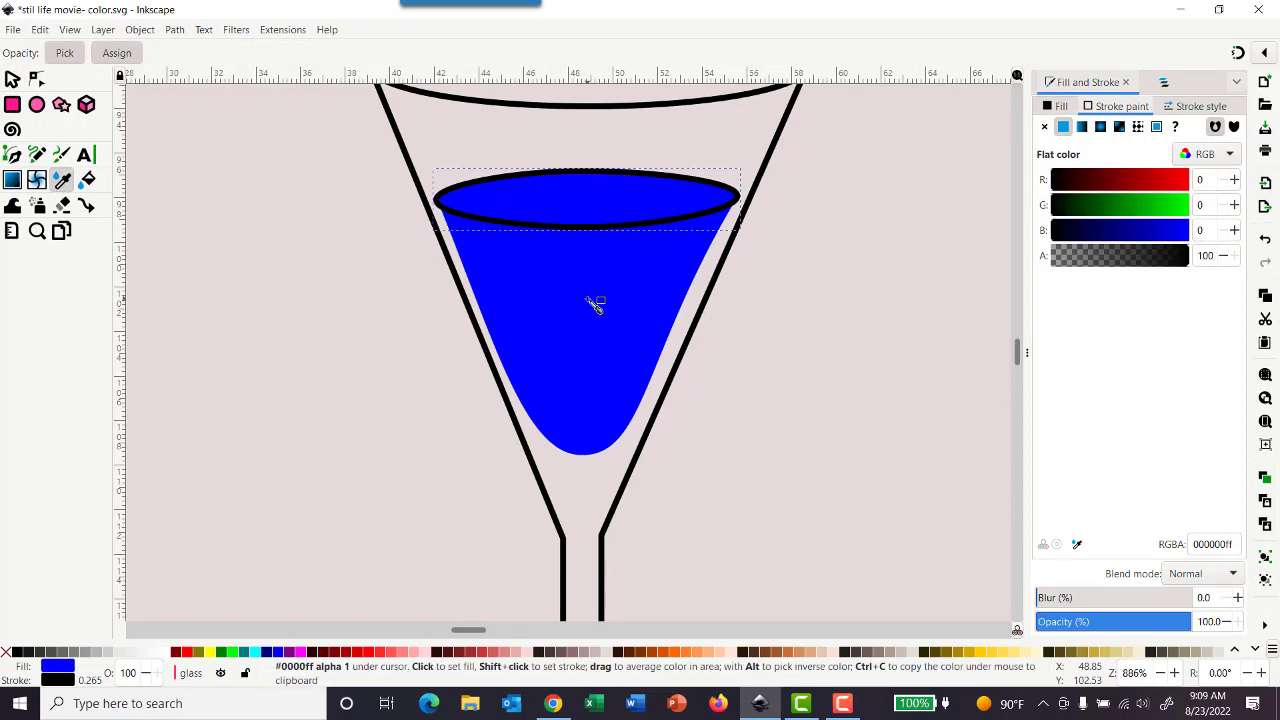
{"action": "left_click", "coordinate": [1045, 128]}
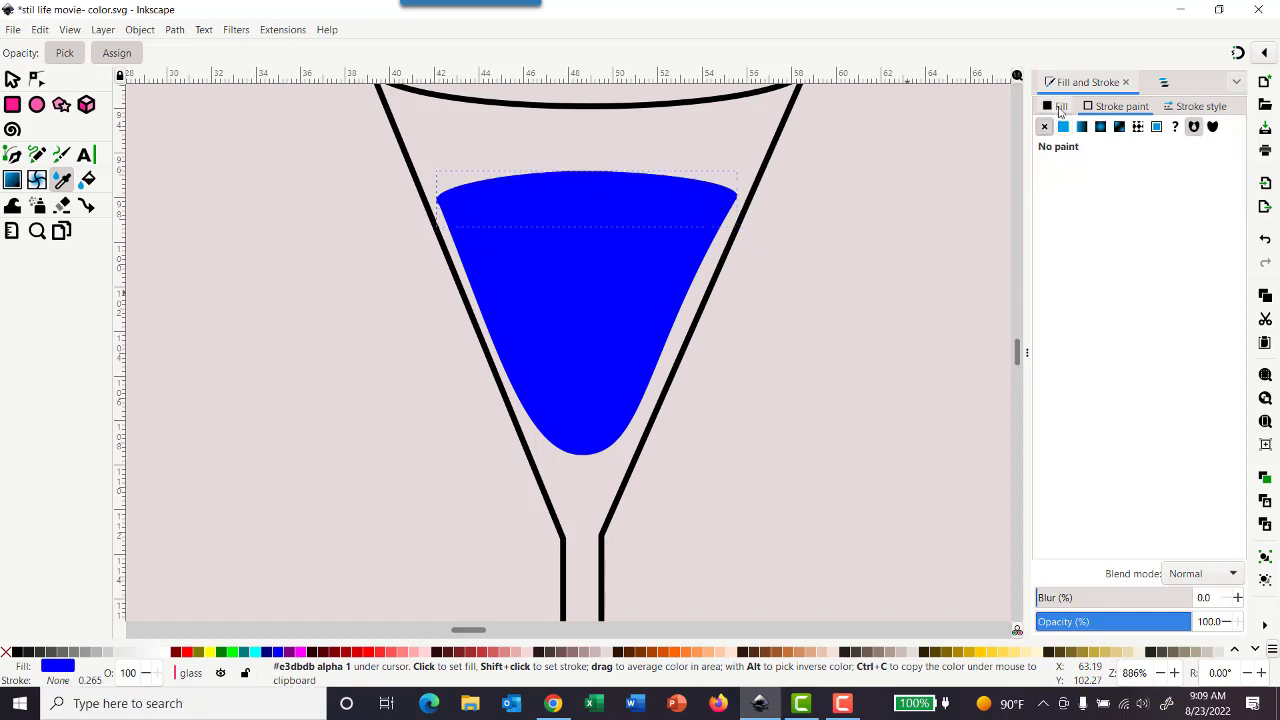
- Lighten the ellipse's fill in HSL mode to a lightness of 67
{"action": "left_click", "coordinate": [1059, 106]}
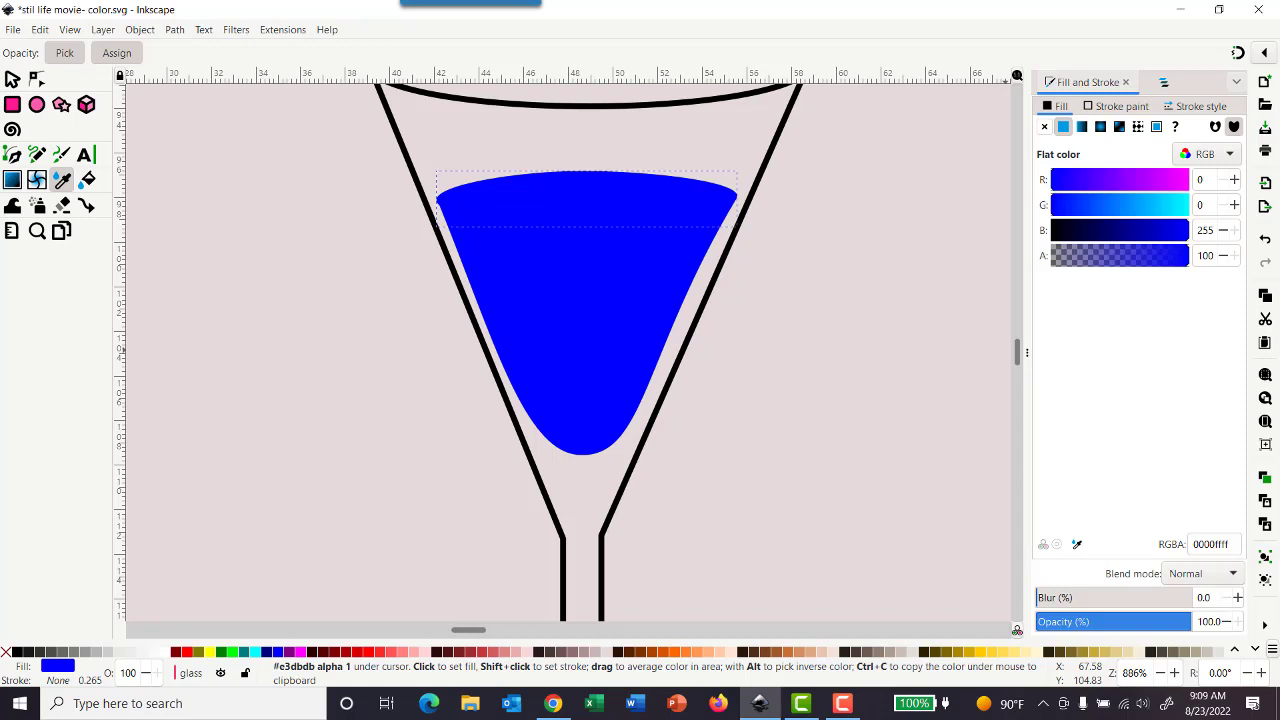
{"action": "left_click", "coordinate": [1222, 157]}
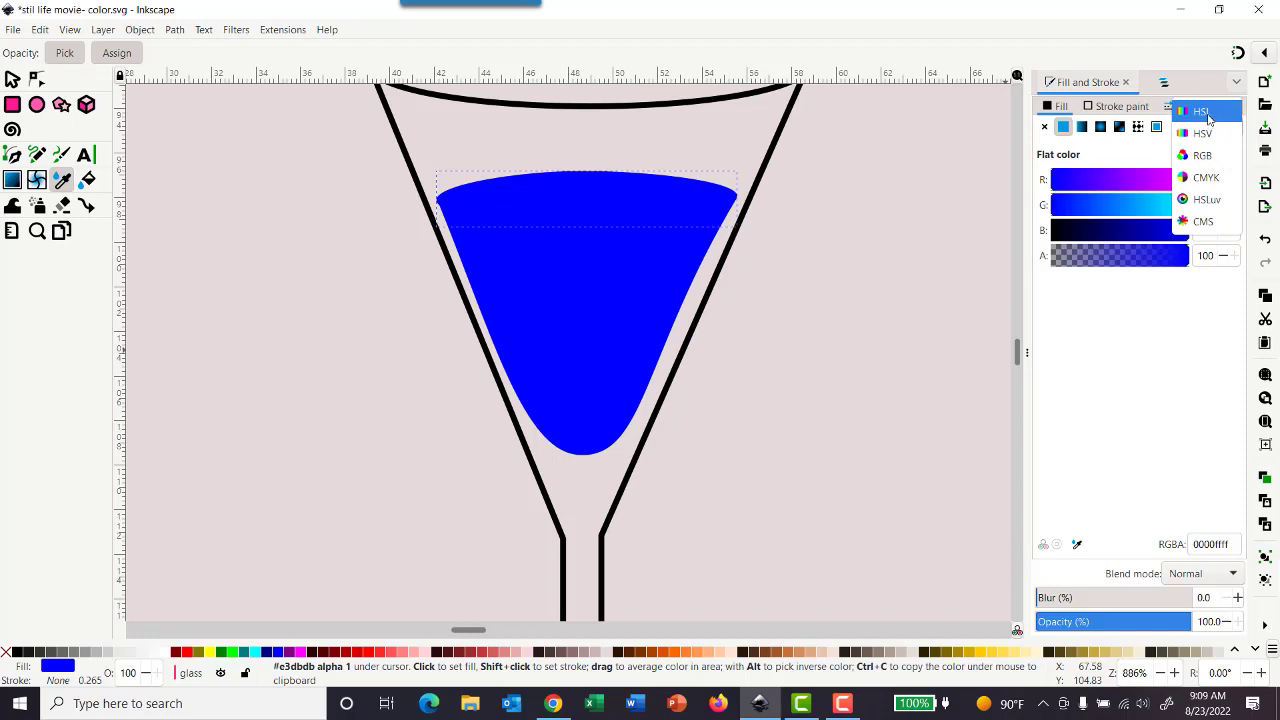
{"action": "left_click", "coordinate": [1205, 111]}
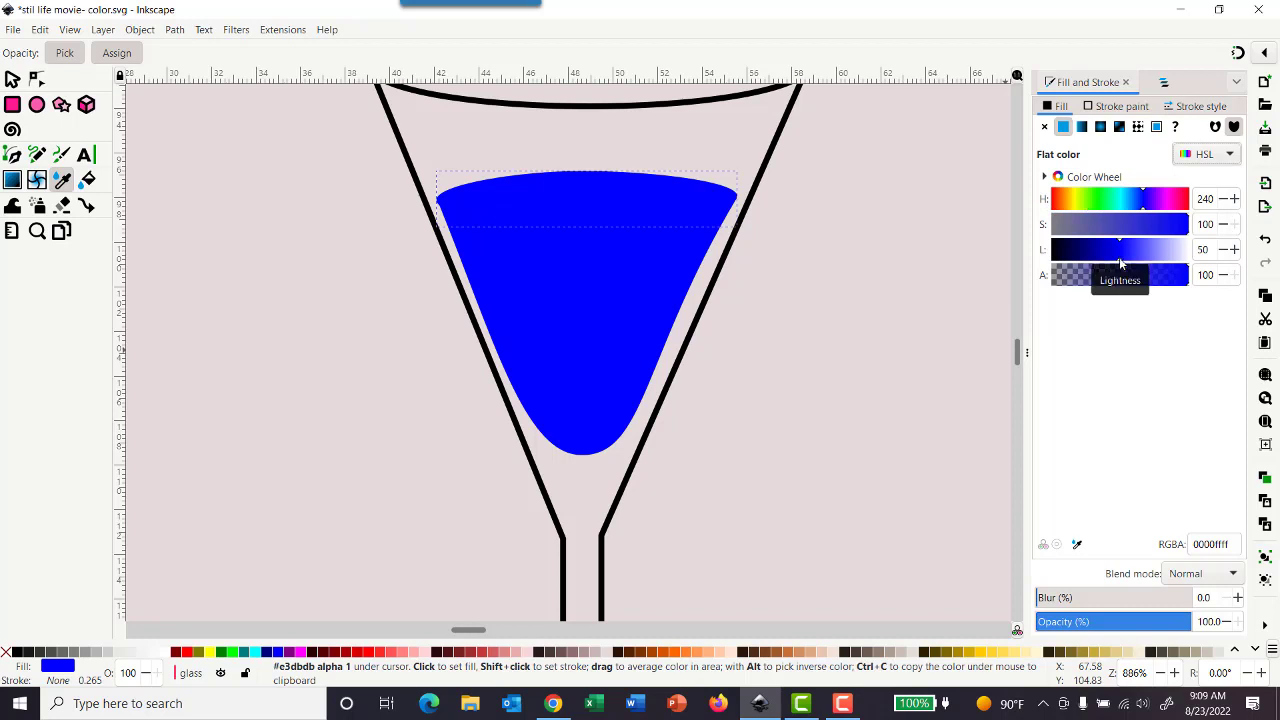
{"action": "left_click_drag", "start_coordinate": [1120, 263], "coordinate": [1146, 264]}
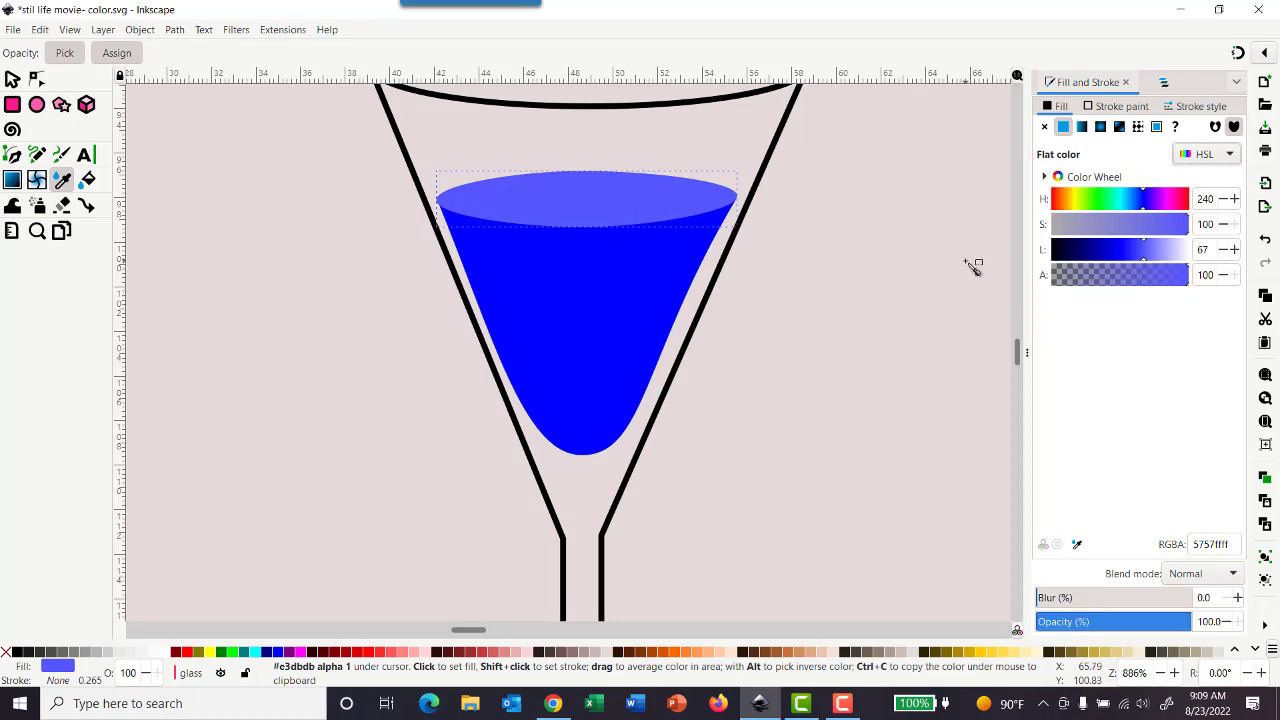
{"action": "left_click", "coordinate": [953, 331]}
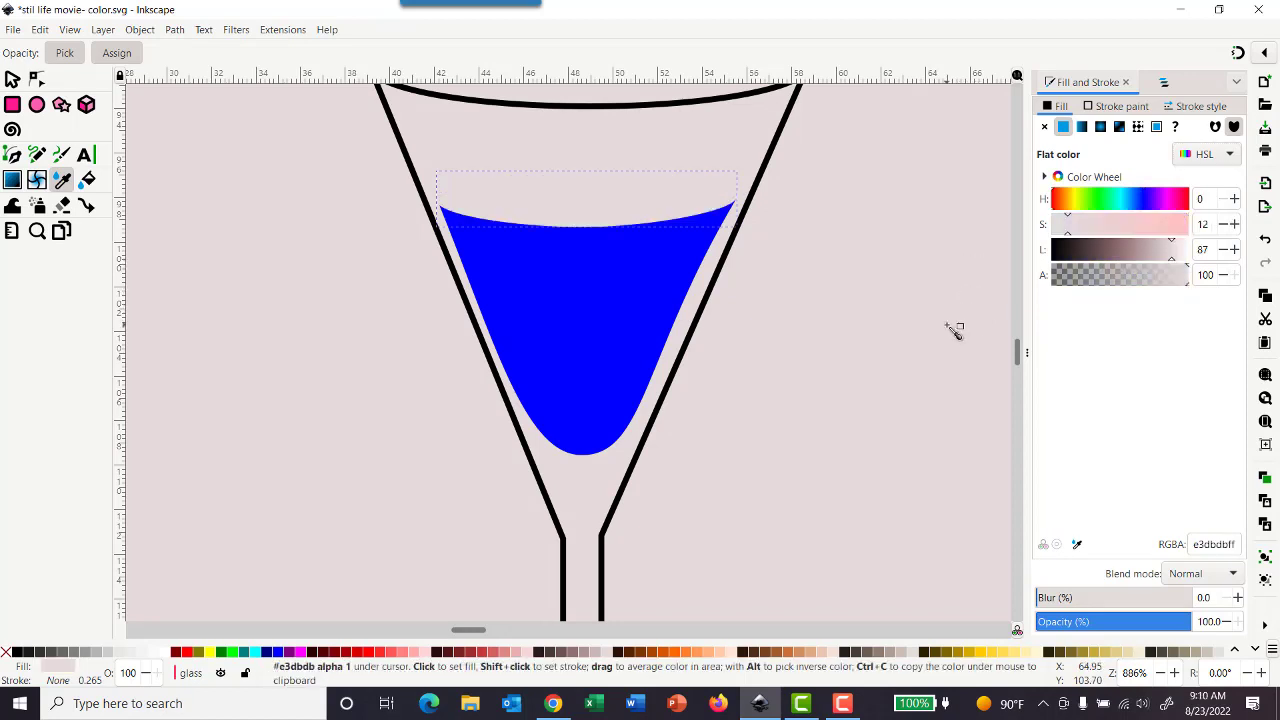
{"action": "key", "text": "ctrl+z"}
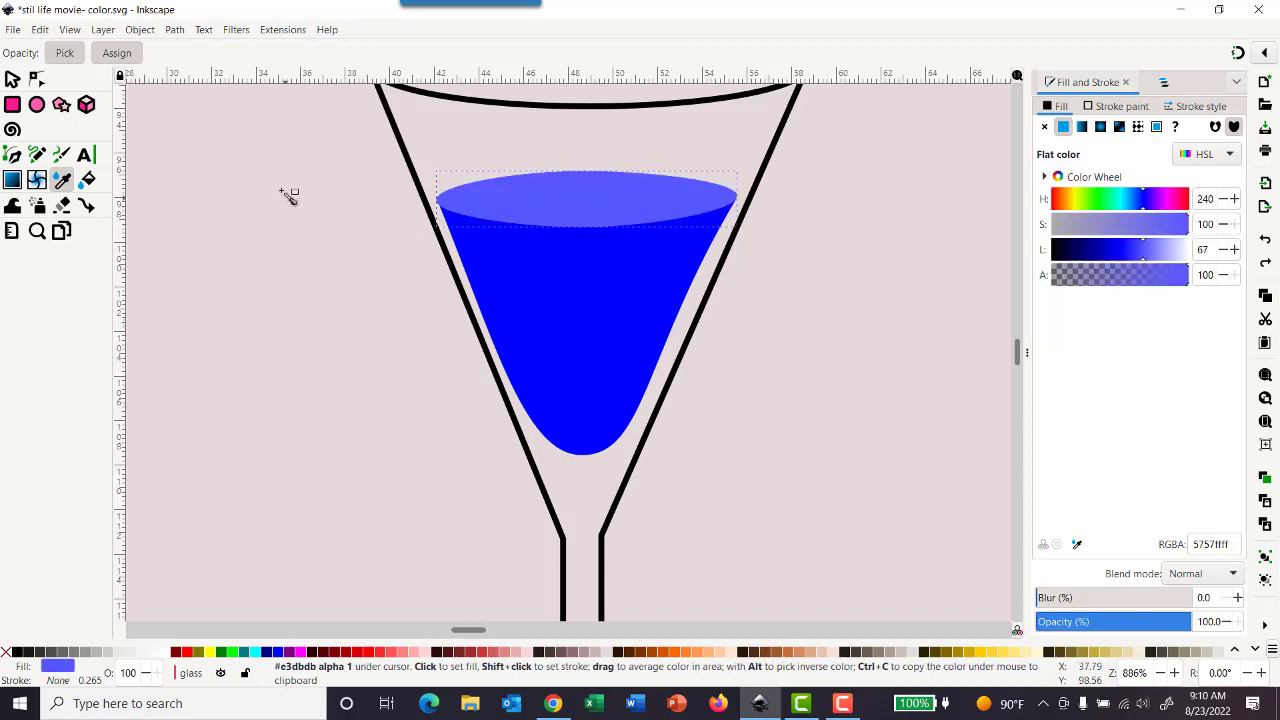
{"action": "left_click", "coordinate": [12, 80]}
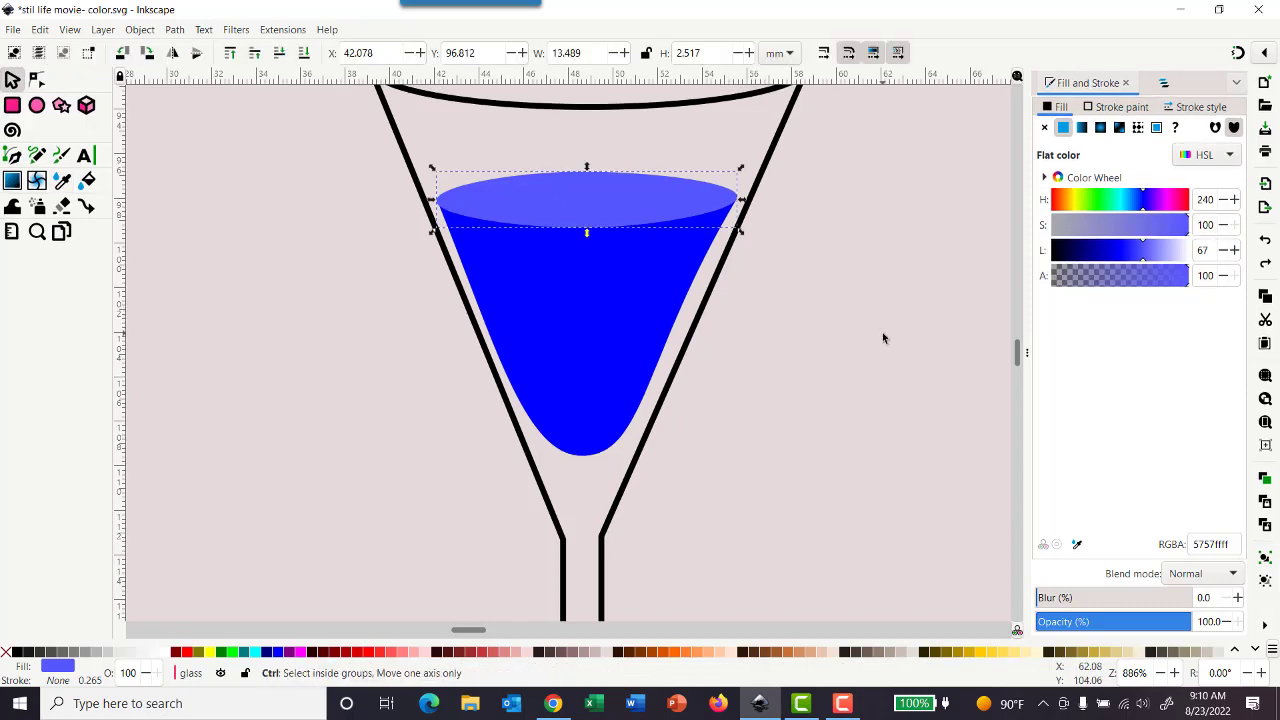
{"action": "scroll", "coordinate": [882, 335], "scroll_direction": "down", "scroll_amount": 2, "text": "ctrl"}
{"action": "scroll", "coordinate": [880, 334], "scroll_direction": "down", "scroll_amount": 1, "text": "ctrl"}
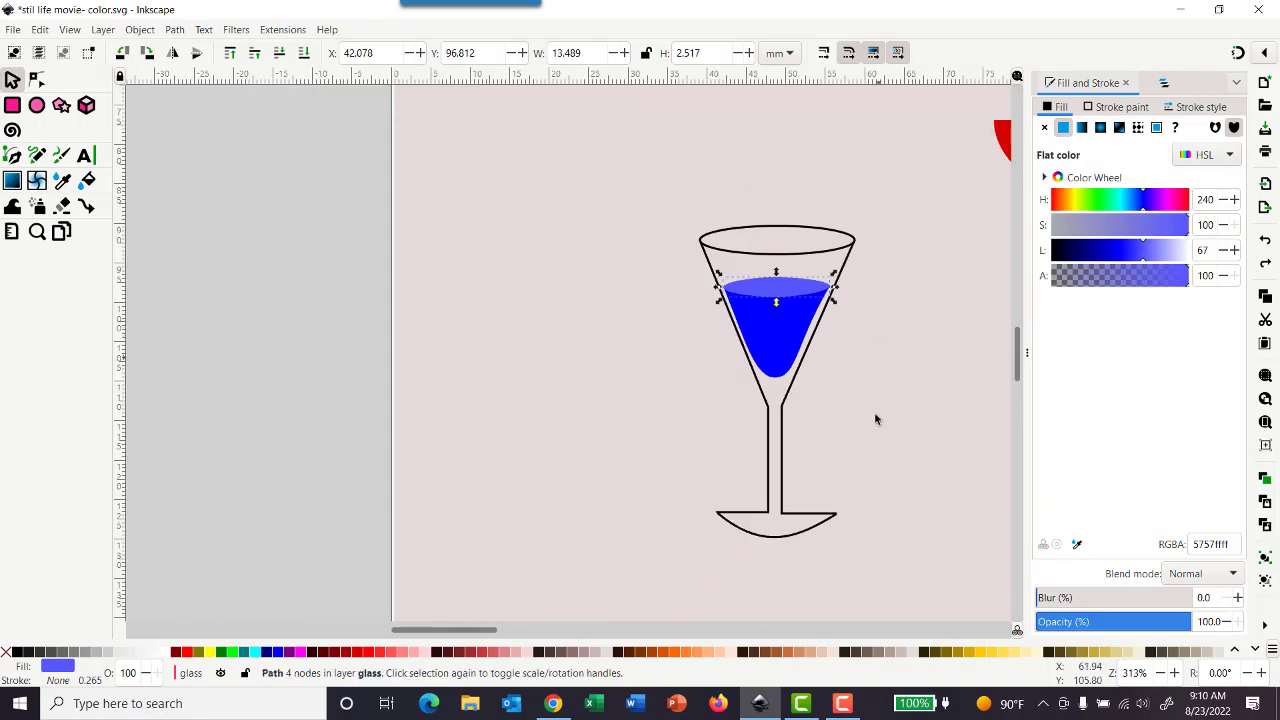
{"action": "scroll", "coordinate": [612, 494], "scroll_direction": "right", "scroll_amount": 2, "text": "shift"}
{"action": "scroll", "coordinate": [612, 497], "scroll_direction": "right", "scroll_amount": 3, "text": "shift"}
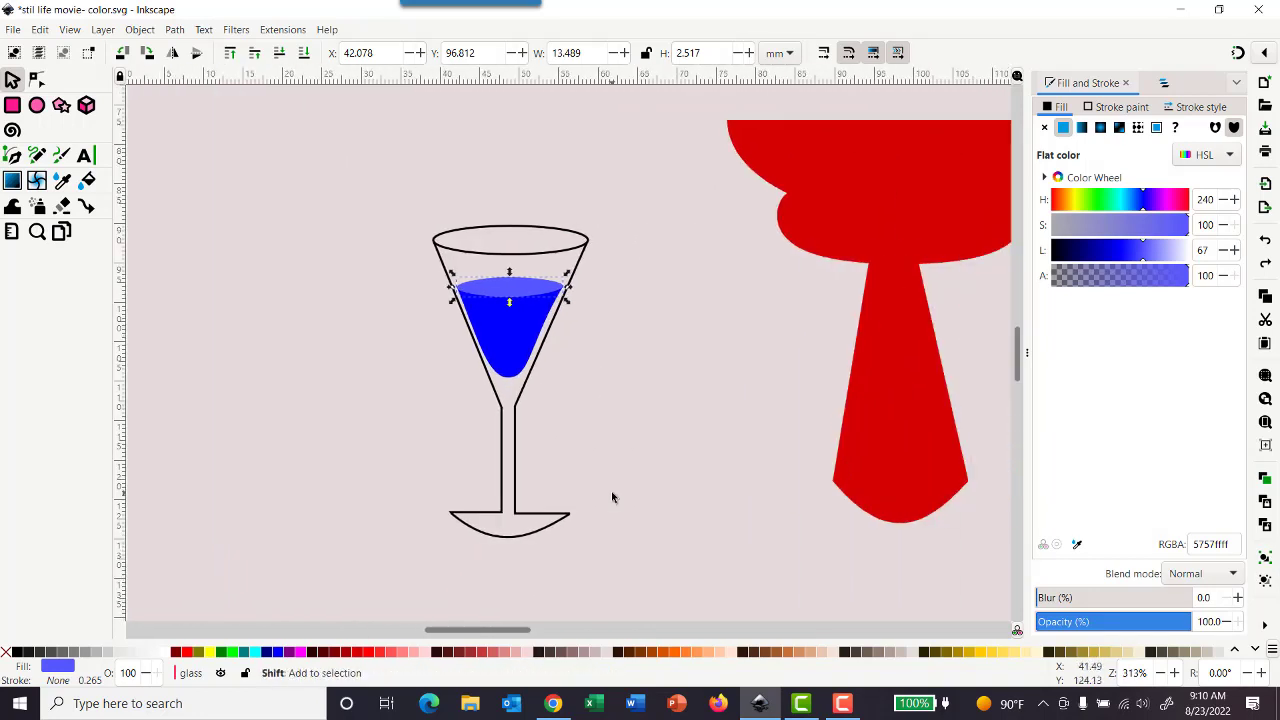
{"action": "scroll", "coordinate": [614, 495], "scroll_direction": "right", "scroll_amount": 2, "text": "shift"}
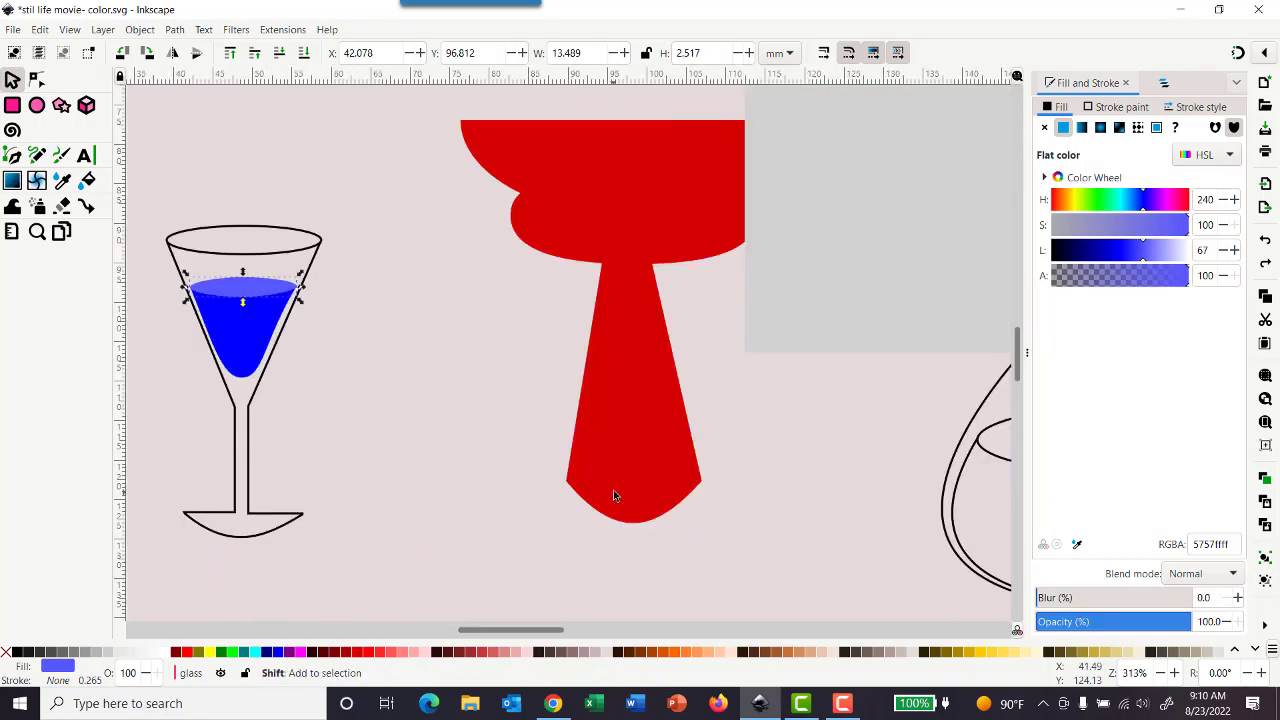
- Save the document
{"action": "scroll", "coordinate": [614, 494], "scroll_direction": "right", "scroll_amount": 2, "text": "shift"}
{"action": "scroll", "coordinate": [614, 494], "scroll_direction": "down", "scroll_amount": 1, "text": "ctrl"}
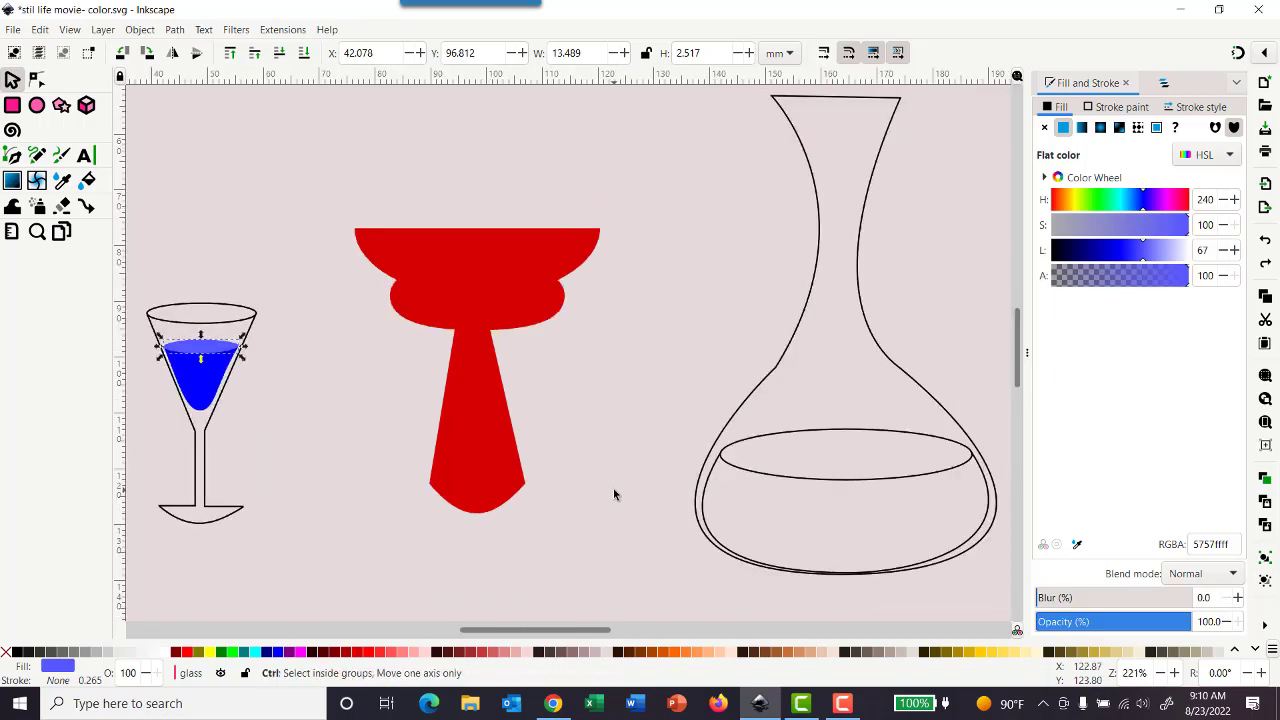
{"action": "left_click", "coordinate": [14, 32]}
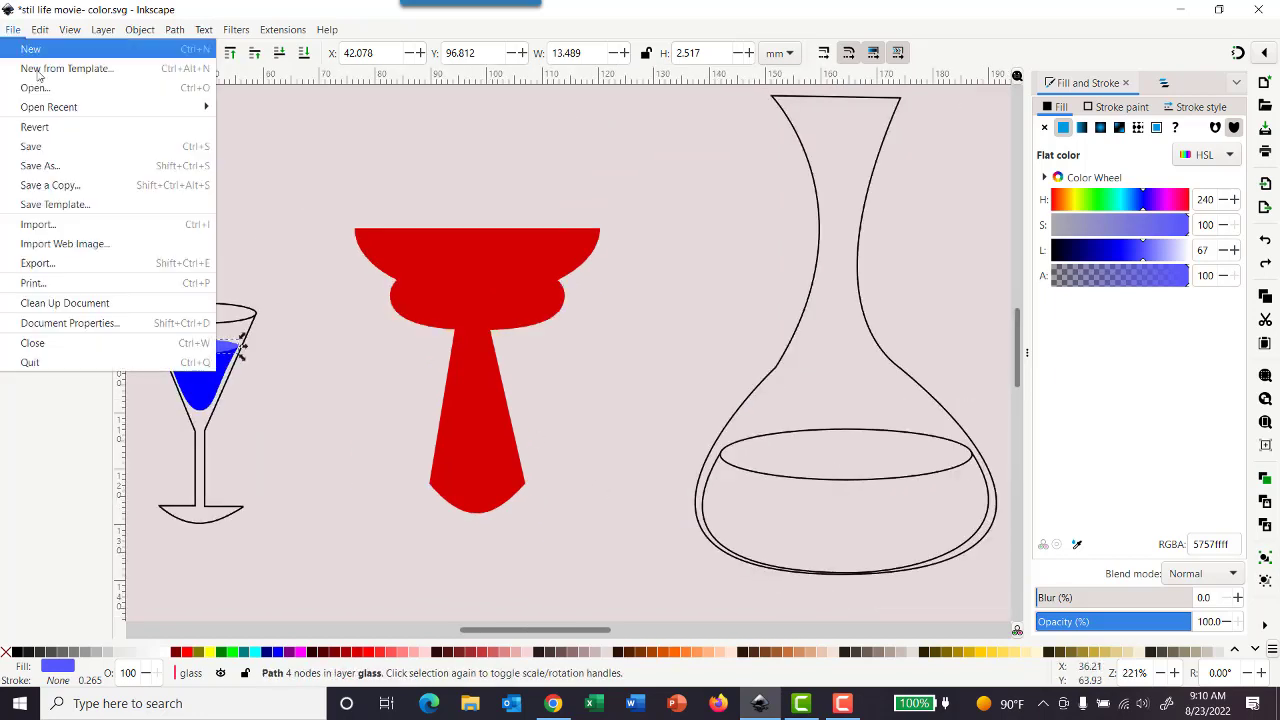
{"action": "left_click", "coordinate": [66, 146]}
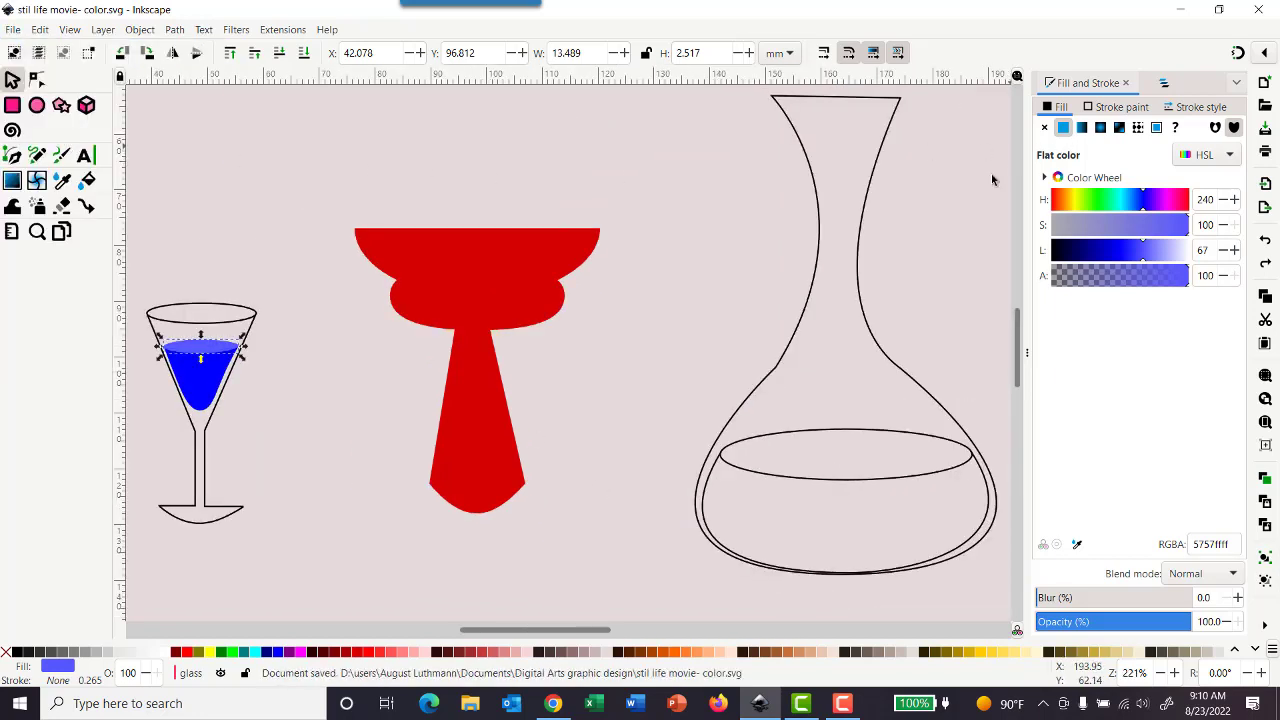
- In the layers list, expand the decanter layer and unlock it
{"action": "left_click", "coordinate": [1165, 86]}
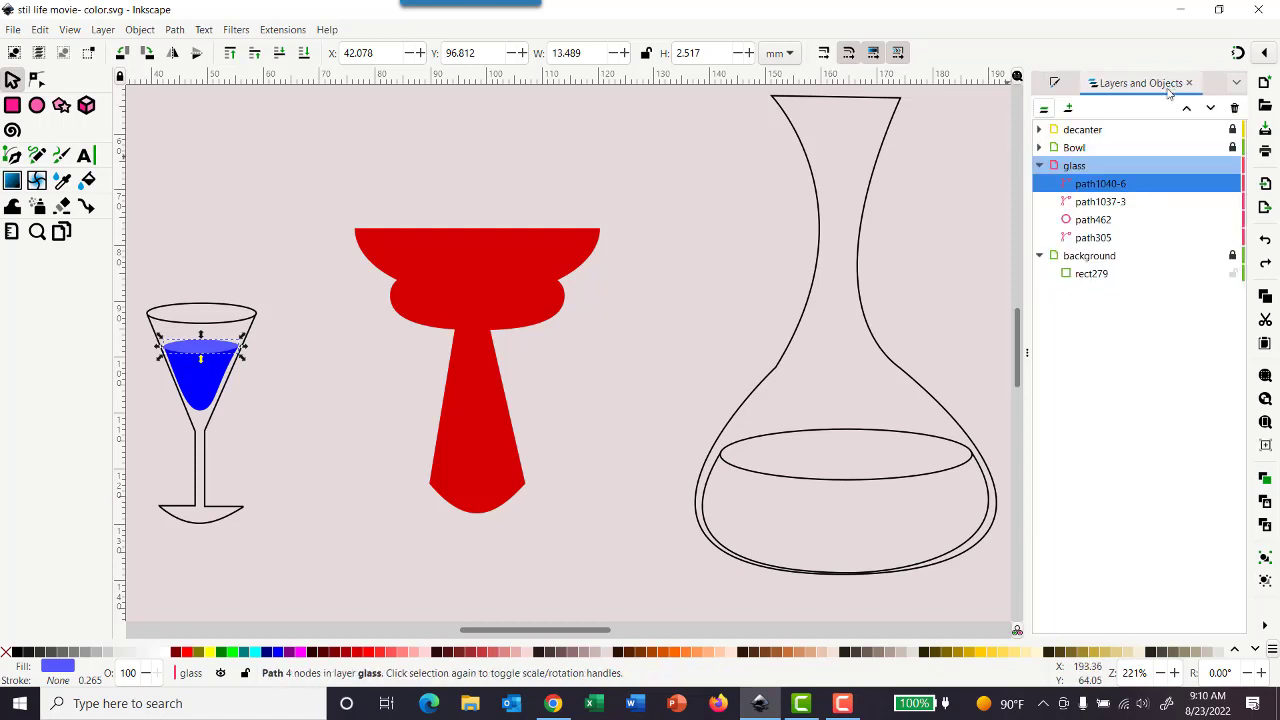
{"action": "left_click", "coordinate": [1039, 130]}
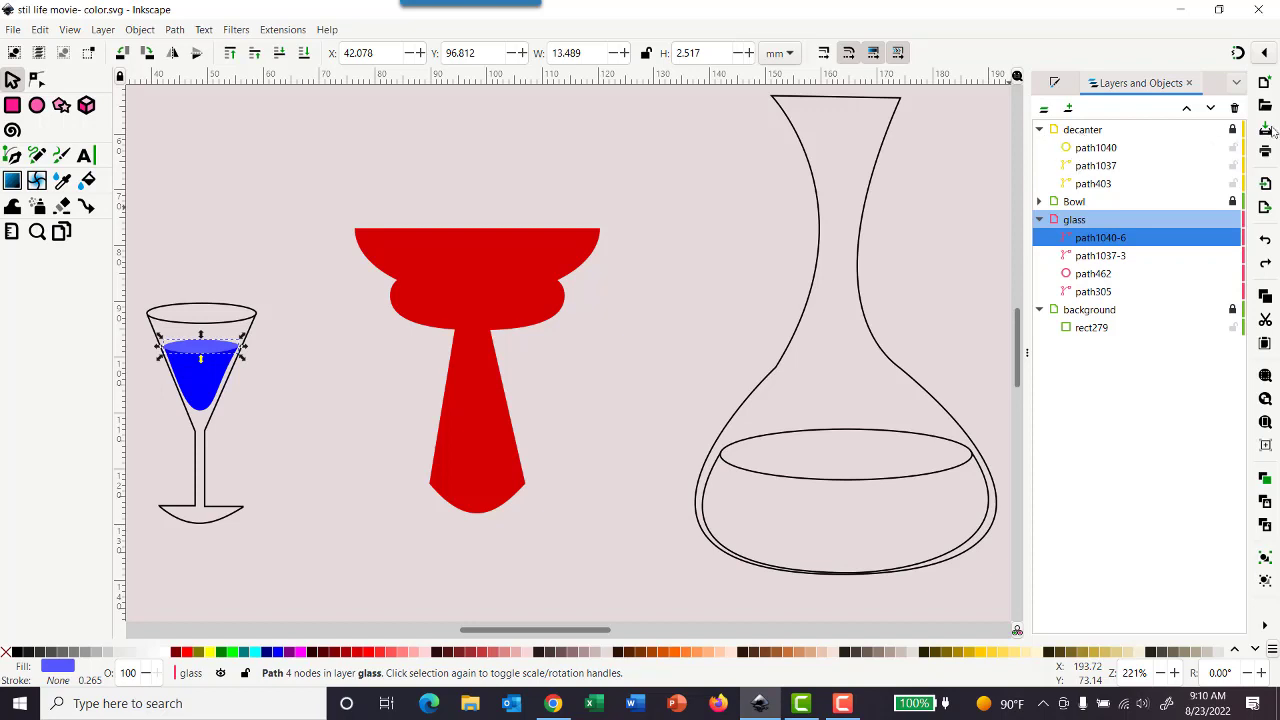
{"action": "left_click", "coordinate": [1234, 131]}
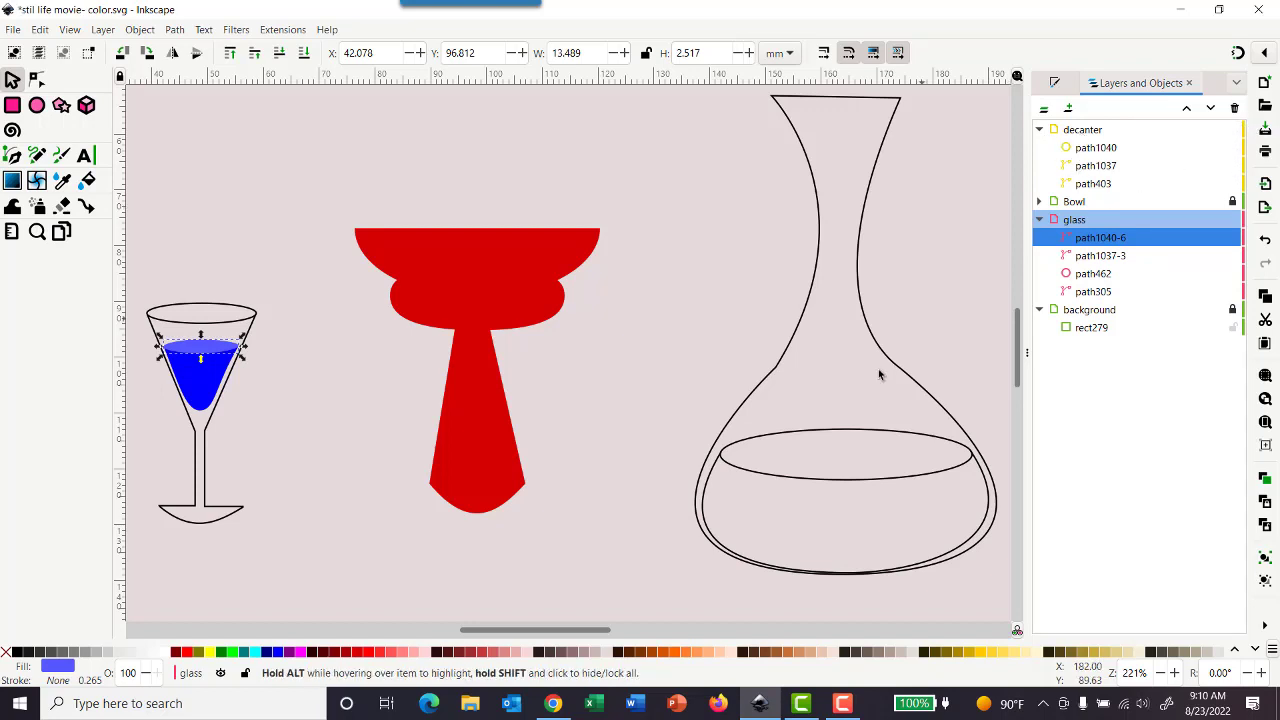
- Select the liquid shape in the decanter, fill it with the glass's blue using the Dropper, and remove its stroke
{"action": "left_click", "coordinate": [708, 495]}
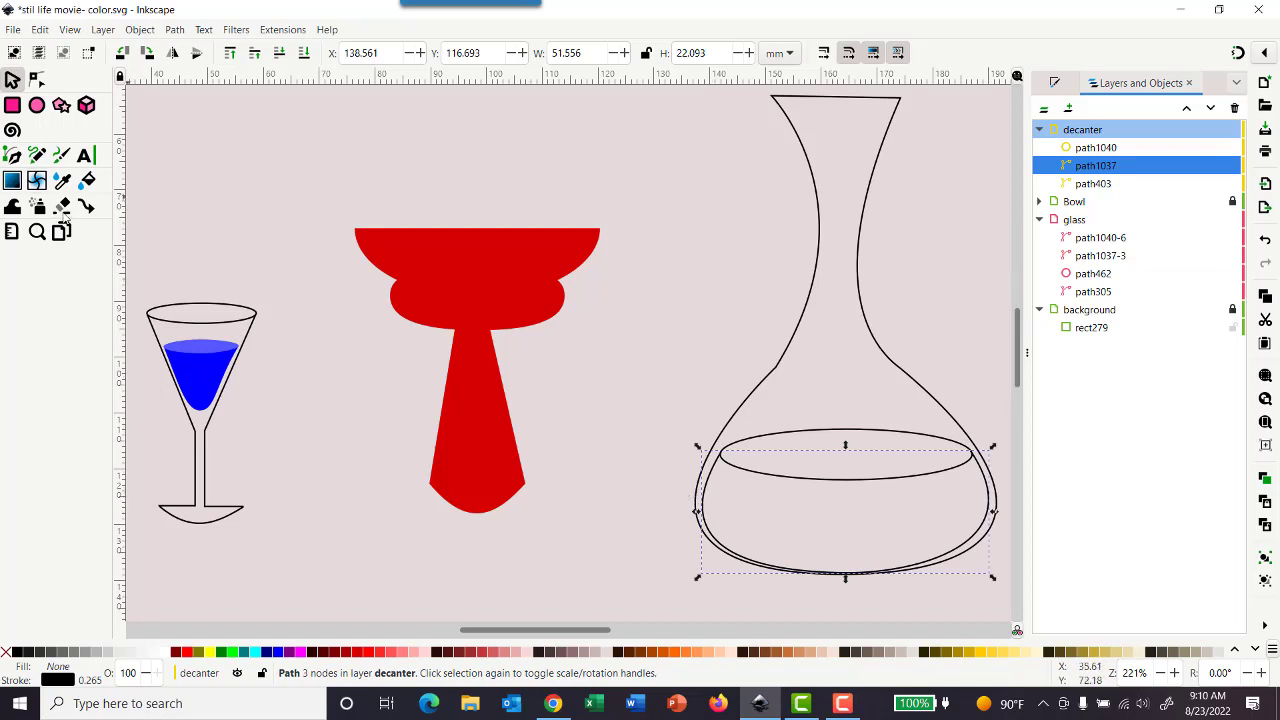
{"action": "left_click", "coordinate": [61, 180]}
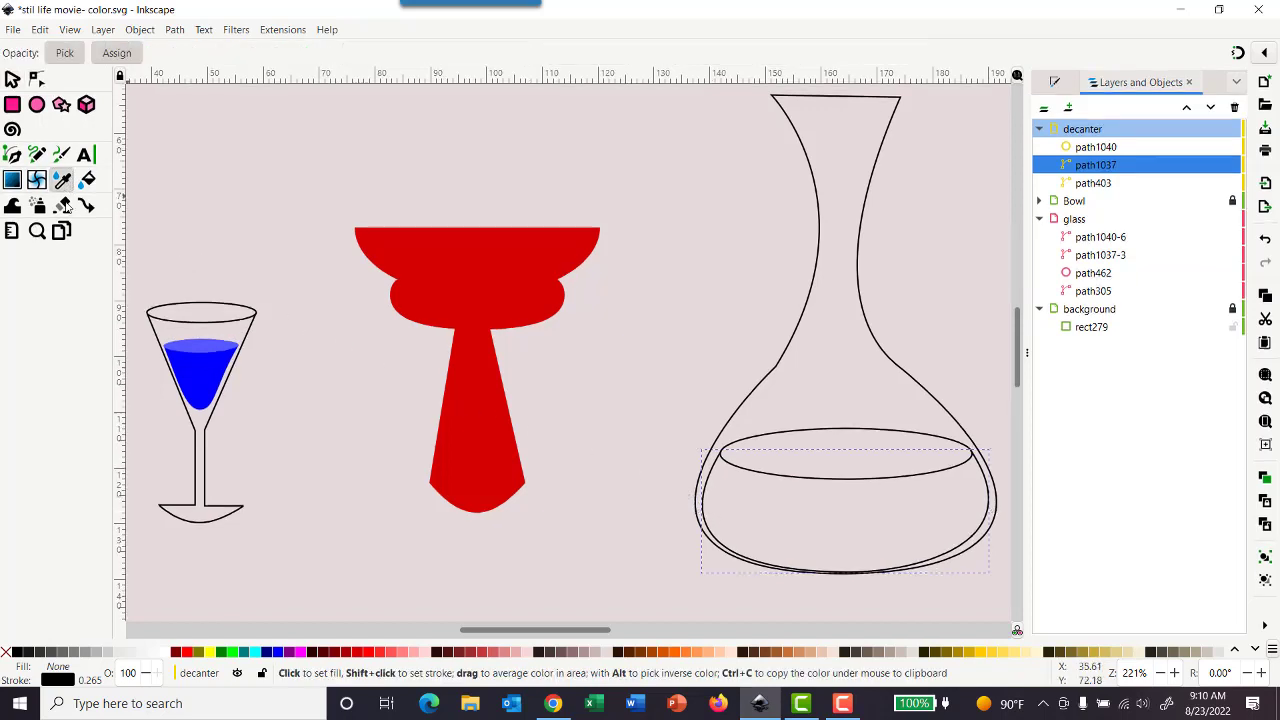
{"action": "left_click", "coordinate": [197, 374]}
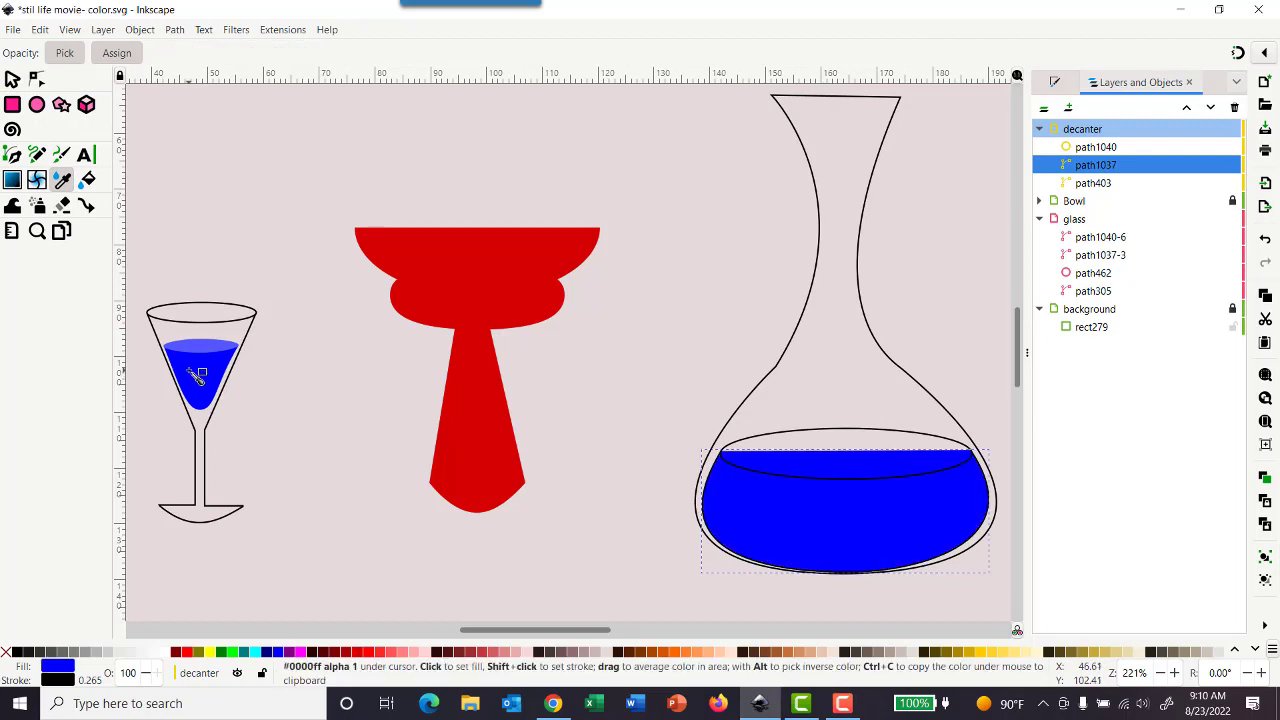
{"action": "left_click", "coordinate": [1056, 85]}
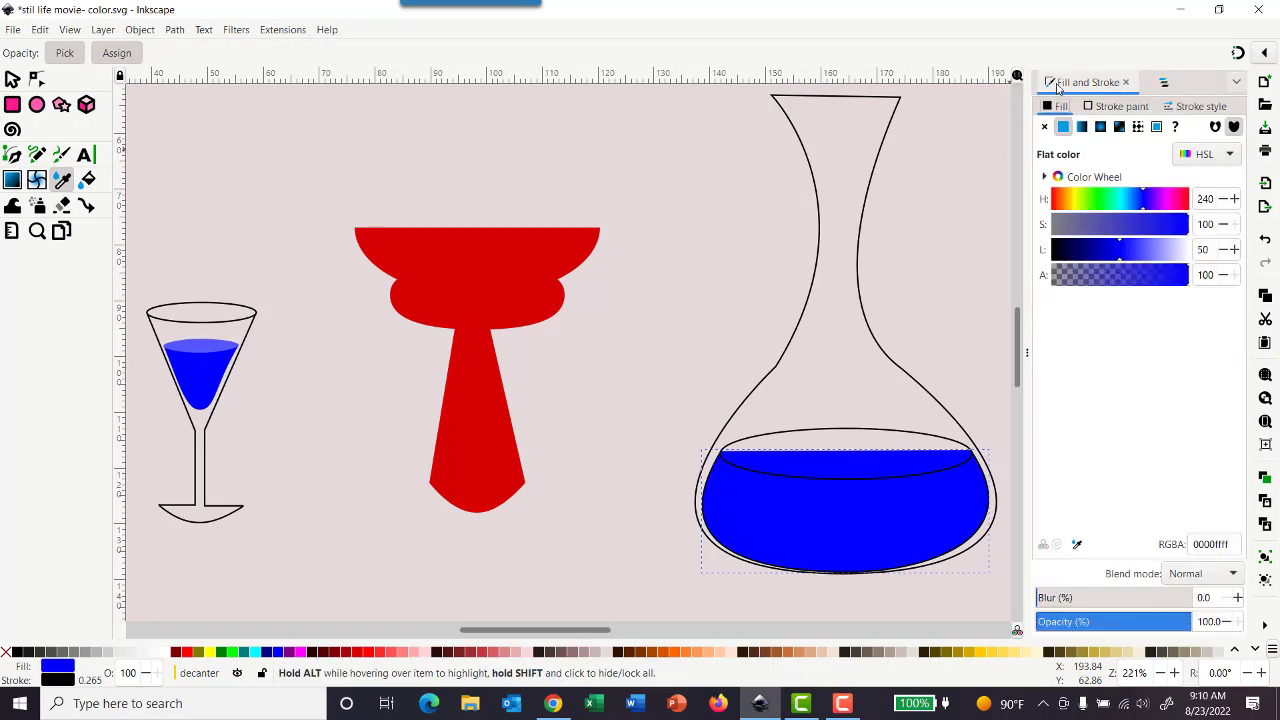
{"action": "left_click", "coordinate": [1108, 106]}
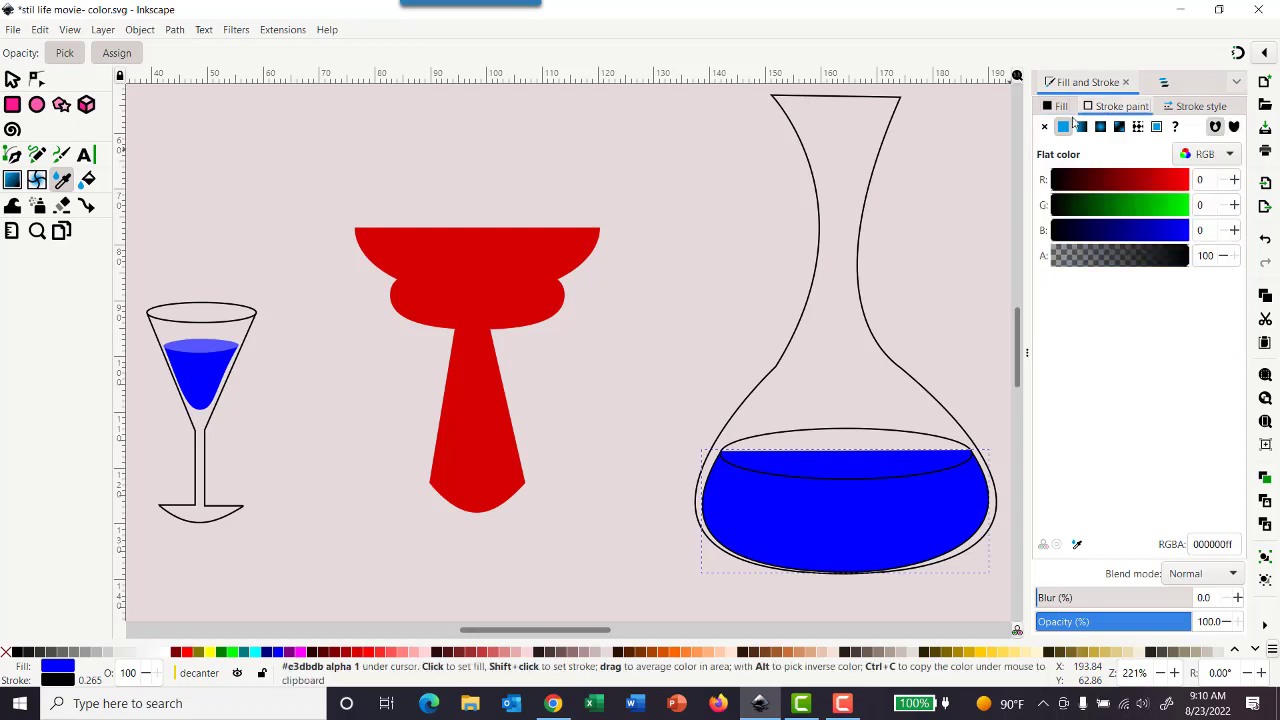
{"action": "left_click", "coordinate": [1045, 127]}
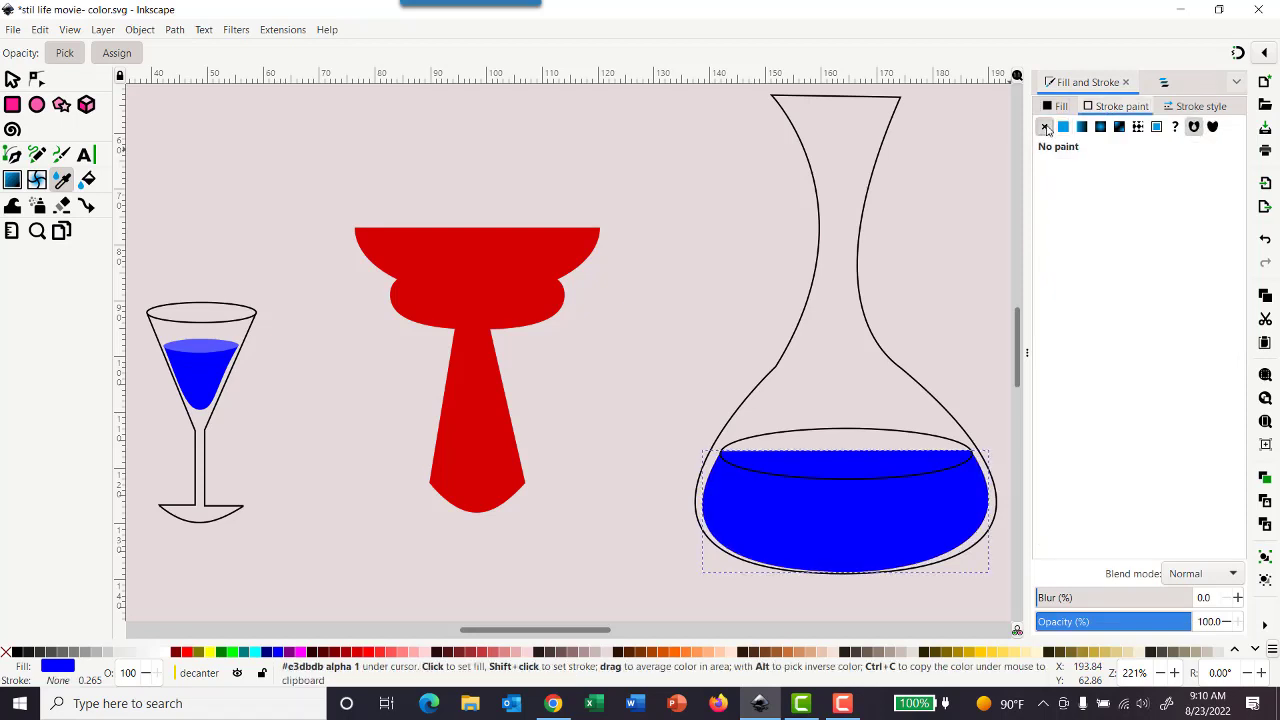
- Select the ellipse on top of the decanter's liquid, give it the glass ellipse's light blue with the Dropper, and remove its stroke
{"action": "left_click", "coordinate": [15, 80]}
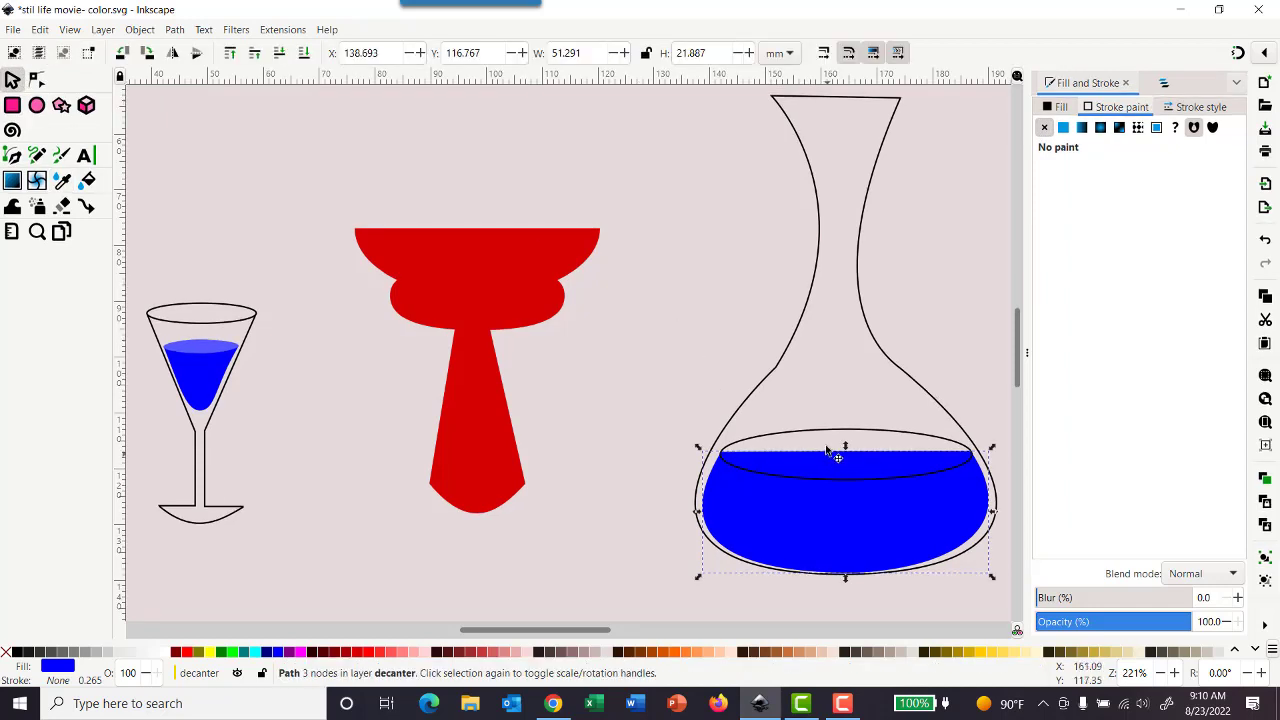
{"action": "left_click", "coordinate": [760, 448]}
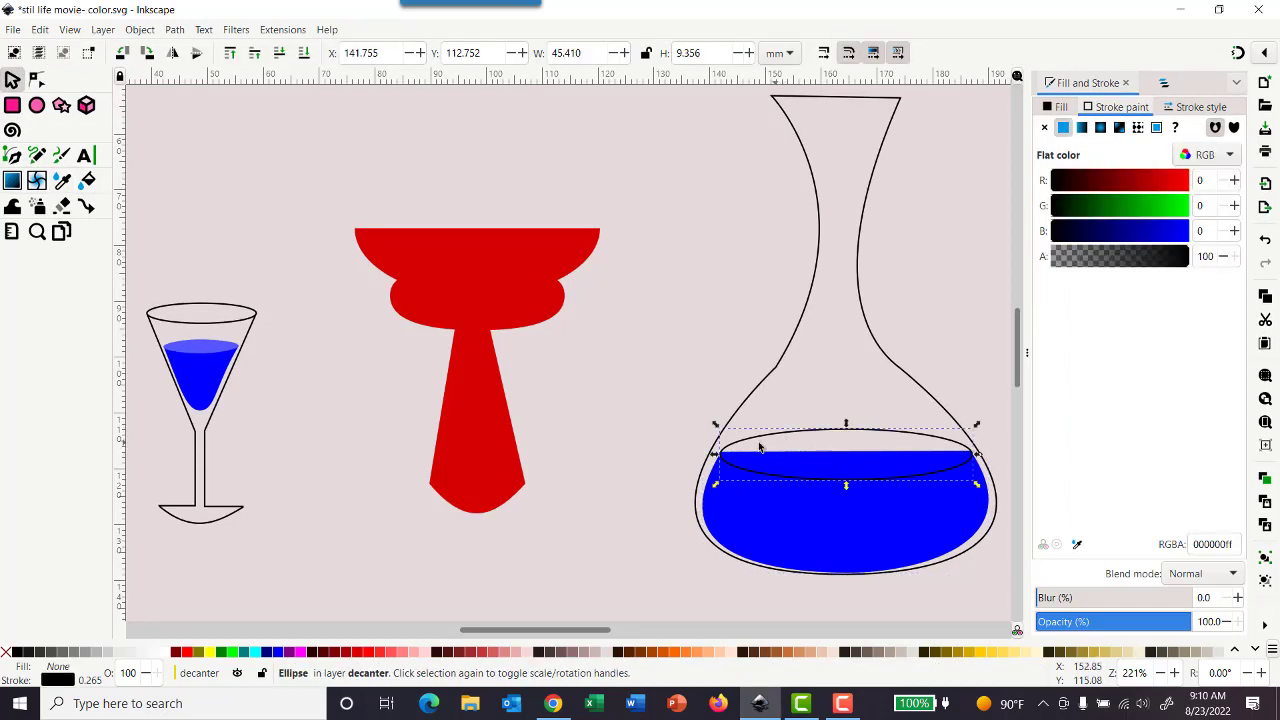
{"action": "left_click", "coordinate": [62, 181]}
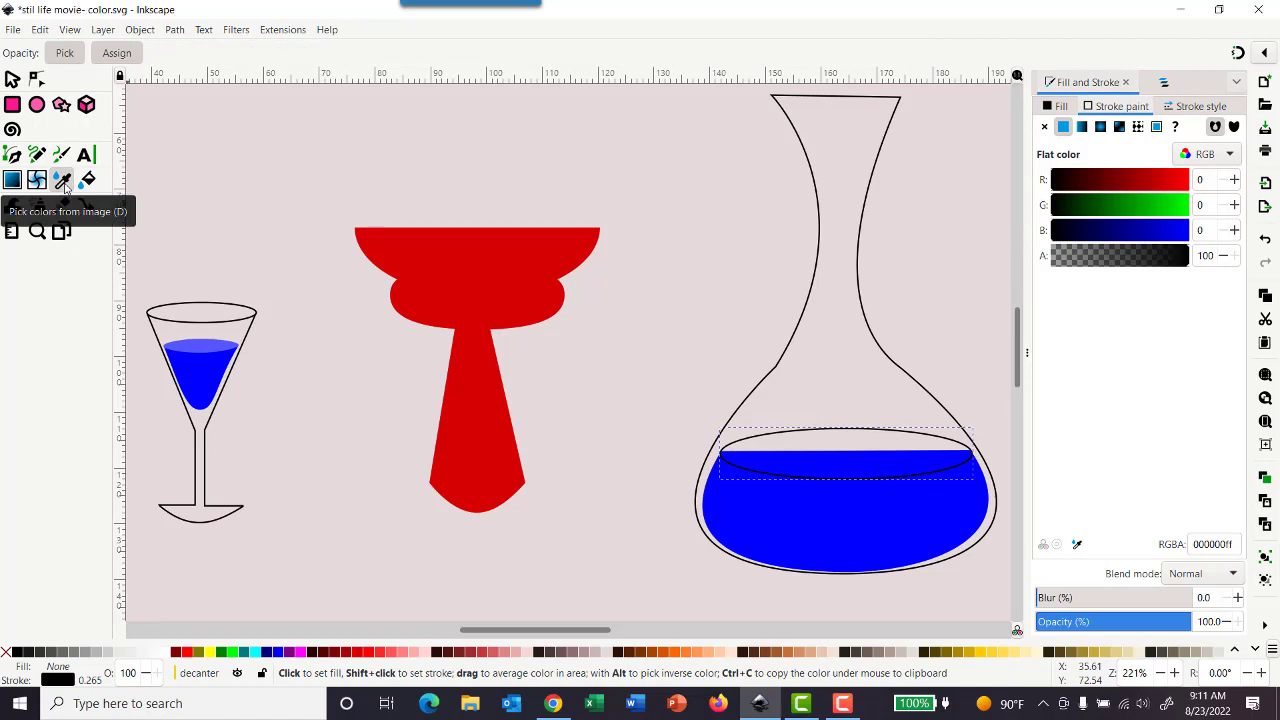
{"action": "left_click", "coordinate": [208, 348]}
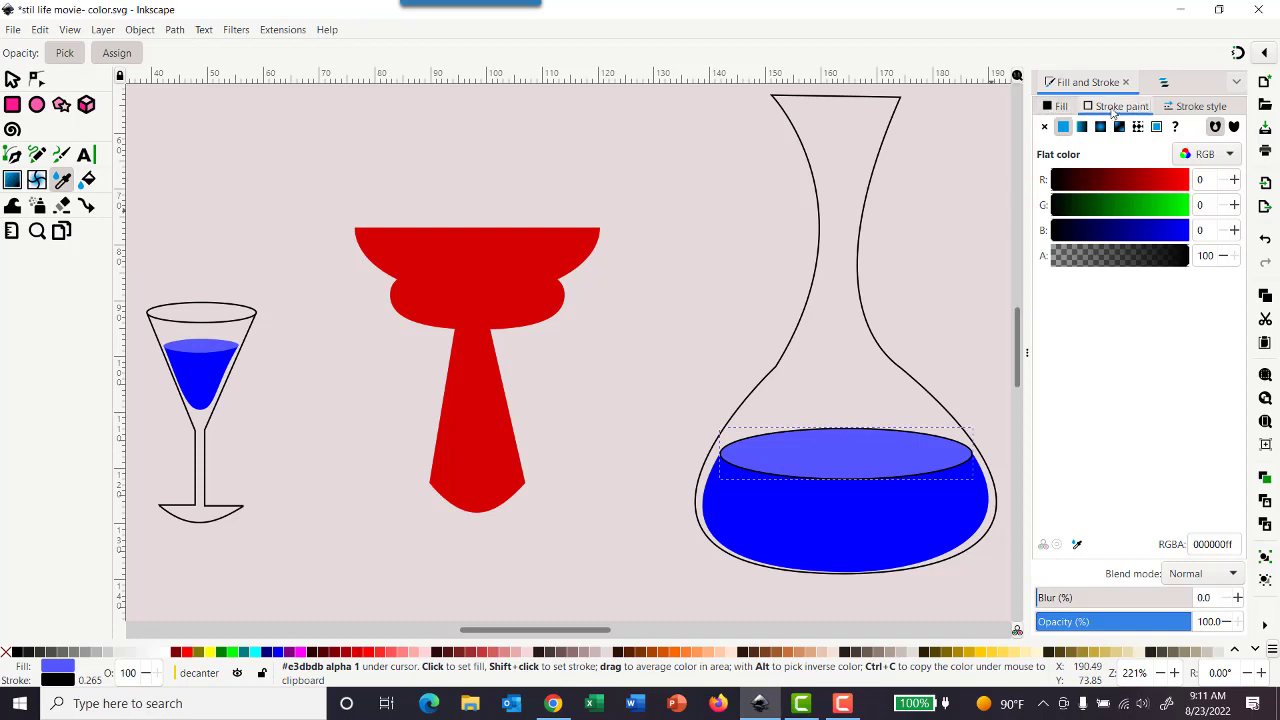
{"action": "left_click", "coordinate": [1044, 126]}
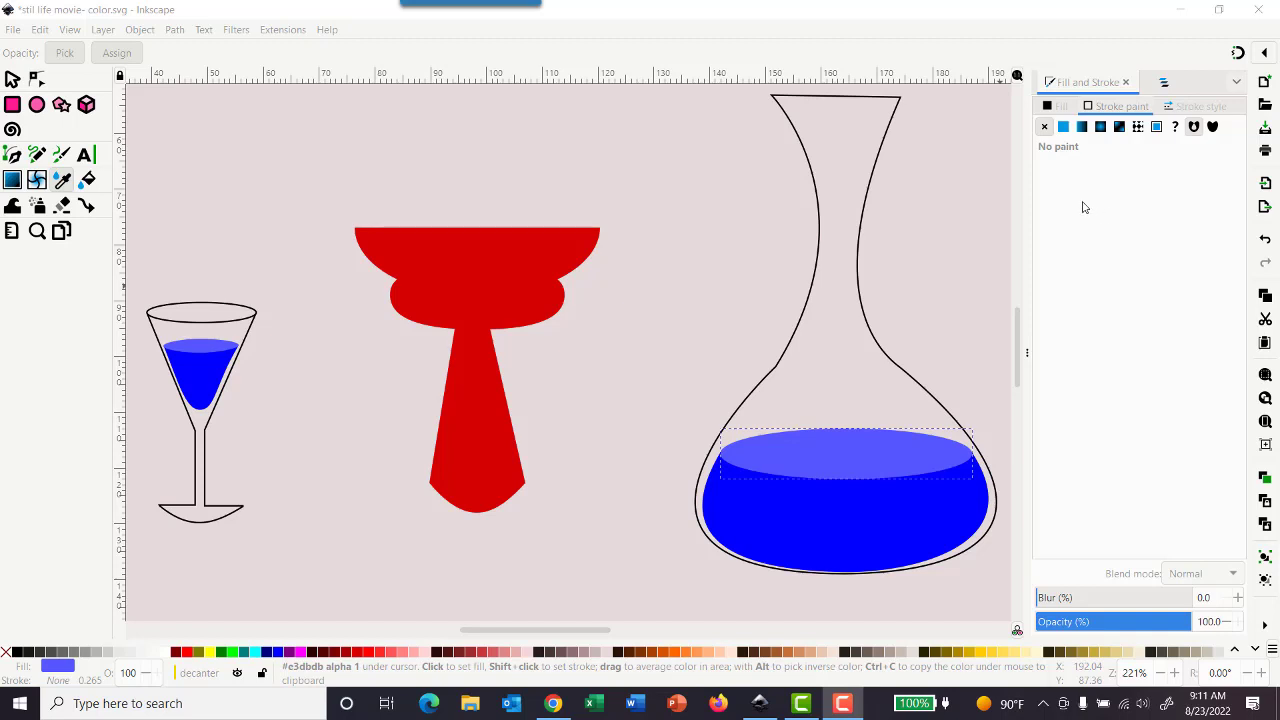
- Return to the layers list and save the document
{"action": "left_click", "coordinate": [1169, 84]}
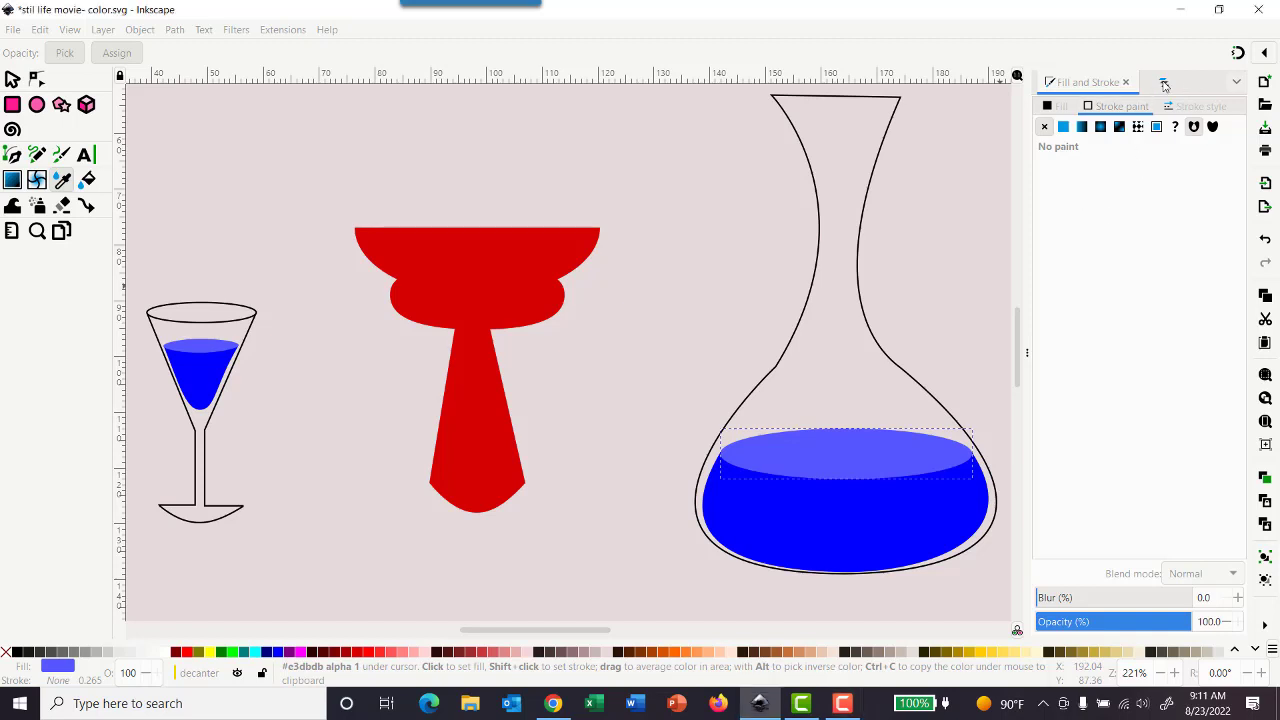
{"action": "left_click", "coordinate": [1163, 84]}
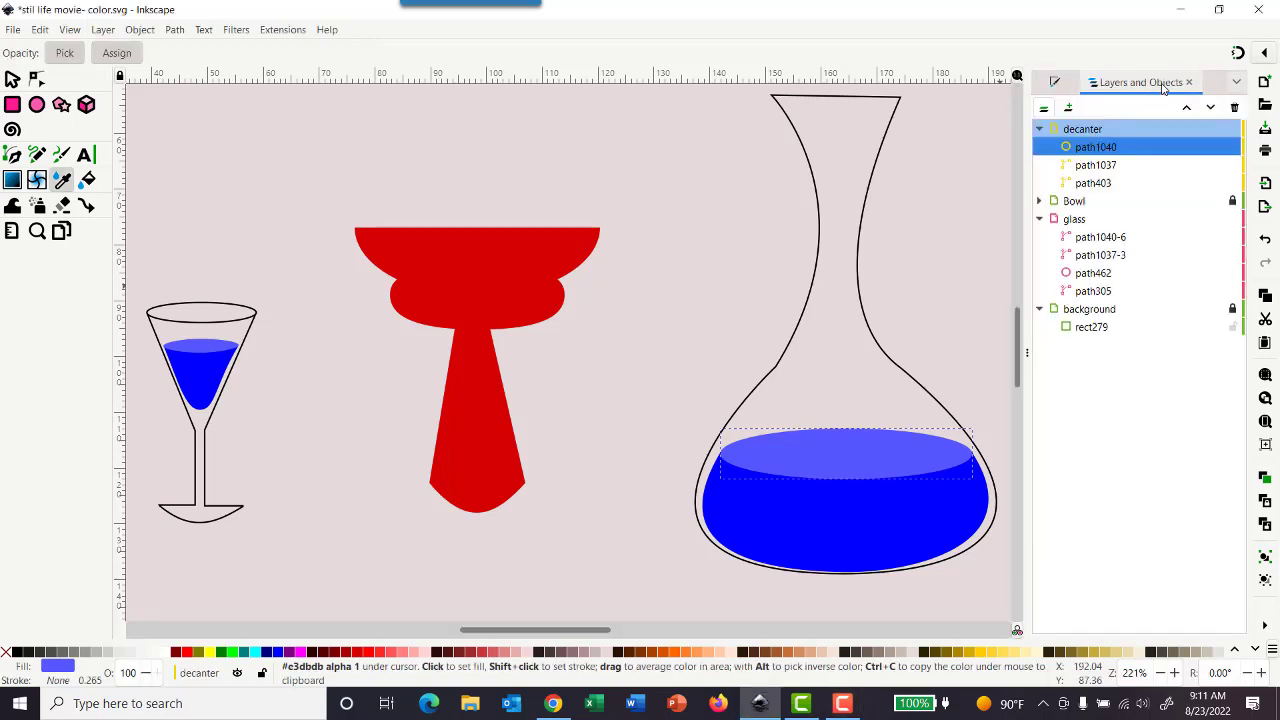
{"action": "left_click", "coordinate": [13, 34]}
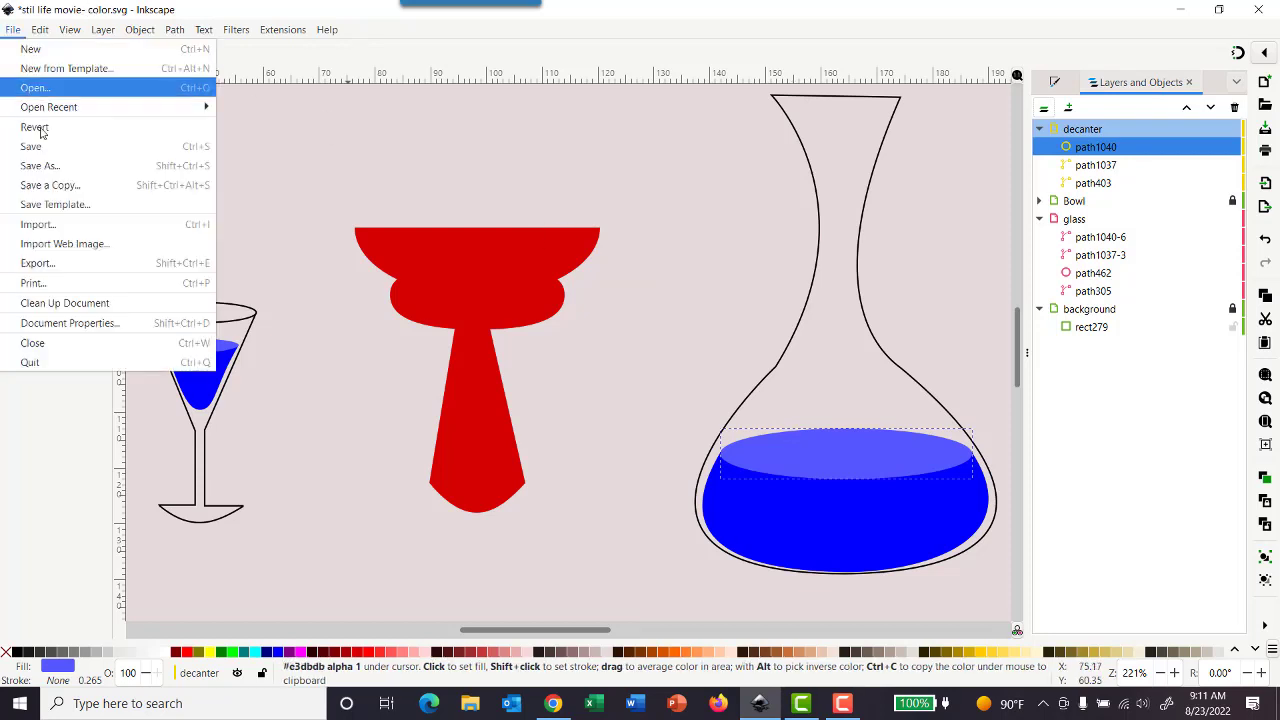
{"action": "left_click", "coordinate": [45, 146]}
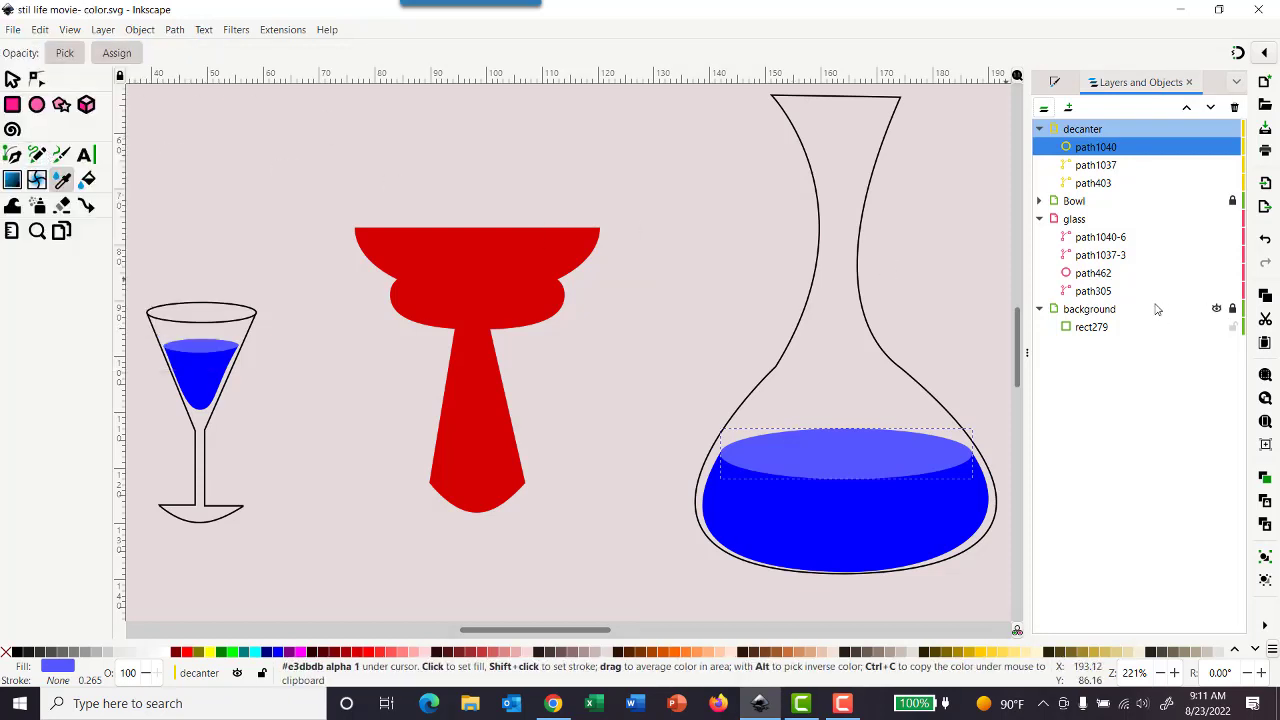
- Lock the decanter and glass layers and select the background layer
{"action": "left_click", "coordinate": [1232, 129]}
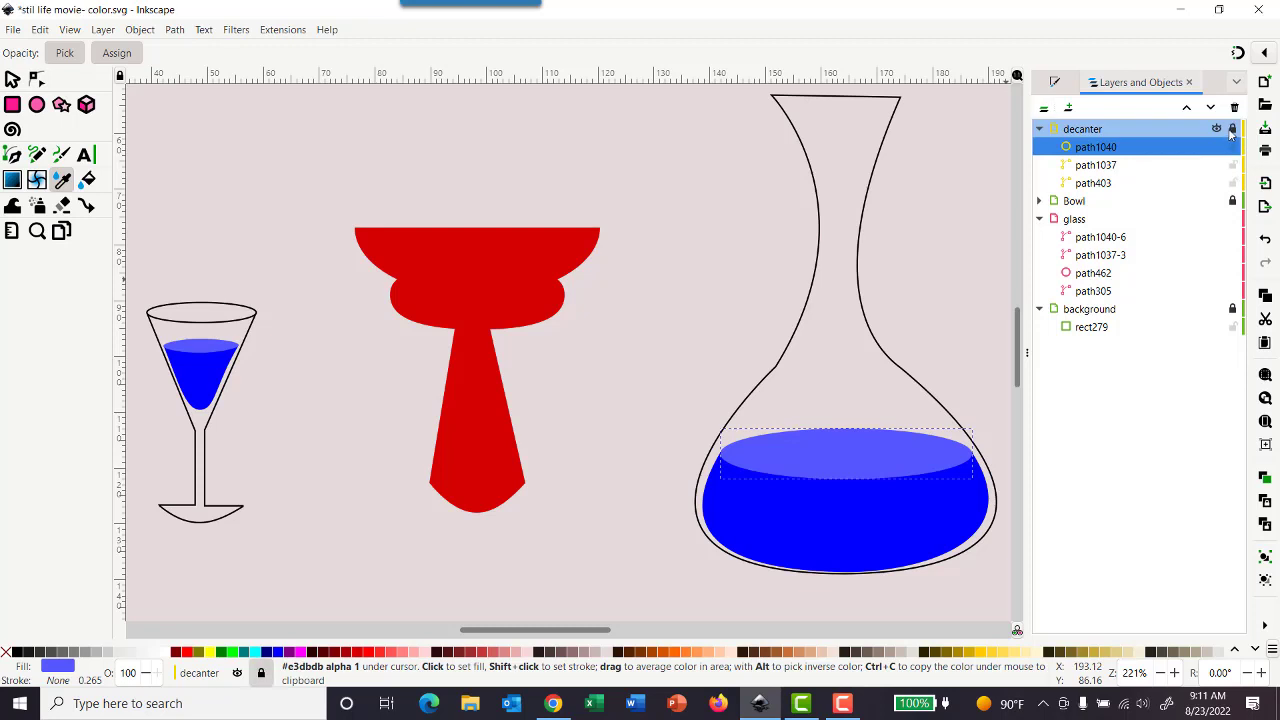
{"action": "left_click", "coordinate": [1232, 222]}
{"action": "left_click", "coordinate": [1093, 313]}
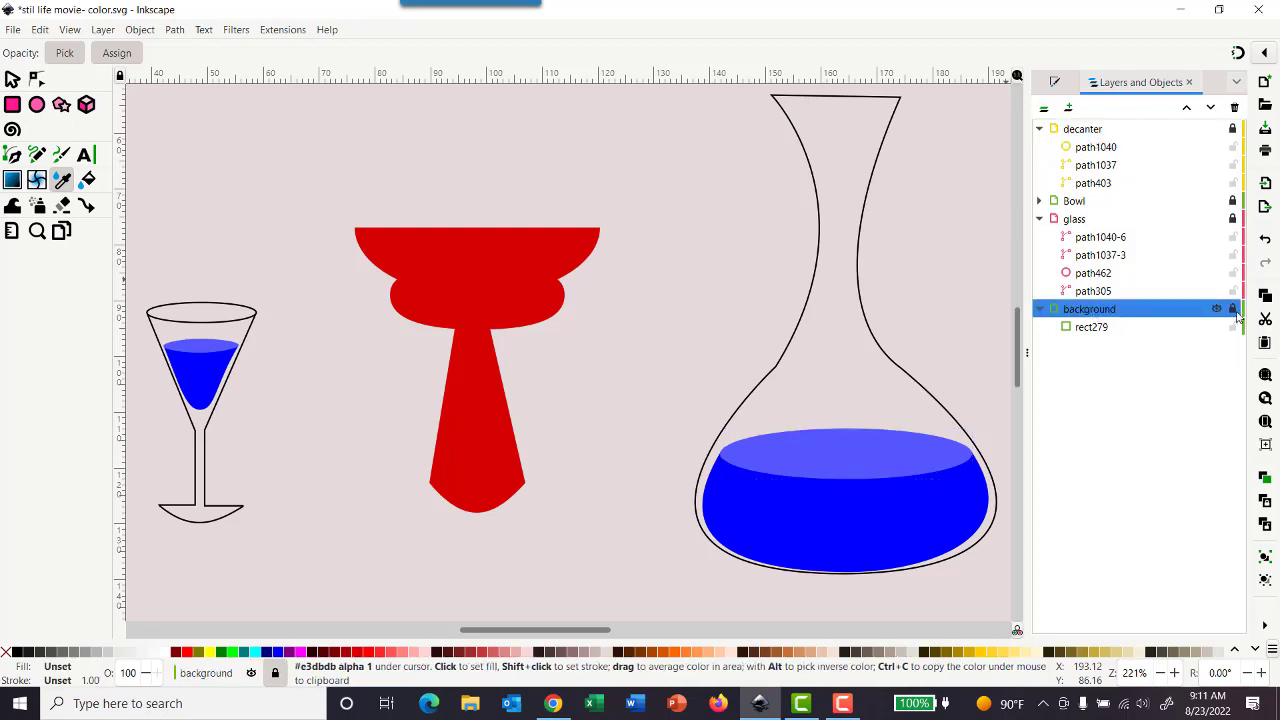
- Fit the whole page in view and give the background rectangle a linear gradient fill based on the pale pink E3DBDB swatch
{"action": "left_click", "coordinate": [76, 33]}
{"action": "mouse_move", "coordinate": [78, 50]}
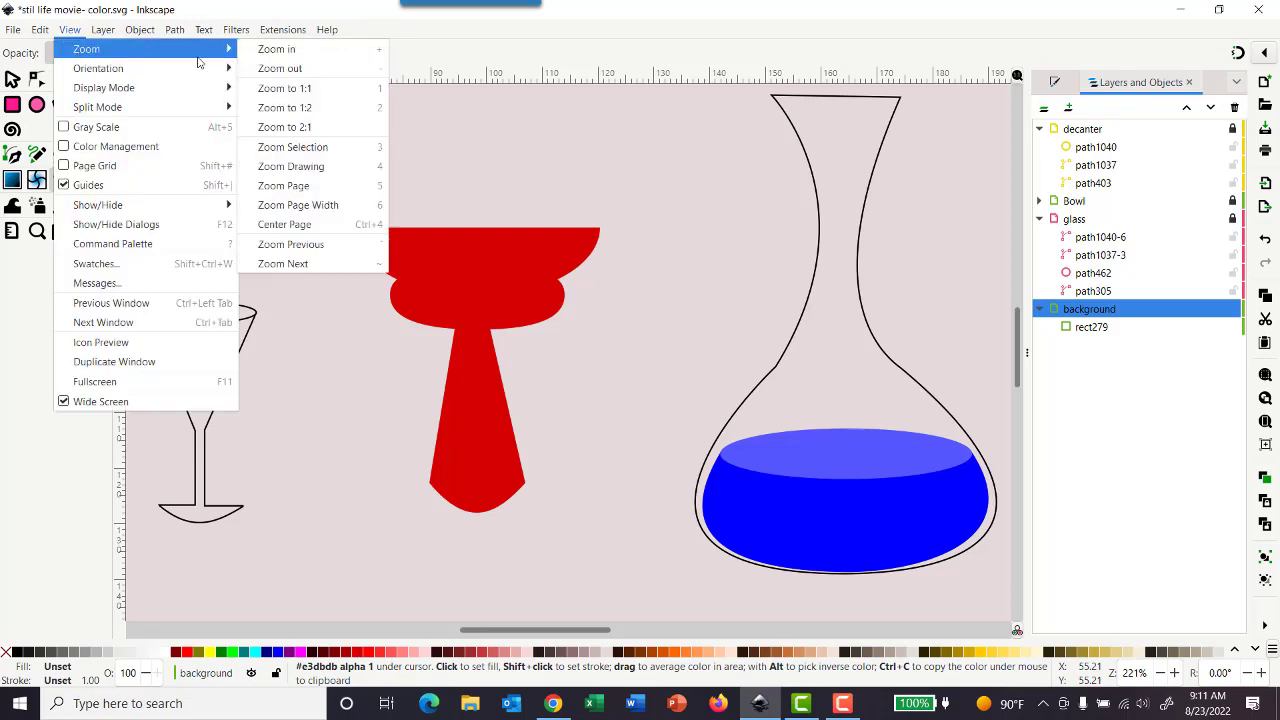
{"action": "left_click", "coordinate": [323, 205]}
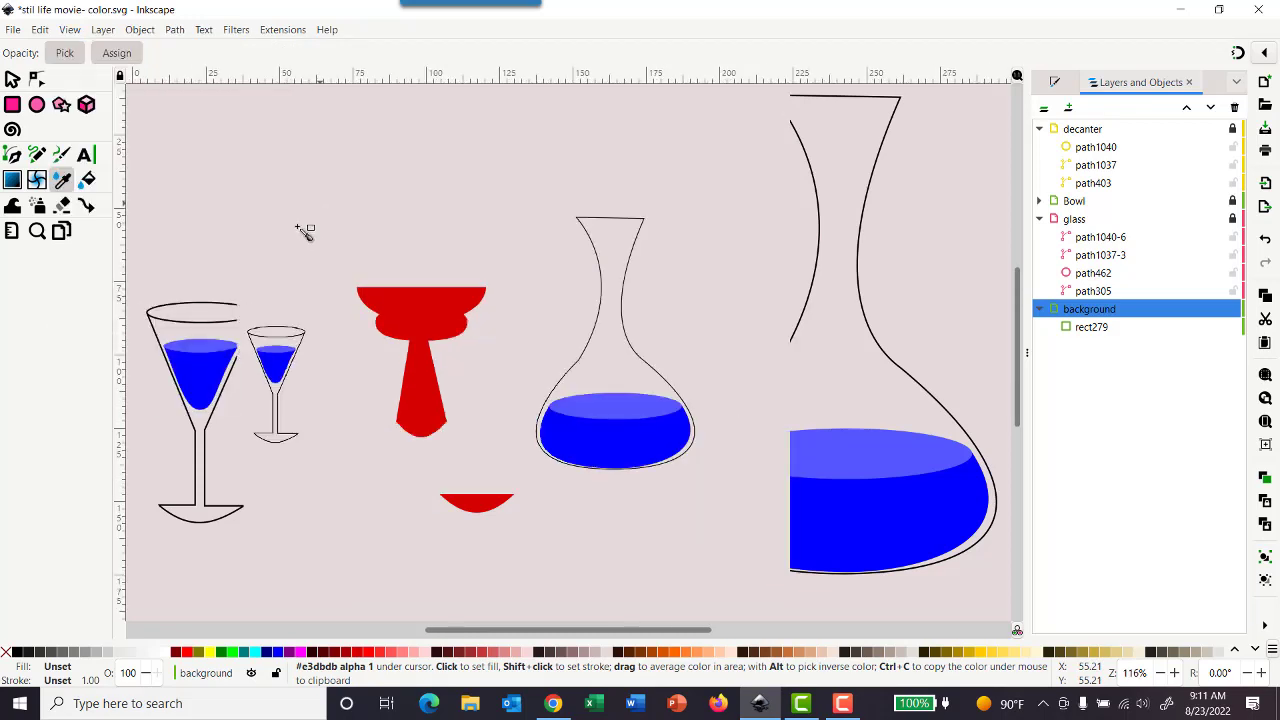
{"action": "left_click", "coordinate": [76, 33]}
{"action": "mouse_move", "coordinate": [86, 56]}
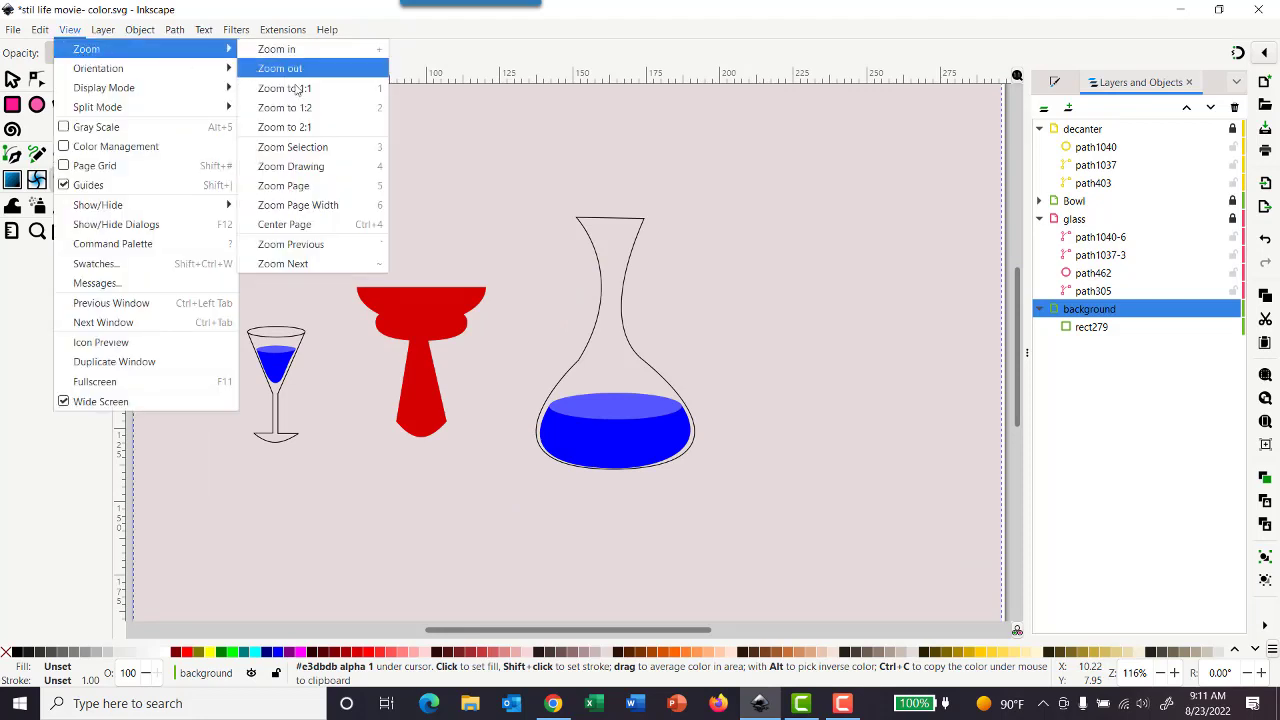
{"action": "left_click", "coordinate": [300, 166]}
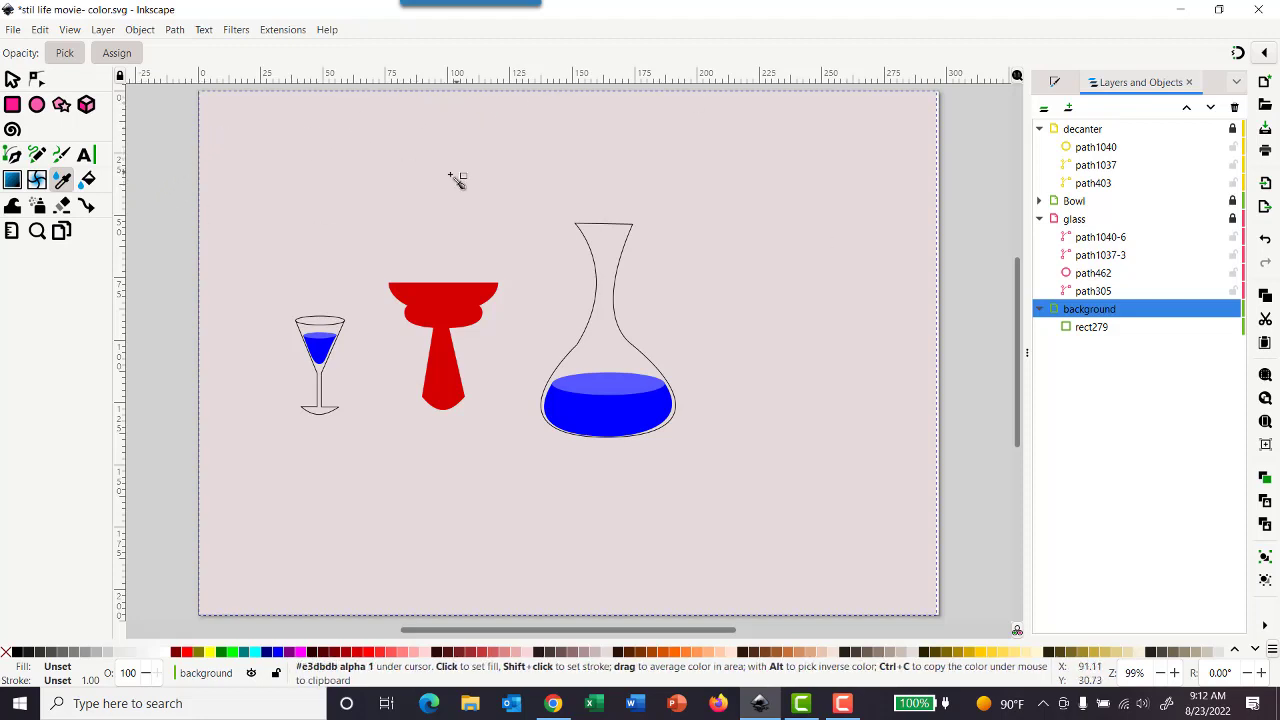
{"action": "left_click", "coordinate": [13, 82]}
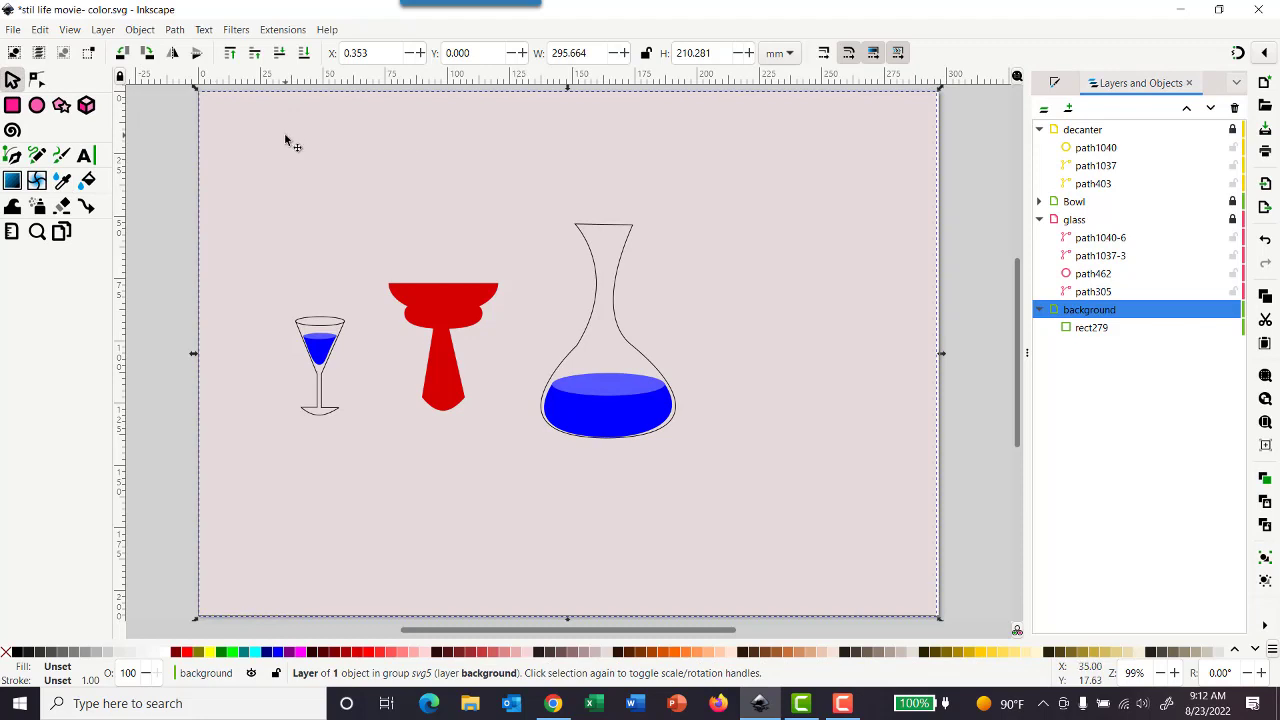
{"action": "left_click", "coordinate": [1054, 84]}
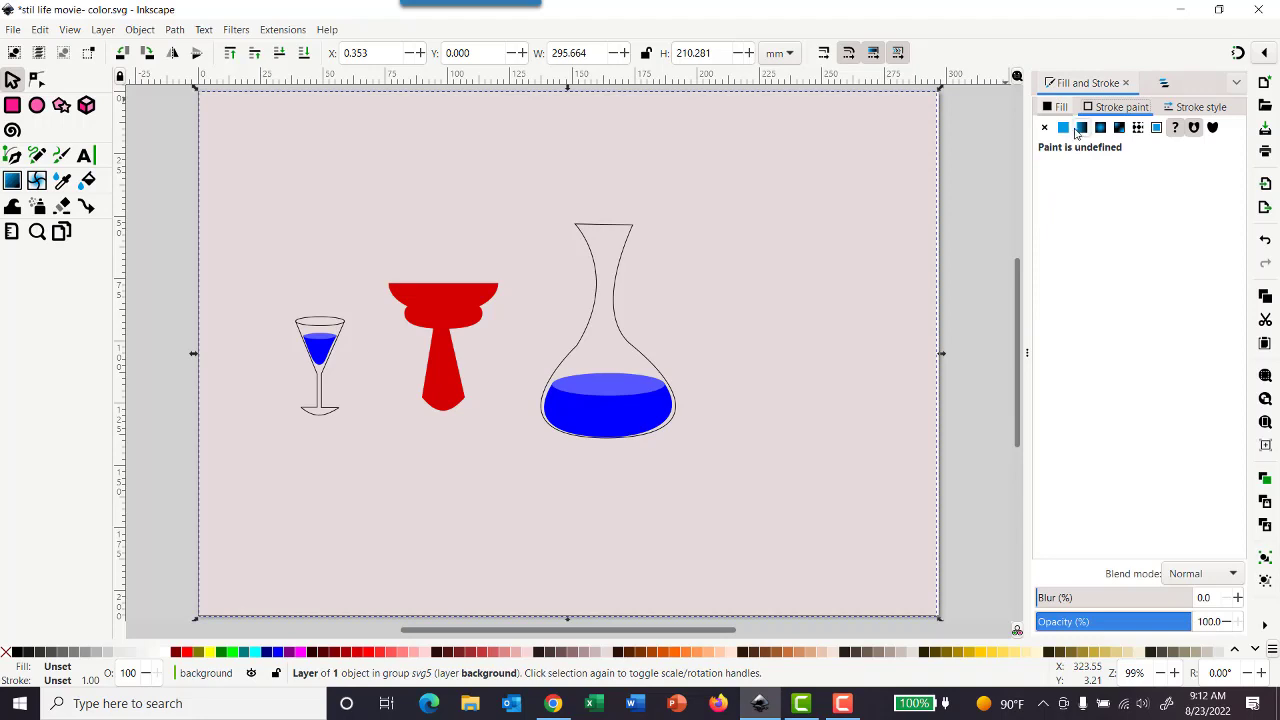
{"action": "left_click", "coordinate": [1057, 108]}
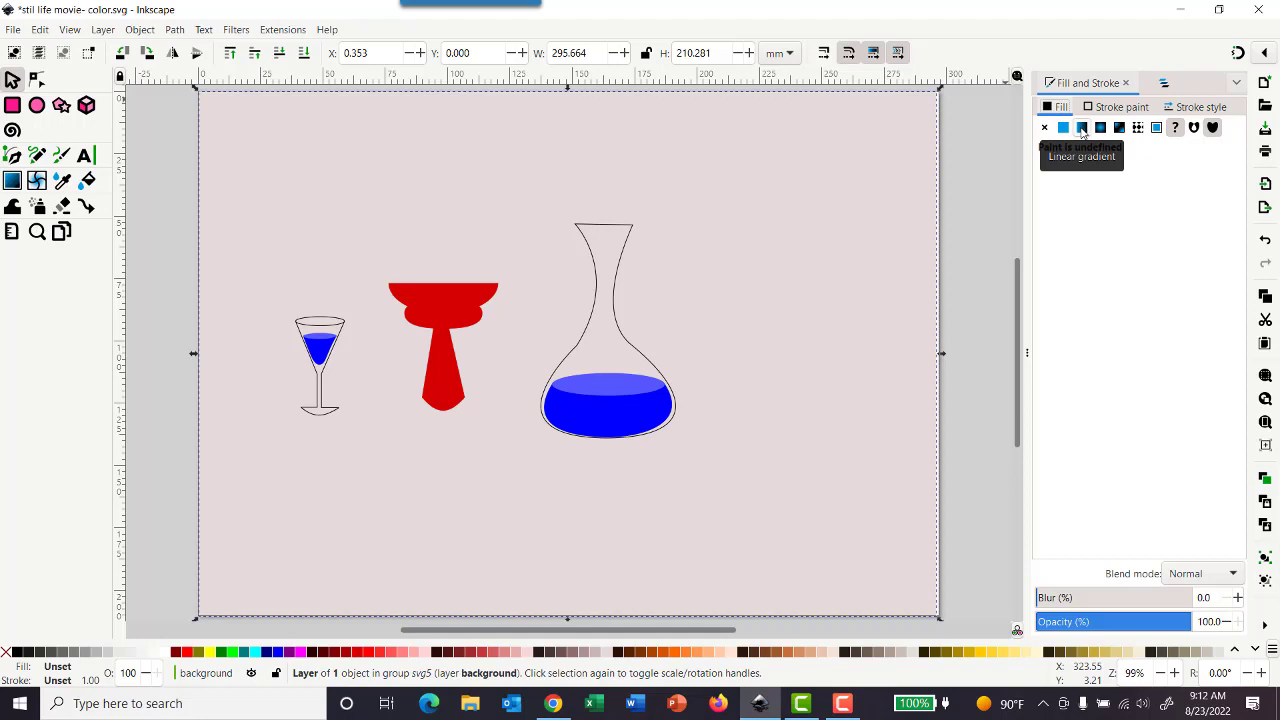
{"action": "left_click", "coordinate": [1082, 131]}
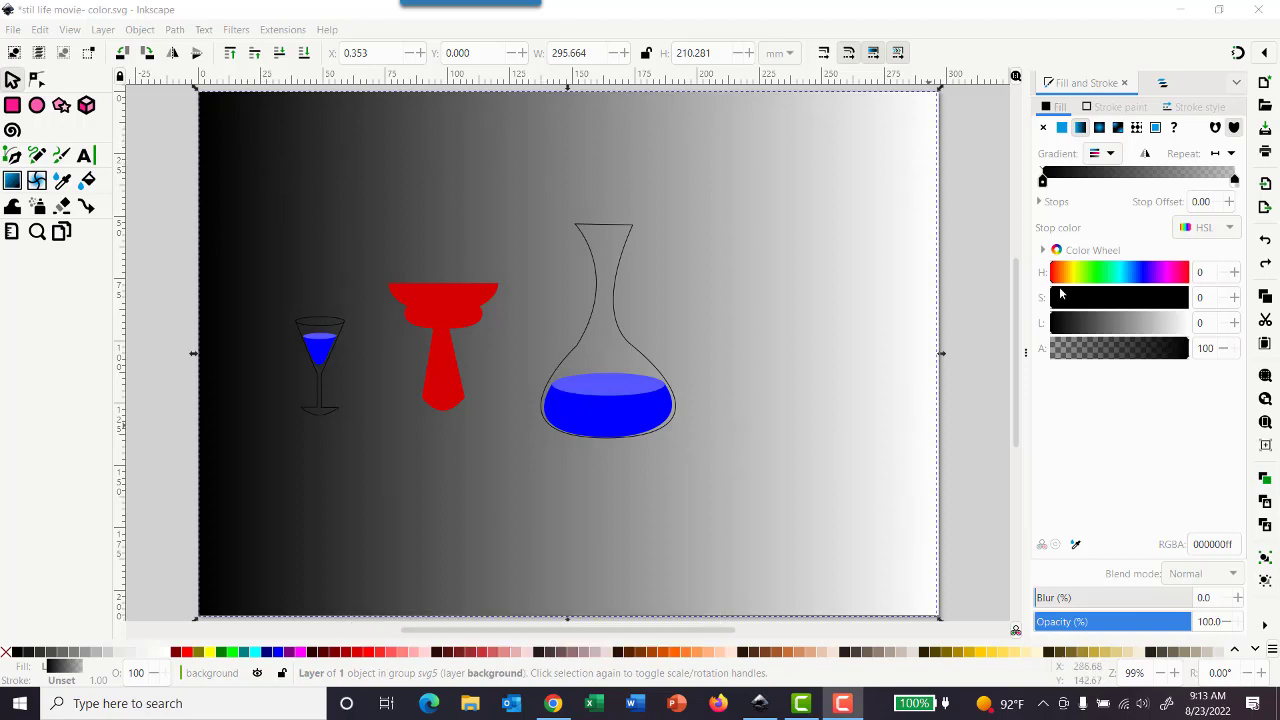
{"action": "left_click", "coordinate": [606, 652]}
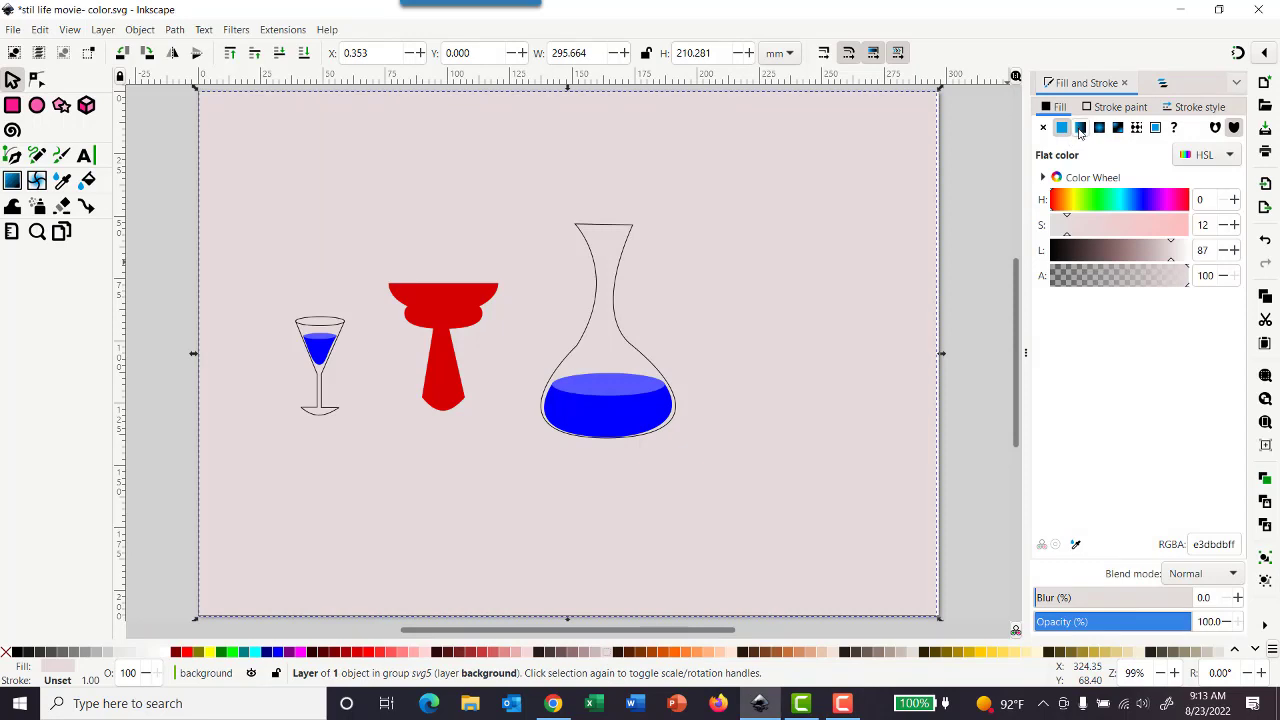
{"action": "left_click", "coordinate": [1080, 128]}
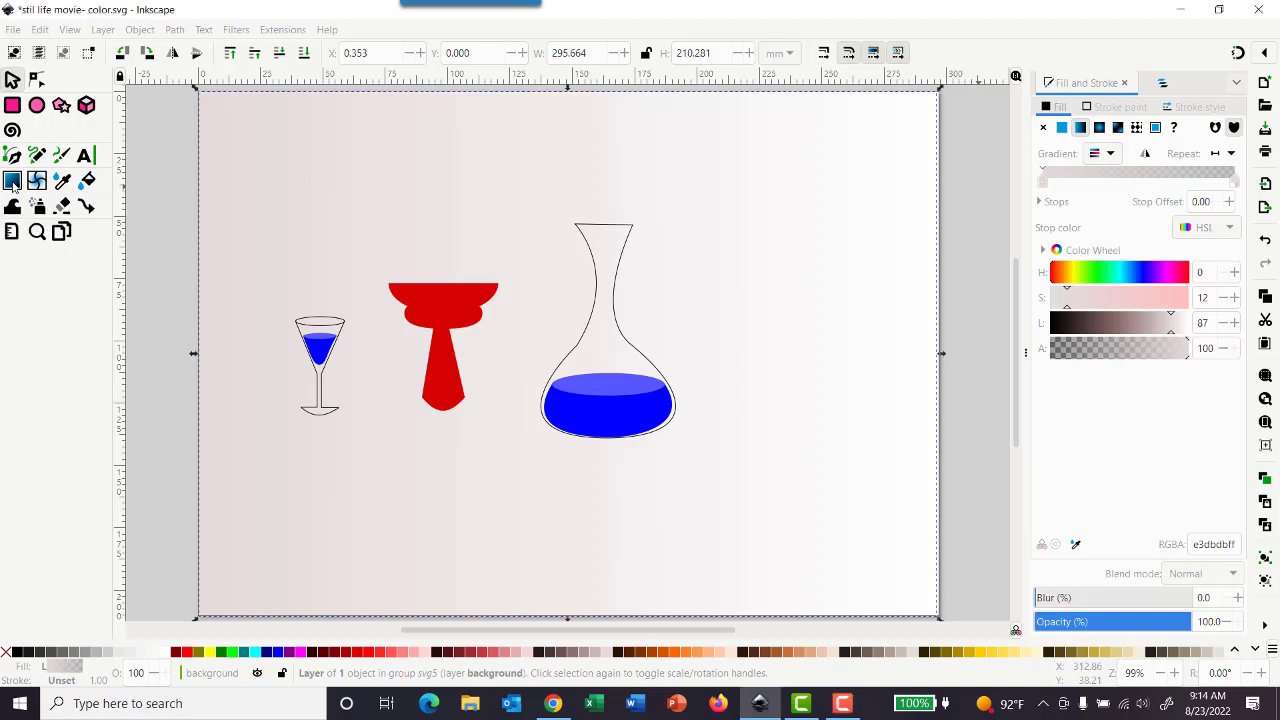
- With the Gradient tool, move the background gradient's start point to the page's top-left corner
{"action": "left_click", "coordinate": [12, 181]}
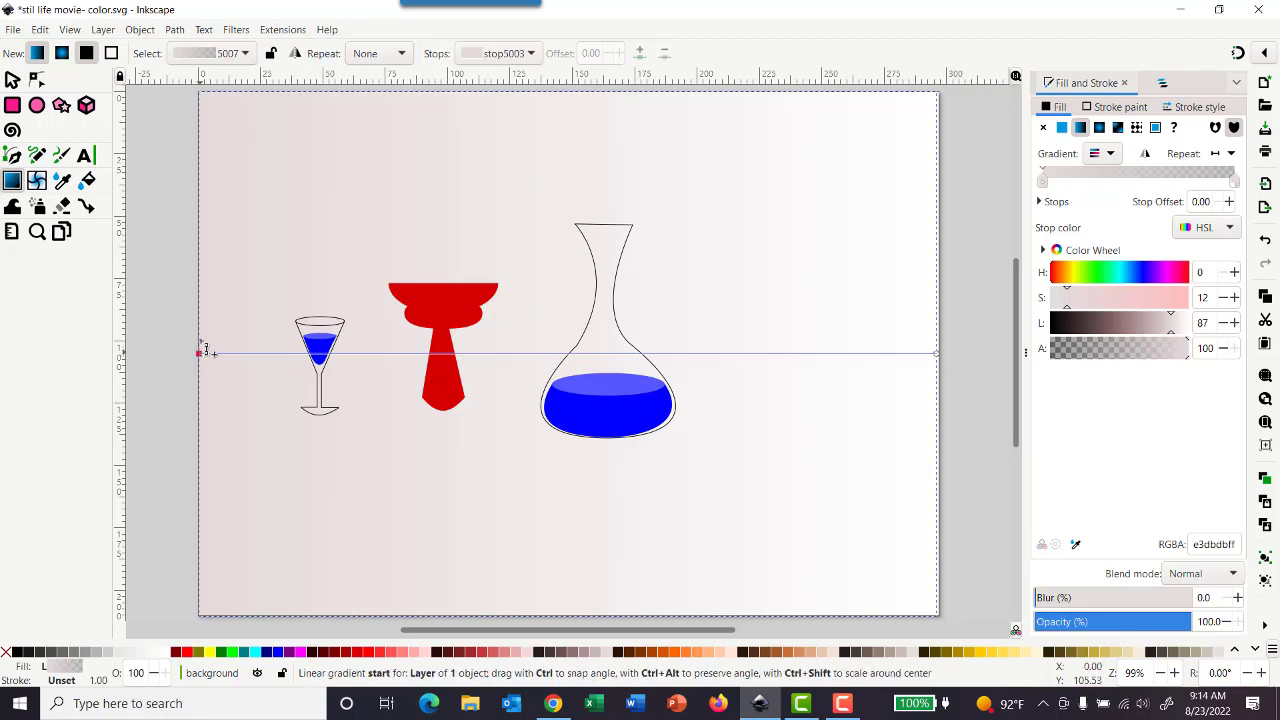
{"action": "left_click_drag", "start_coordinate": [203, 350], "coordinate": [205, 103]}
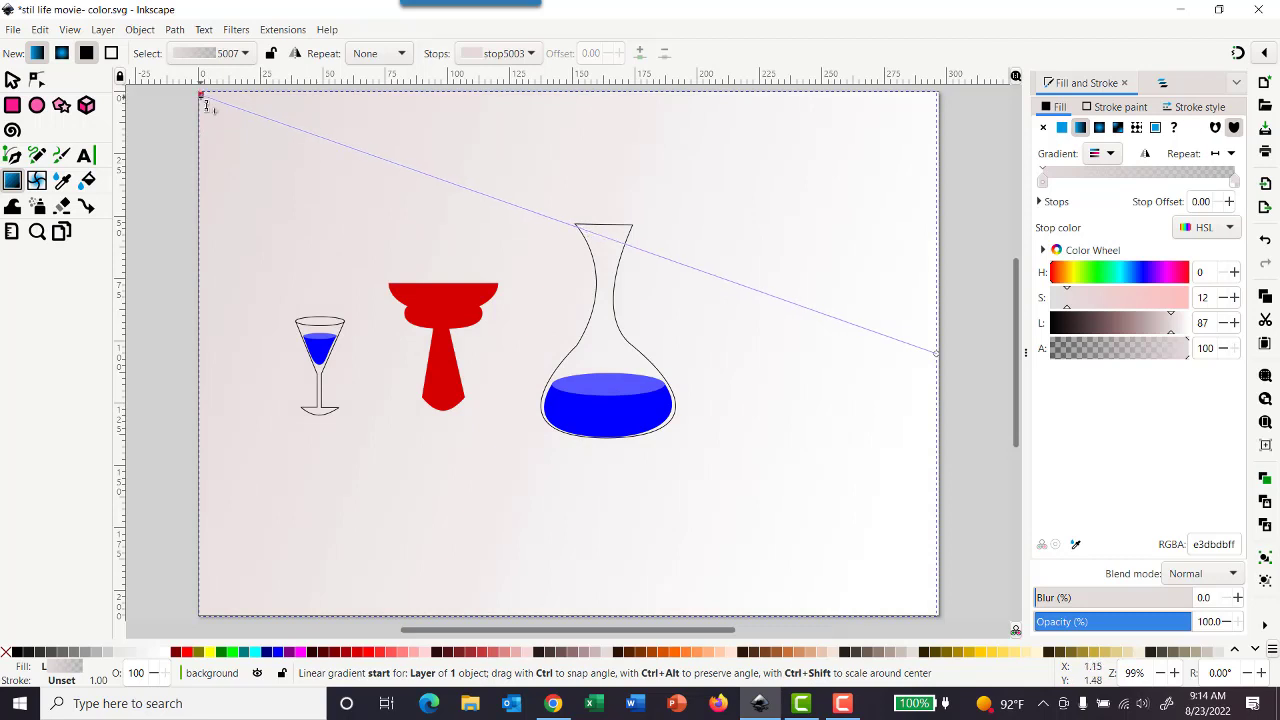
- Move the background gradient's end point to the page's bottom-right corner
{"action": "left_click_drag", "start_coordinate": [205, 103], "coordinate": [205, 102]}
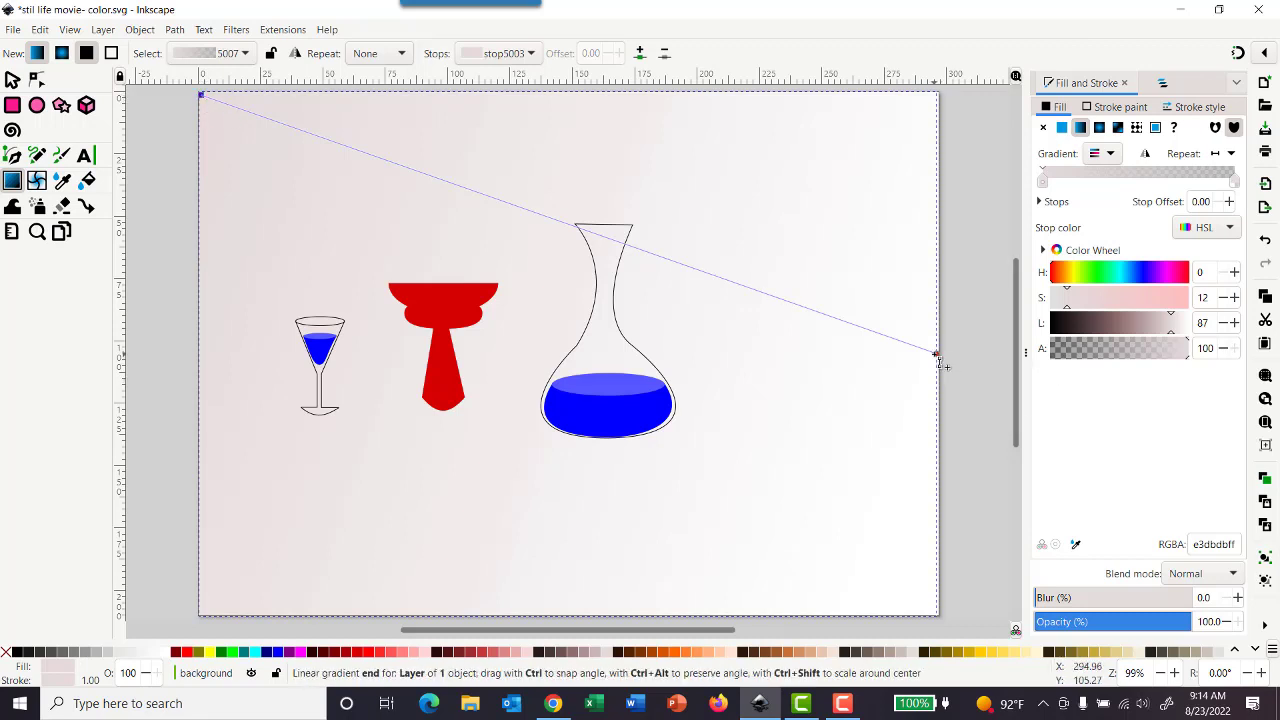
{"action": "left_click_drag", "start_coordinate": [936, 353], "coordinate": [937, 614]}
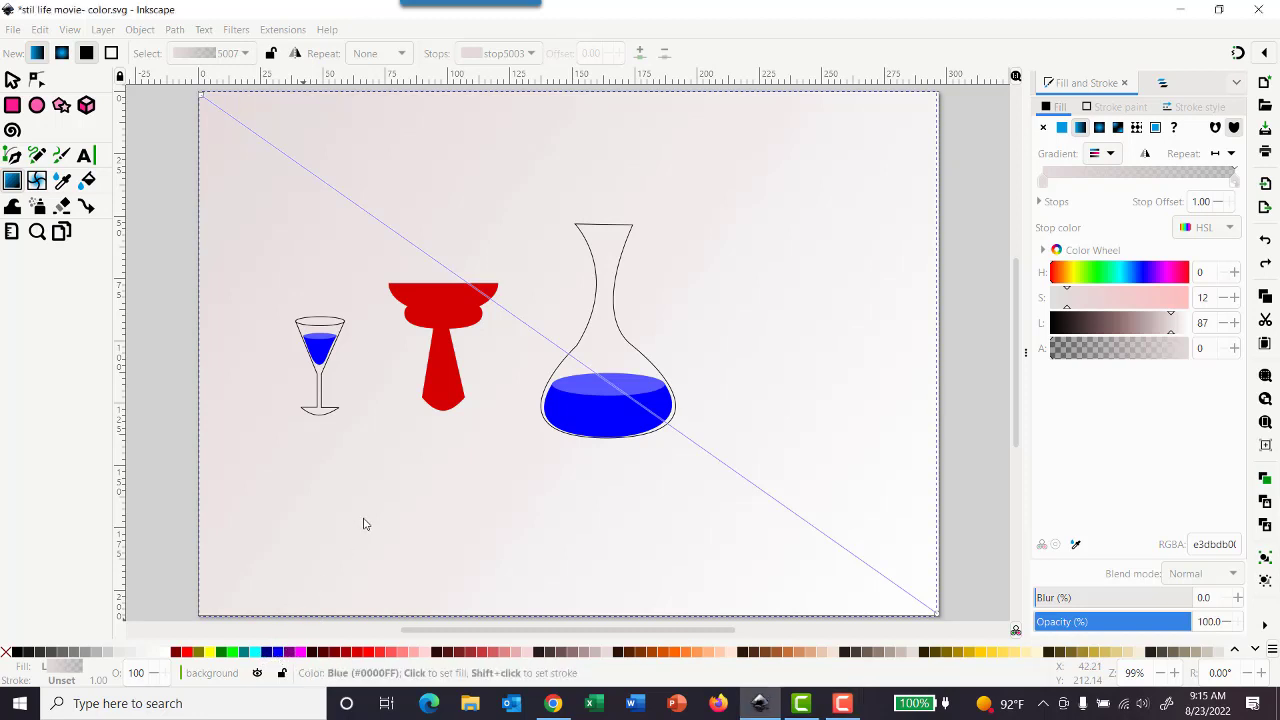
- Try dropping the blue swatch onto the gradient line as a new stop, and undo it
{"action": "left_click_drag", "start_coordinate": [369, 519], "coordinate": [400, 478]}
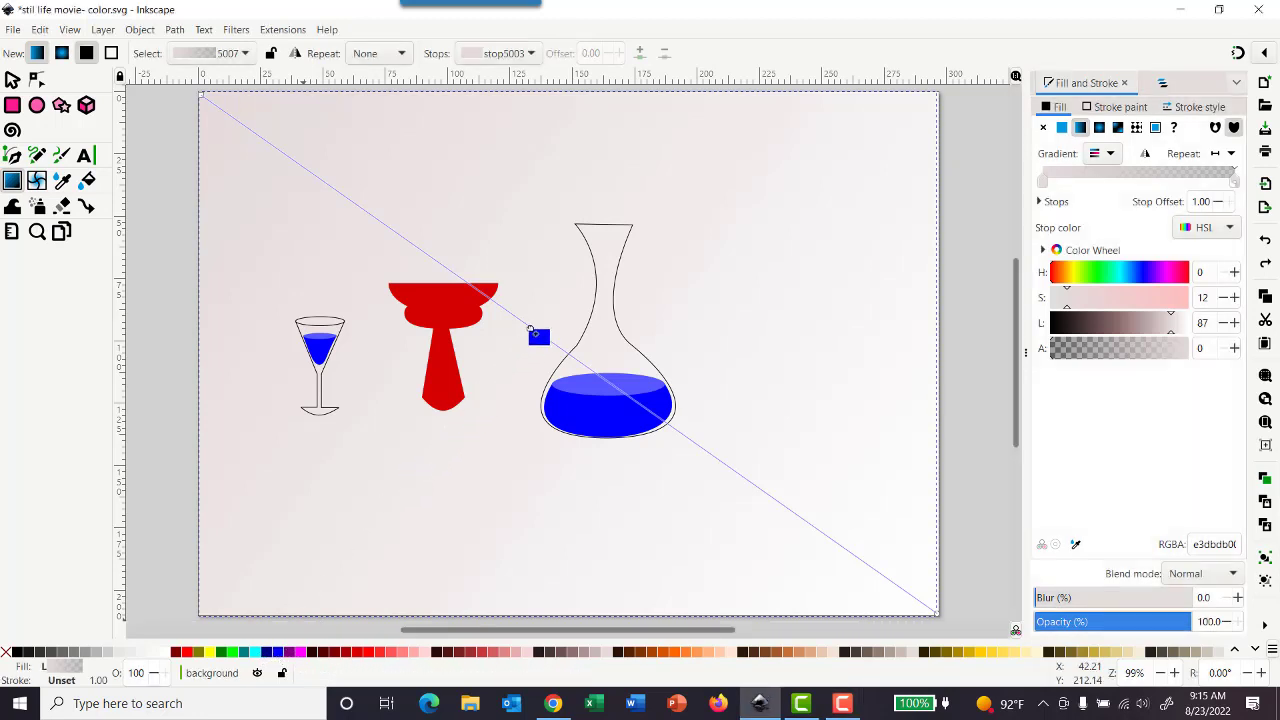
{"action": "left_click_drag", "start_coordinate": [532, 329], "coordinate": [532, 330]}
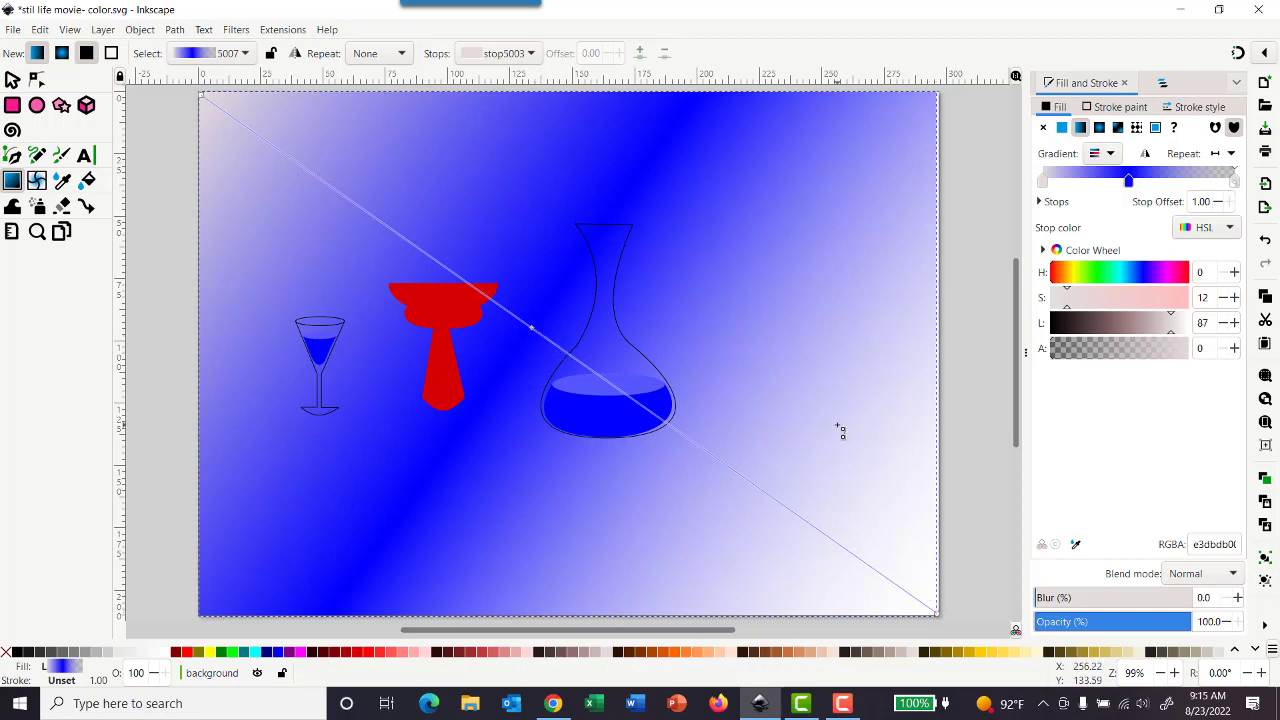
{"action": "key", "text": "ctrl+z"}
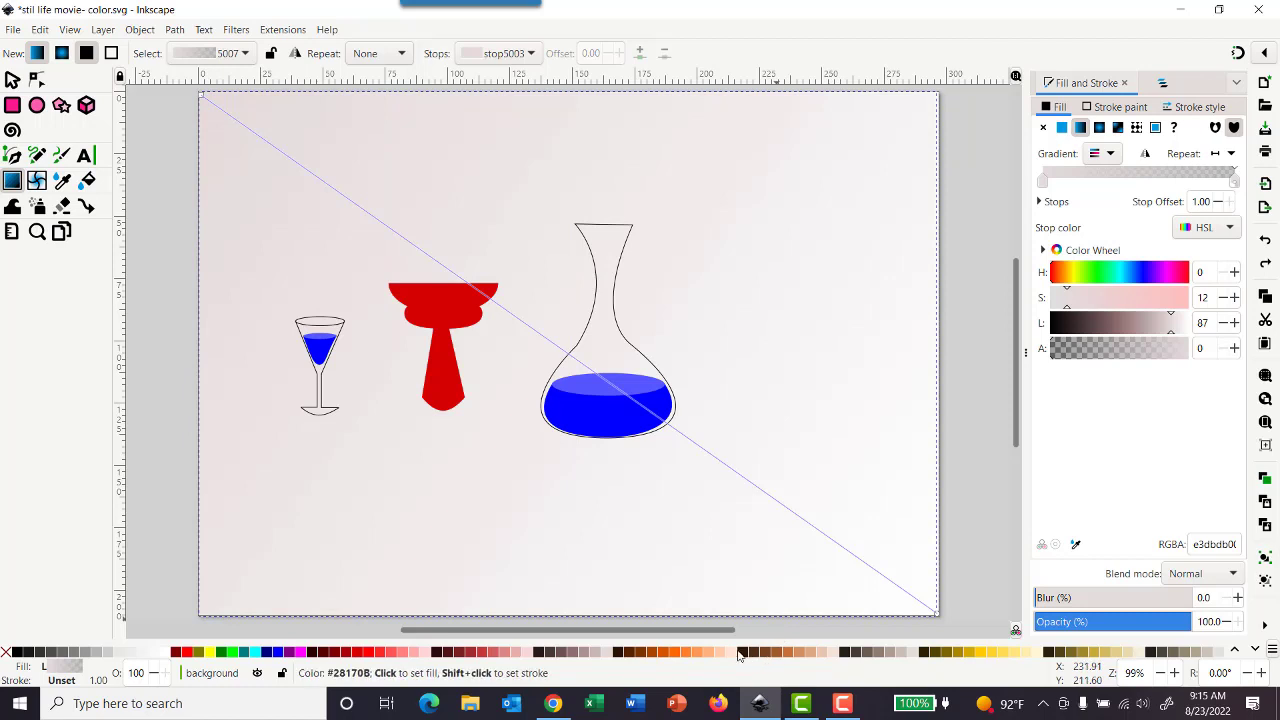
- Add a peach-coloured stop at the middle of the background gradient line
{"action": "double_click", "coordinate": [566, 352]}
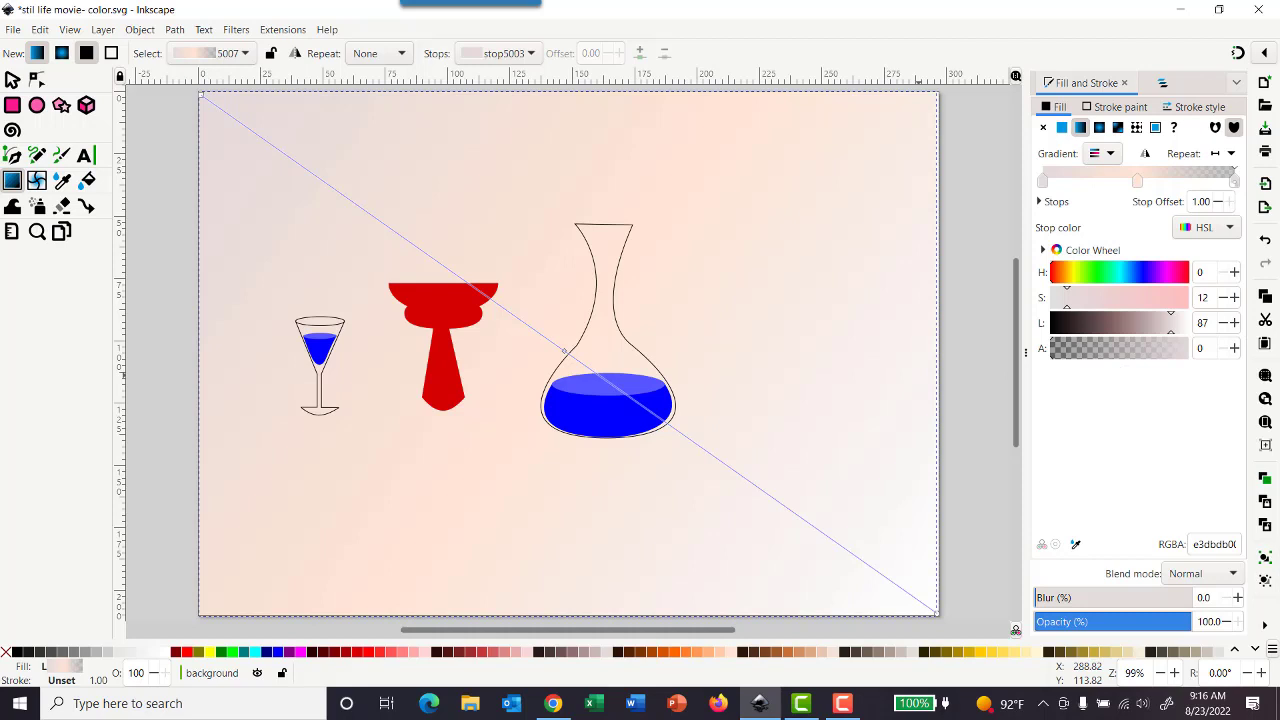
{"action": "left_click", "coordinate": [843, 703]}
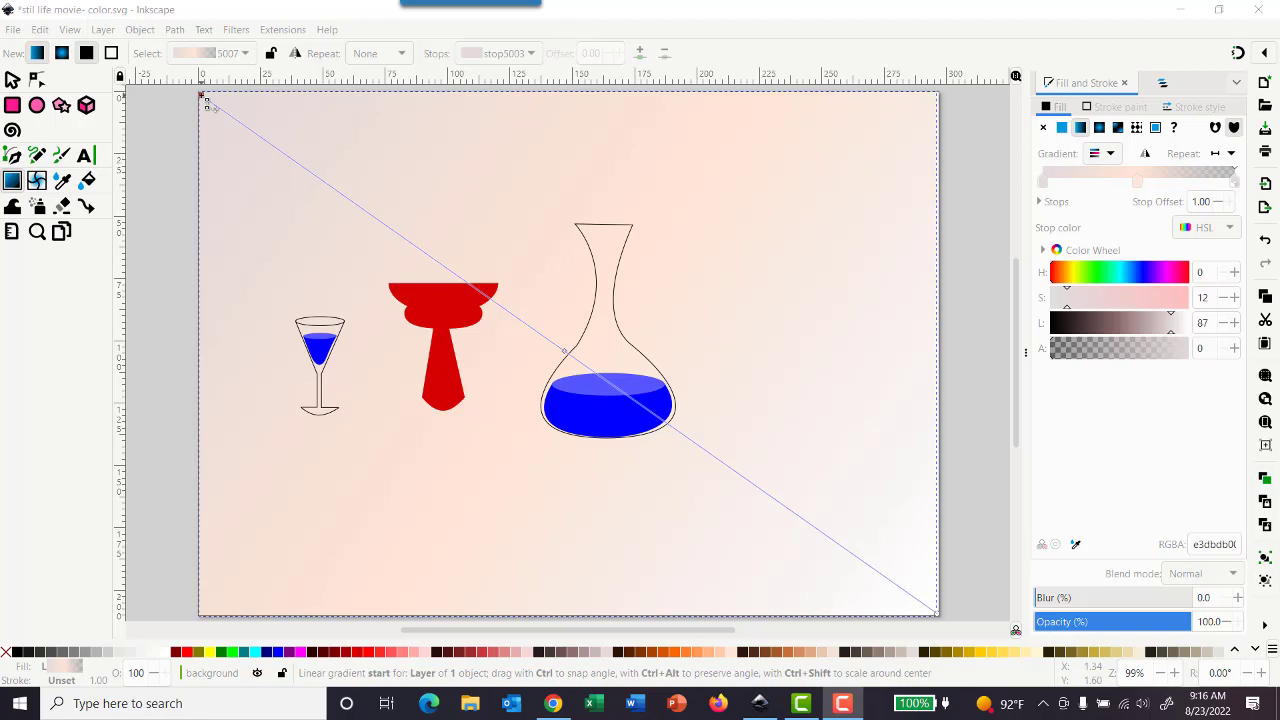
- Save the document
{"action": "left_click", "coordinate": [40, 29]}
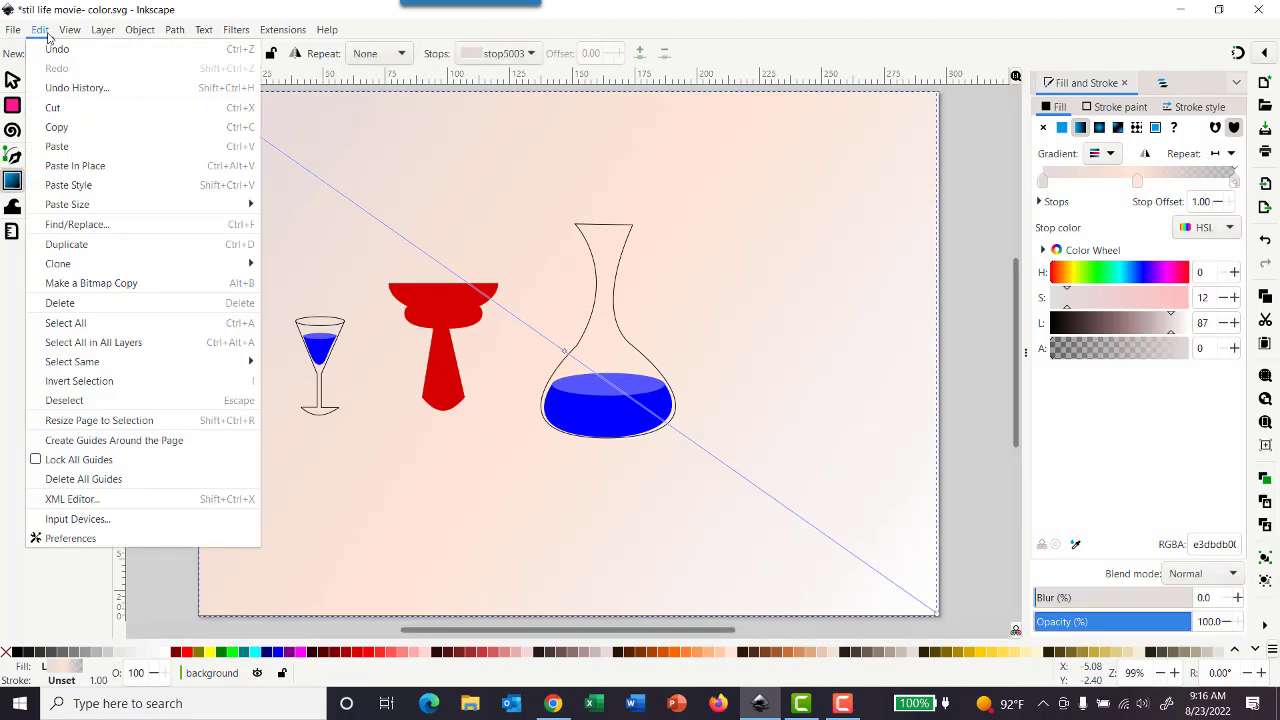
{"action": "mouse_move", "coordinate": [16, 31]}
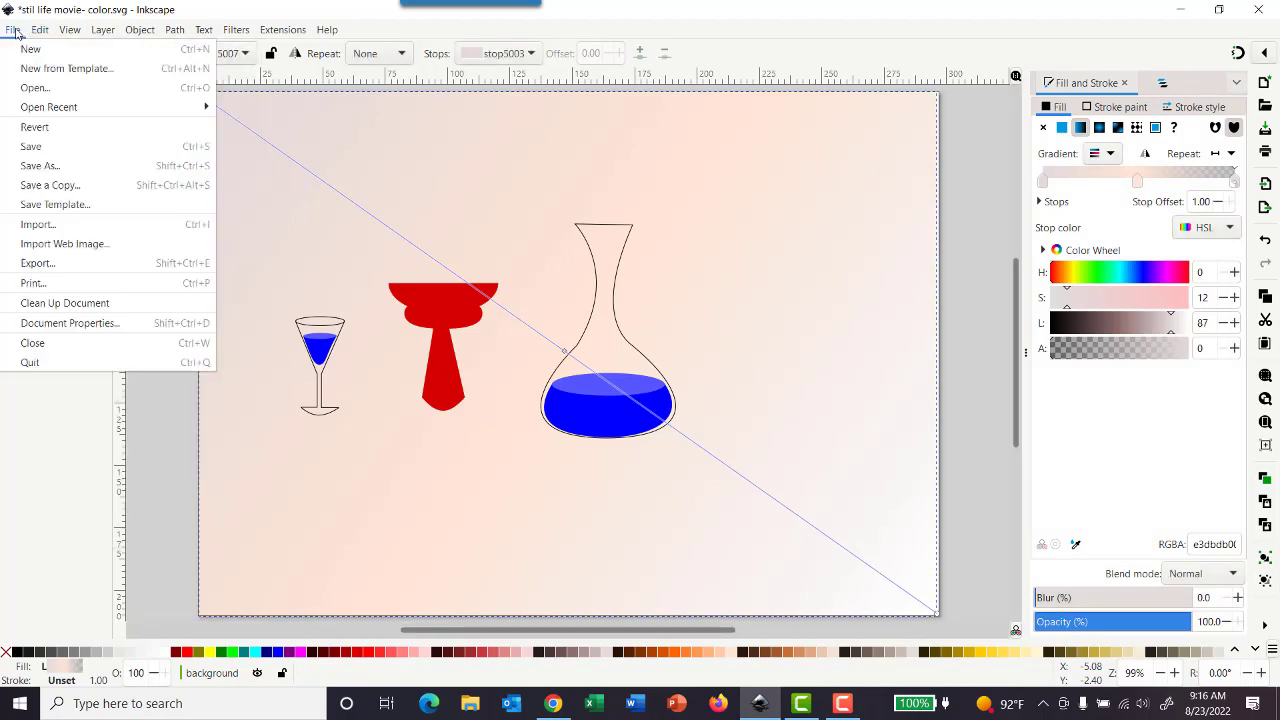
{"action": "left_click", "coordinate": [74, 148]}
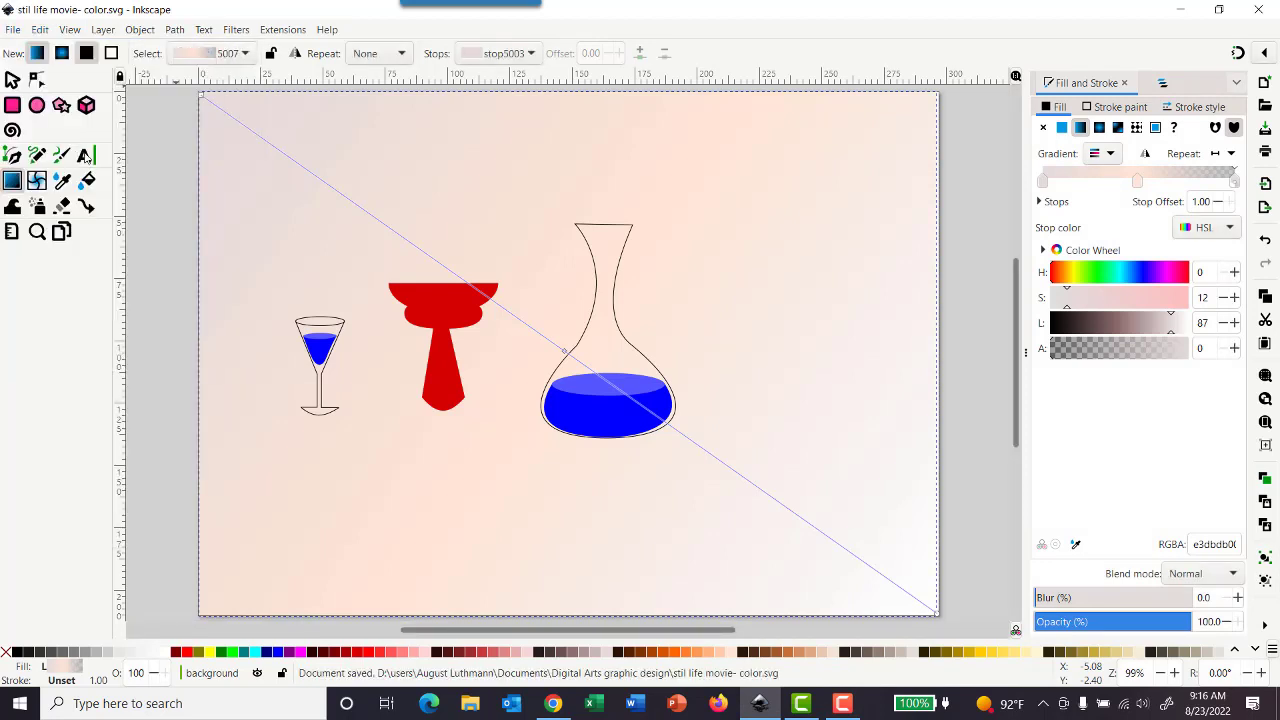
- Select the gradient's start stop and darken it to a lightness of 79
{"action": "left_click", "coordinate": [201, 97]}
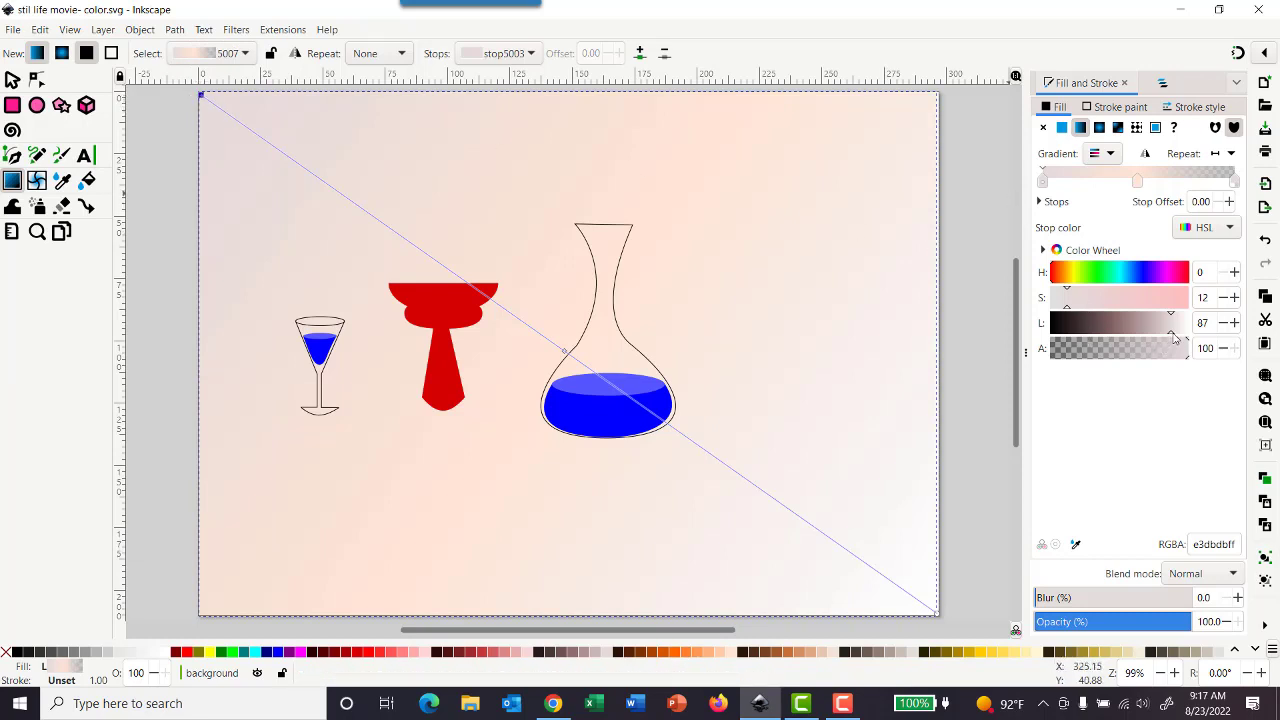
{"action": "left_click_drag", "start_coordinate": [1174, 337], "coordinate": [1161, 341]}
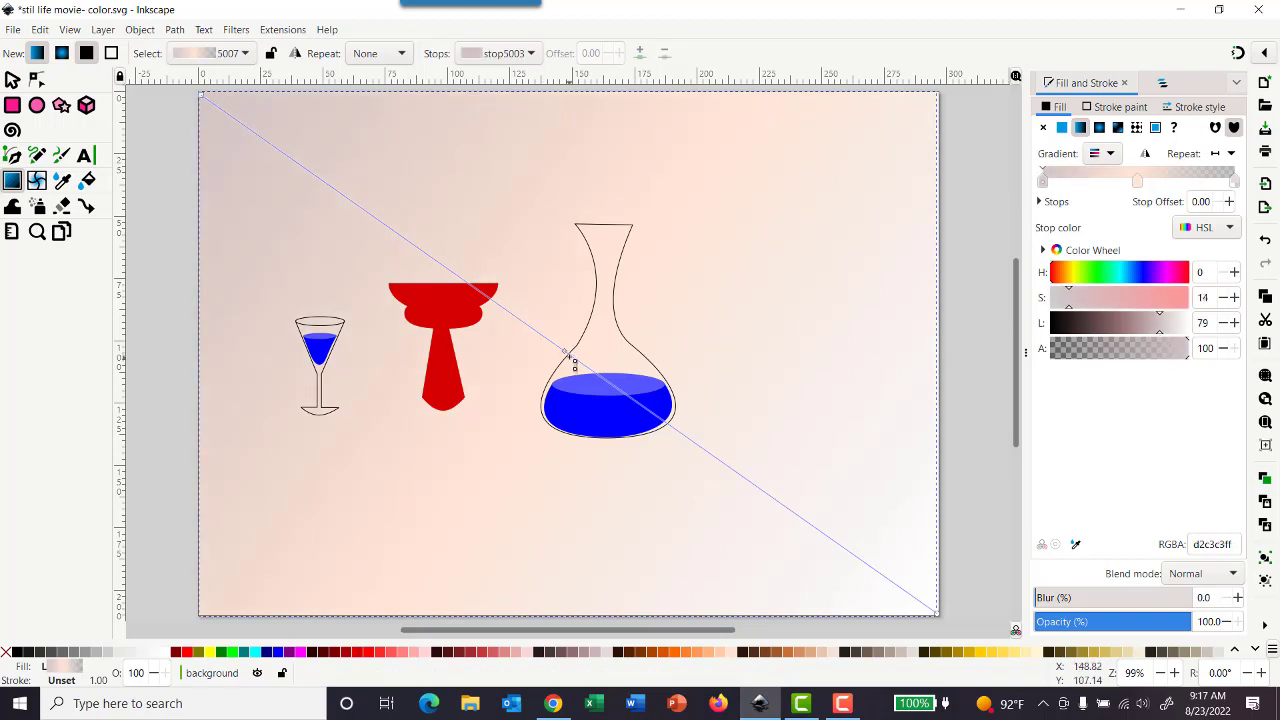
- Select the middle gradient stop and set its lightness to 88, keeping the HSL colour mode
{"action": "left_click", "coordinate": [568, 359]}
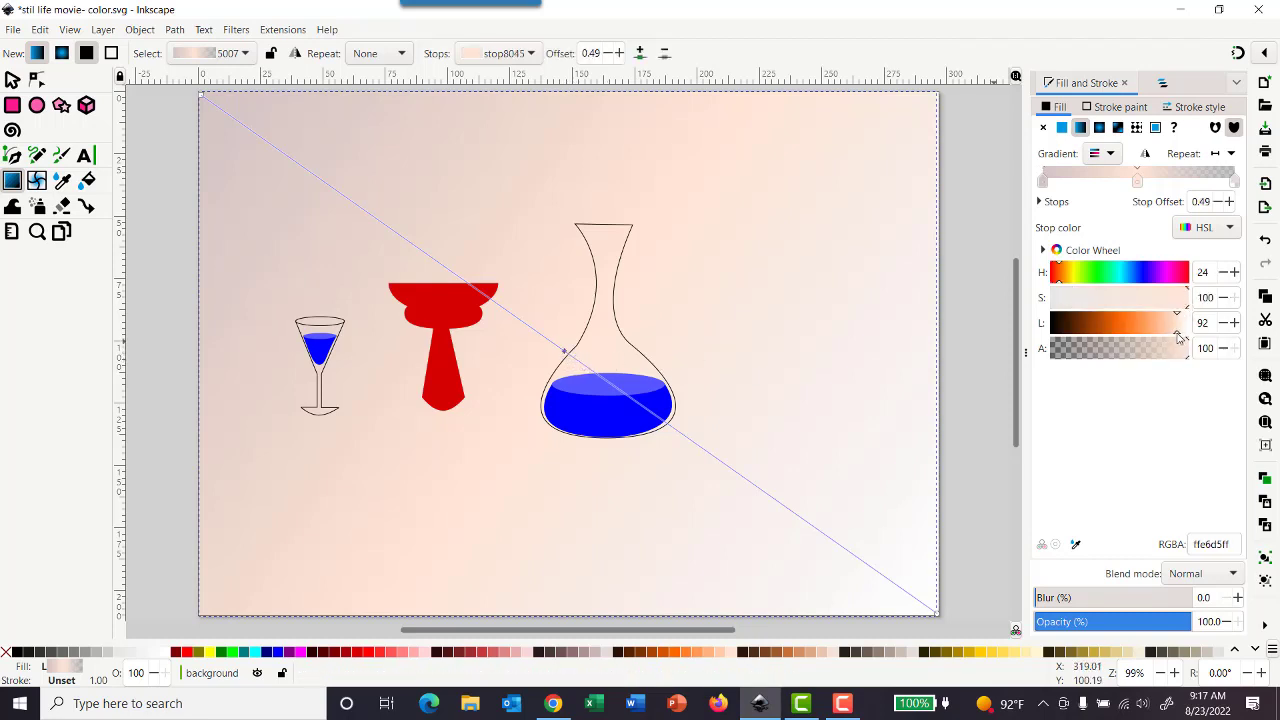
{"action": "left_click_drag", "start_coordinate": [1178, 337], "coordinate": [1172, 334]}
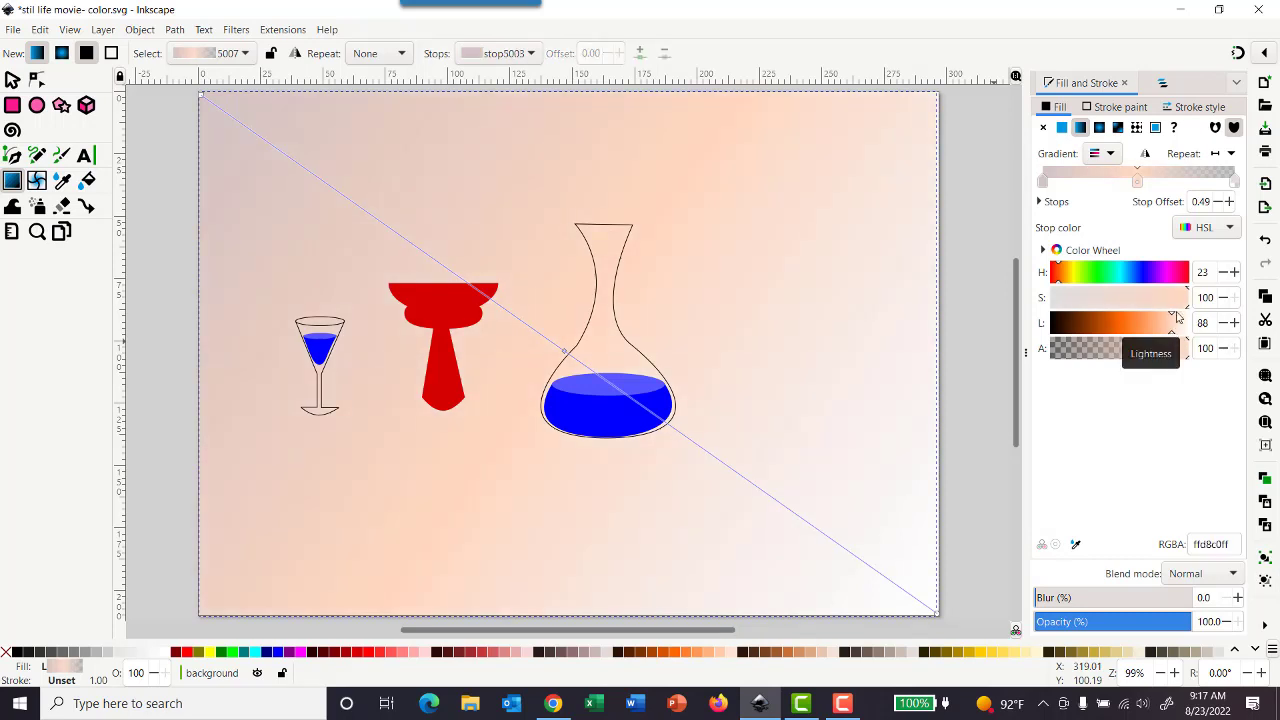
{"action": "left_click", "coordinate": [1229, 229]}
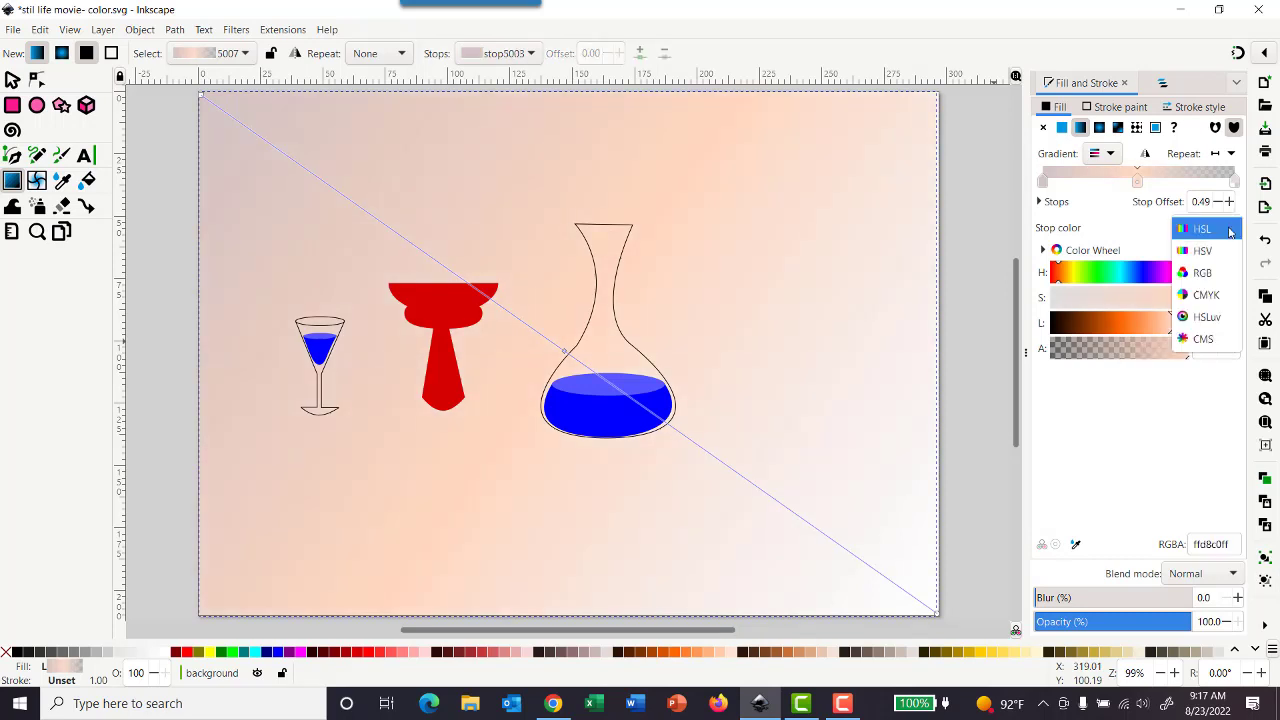
{"action": "left_click", "coordinate": [1229, 229]}
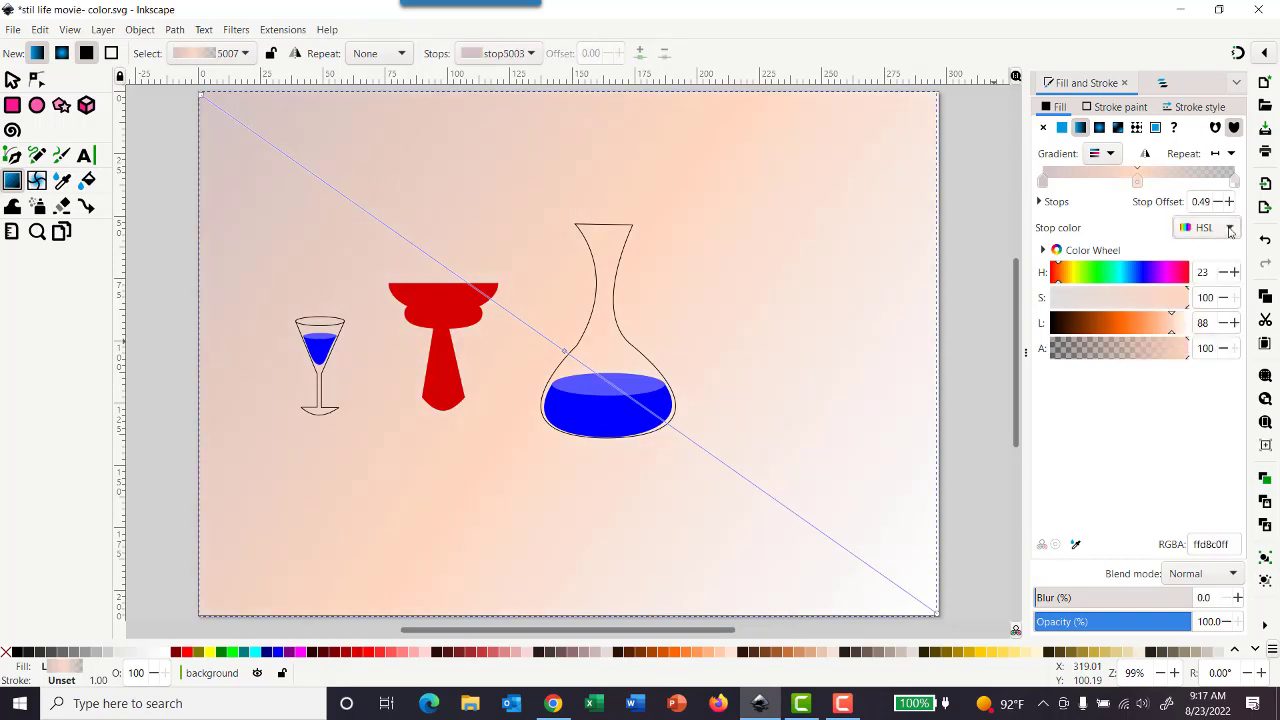
- Select the gradient's end stop, raise its lightness to 97, and save the document
{"action": "left_click", "coordinate": [937, 612]}
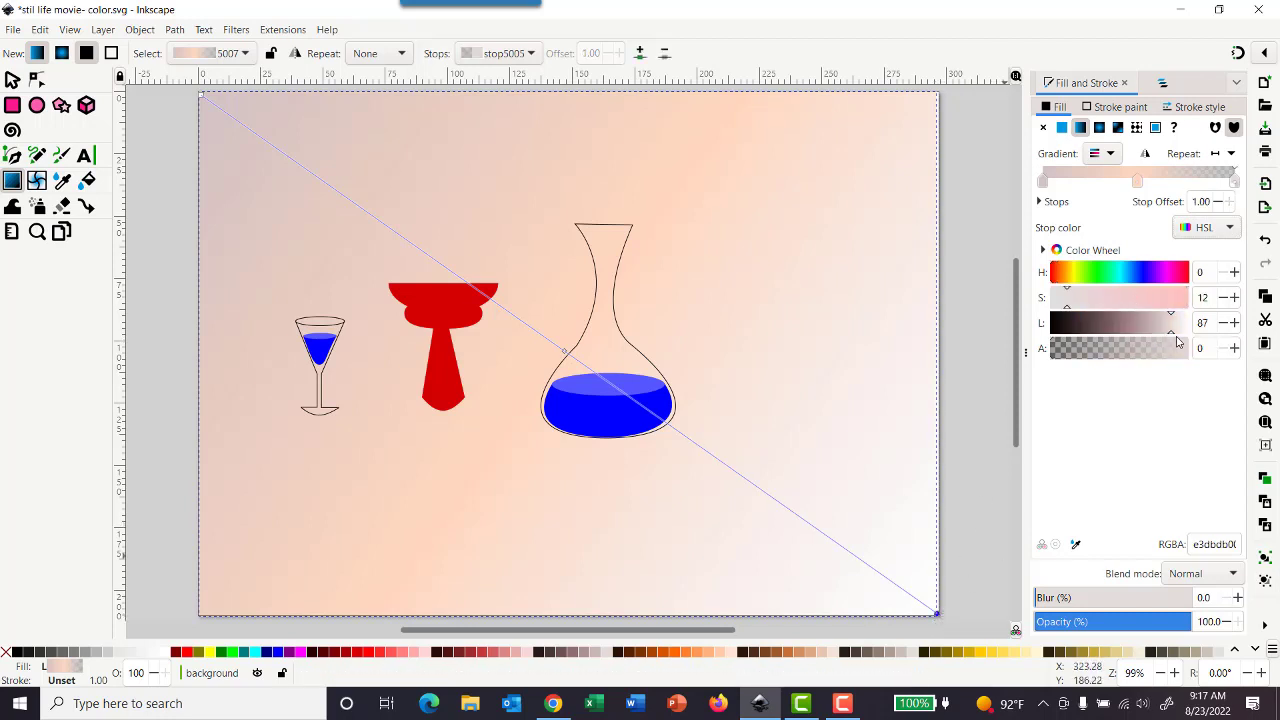
{"action": "left_click_drag", "start_coordinate": [1168, 334], "coordinate": [1188, 337]}
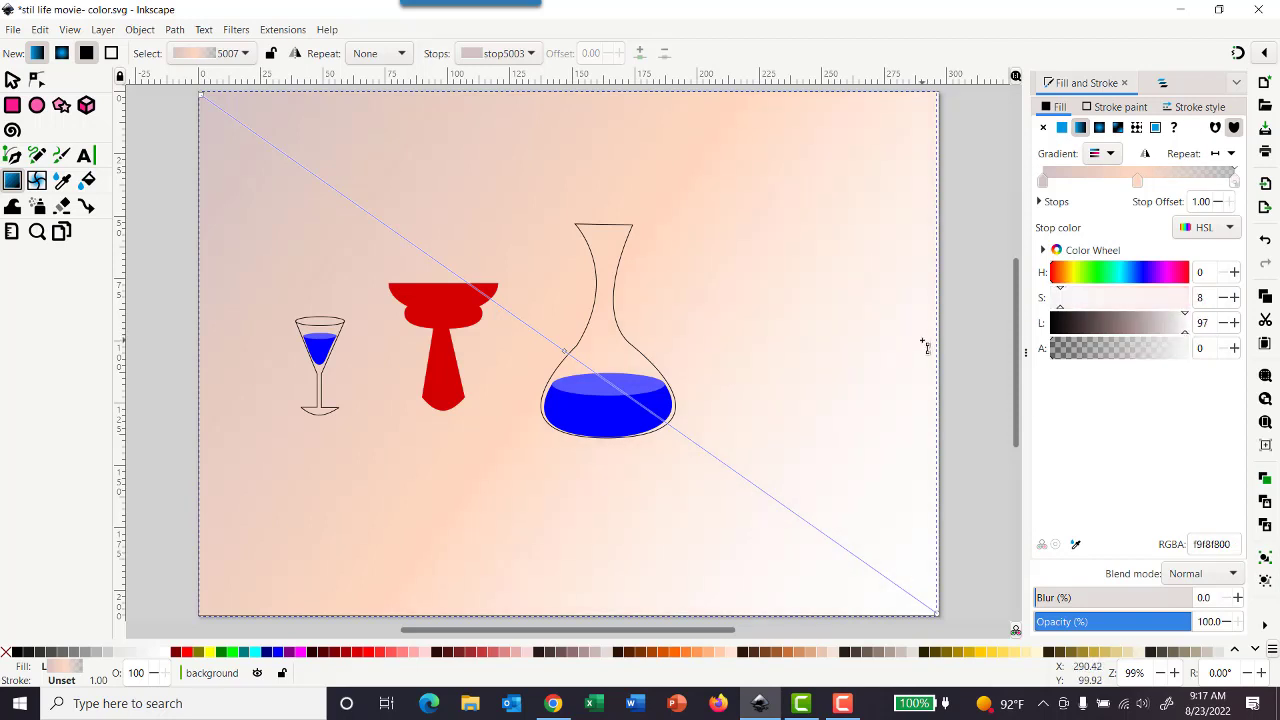
{"action": "left_click", "coordinate": [12, 29]}
{"action": "left_click", "coordinate": [40, 146]}
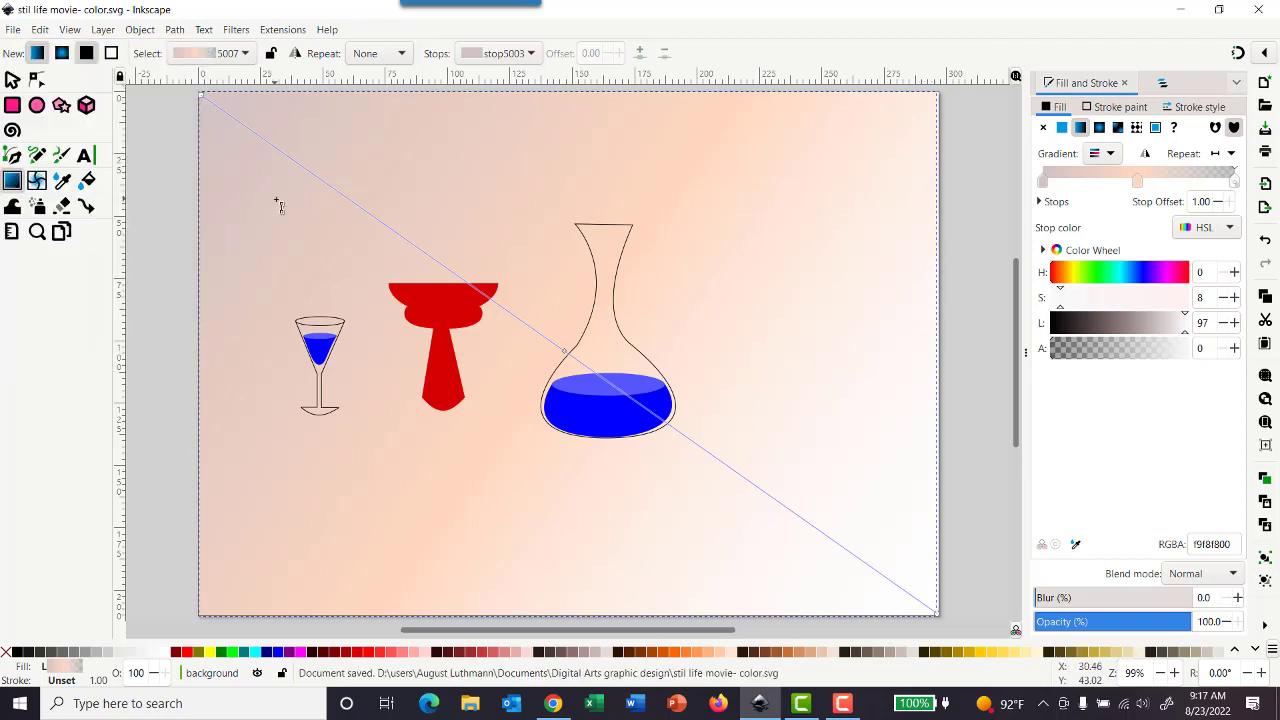